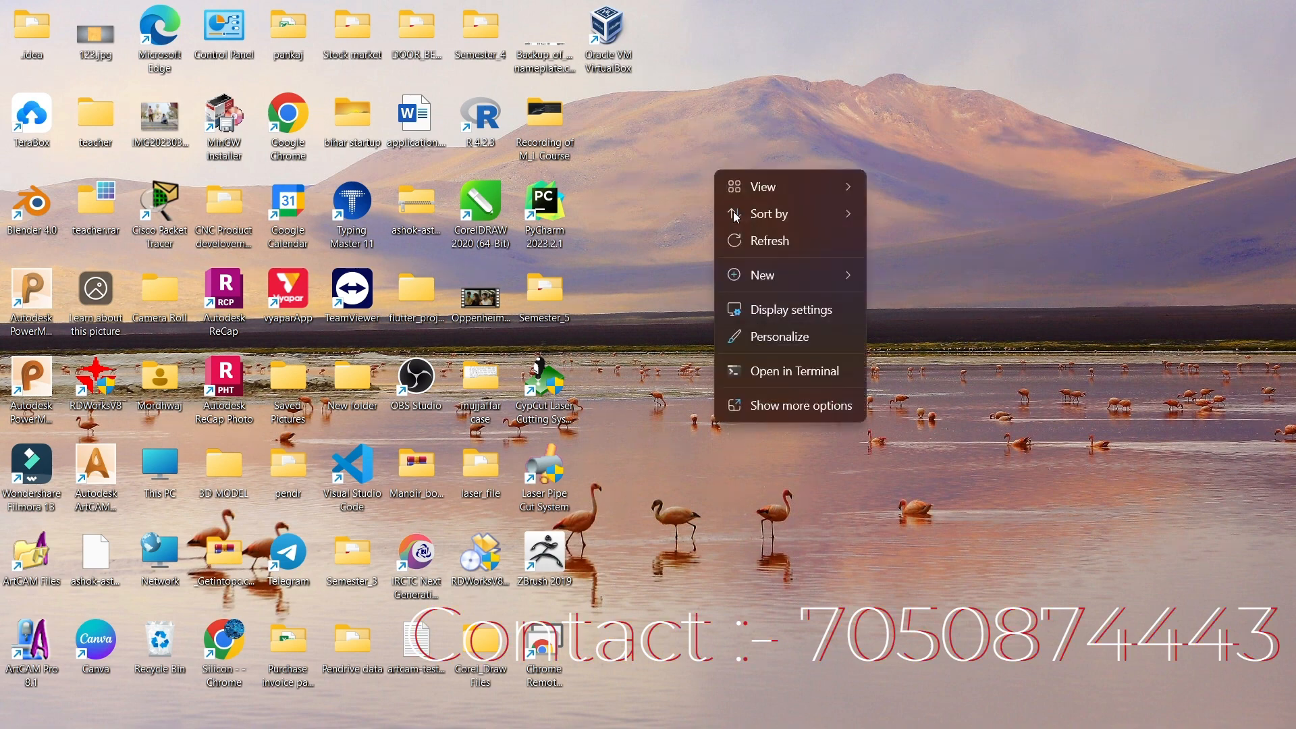
Launch Autodesk ArtCAM Premium 2018 and create a new 1000 × 1000 mm model with a resolution of 3840 x 3840 points
{"action": "left_click", "coordinate": [749, 240]}
{"action": "double_click", "coordinate": [80, 472]}
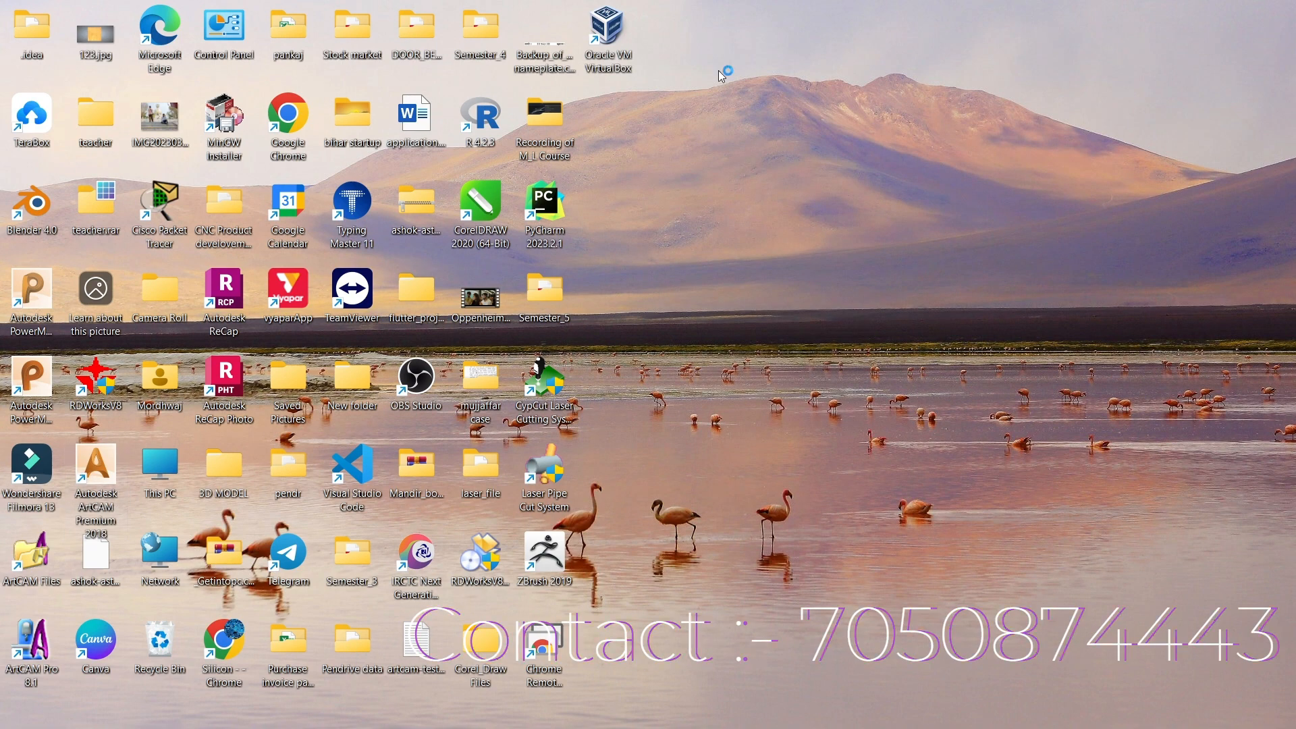
{"action": "right_click", "coordinate": [722, 67]}
{"action": "left_click", "coordinate": [762, 142]}
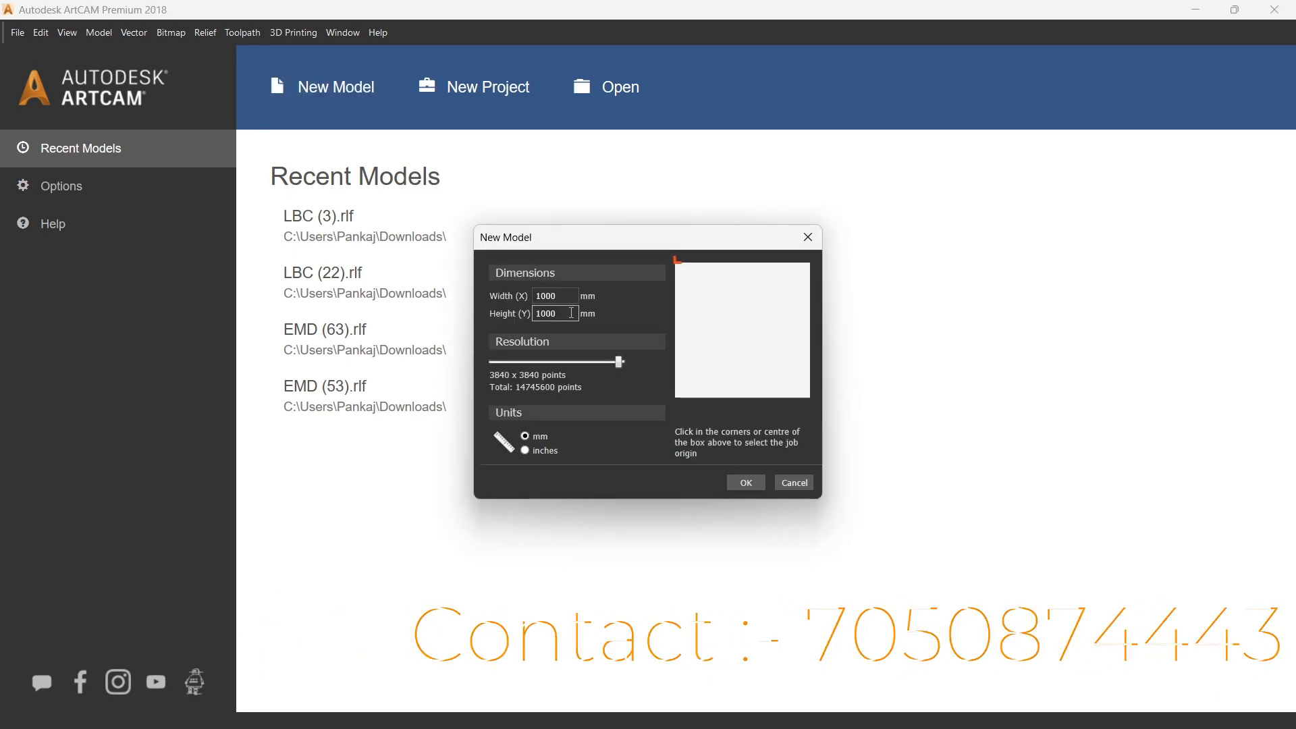
{"action": "left_click", "coordinate": [747, 482]}
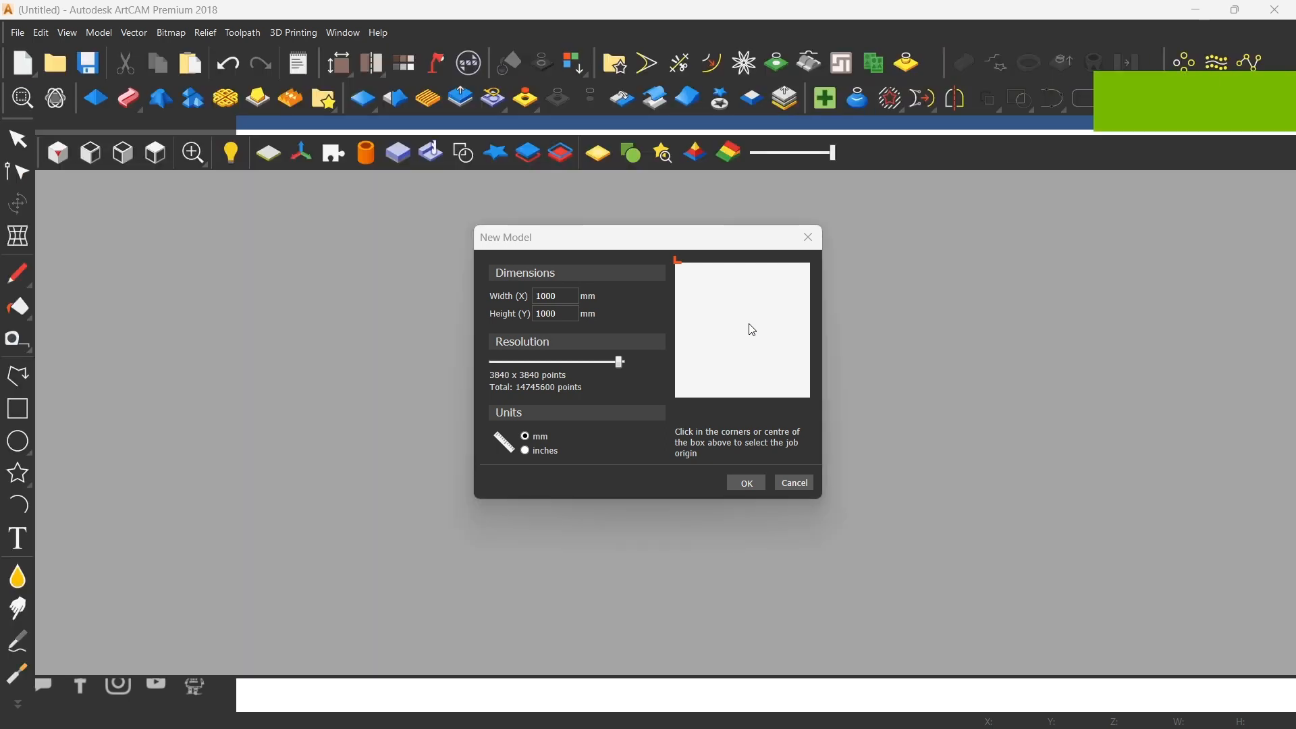
{"action": "key", "text": "Return"}
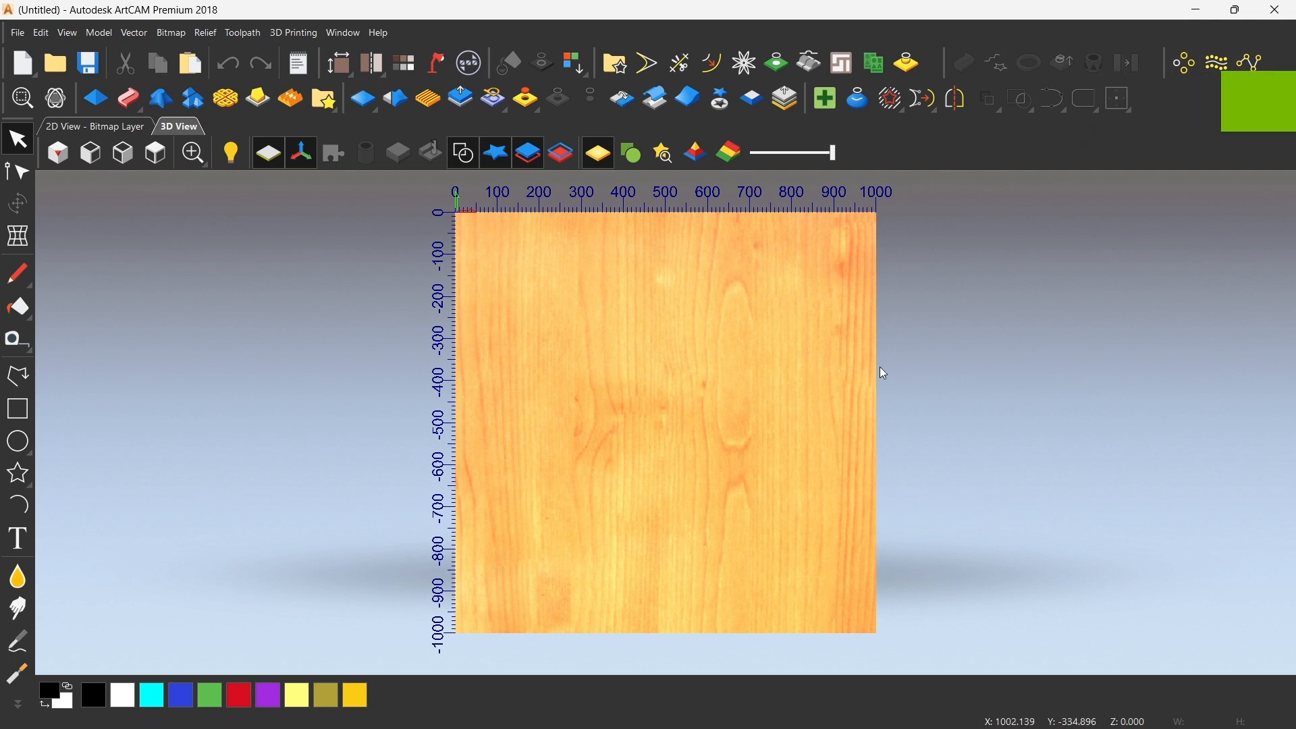
{"action": "left_click", "coordinate": [236, 33]}
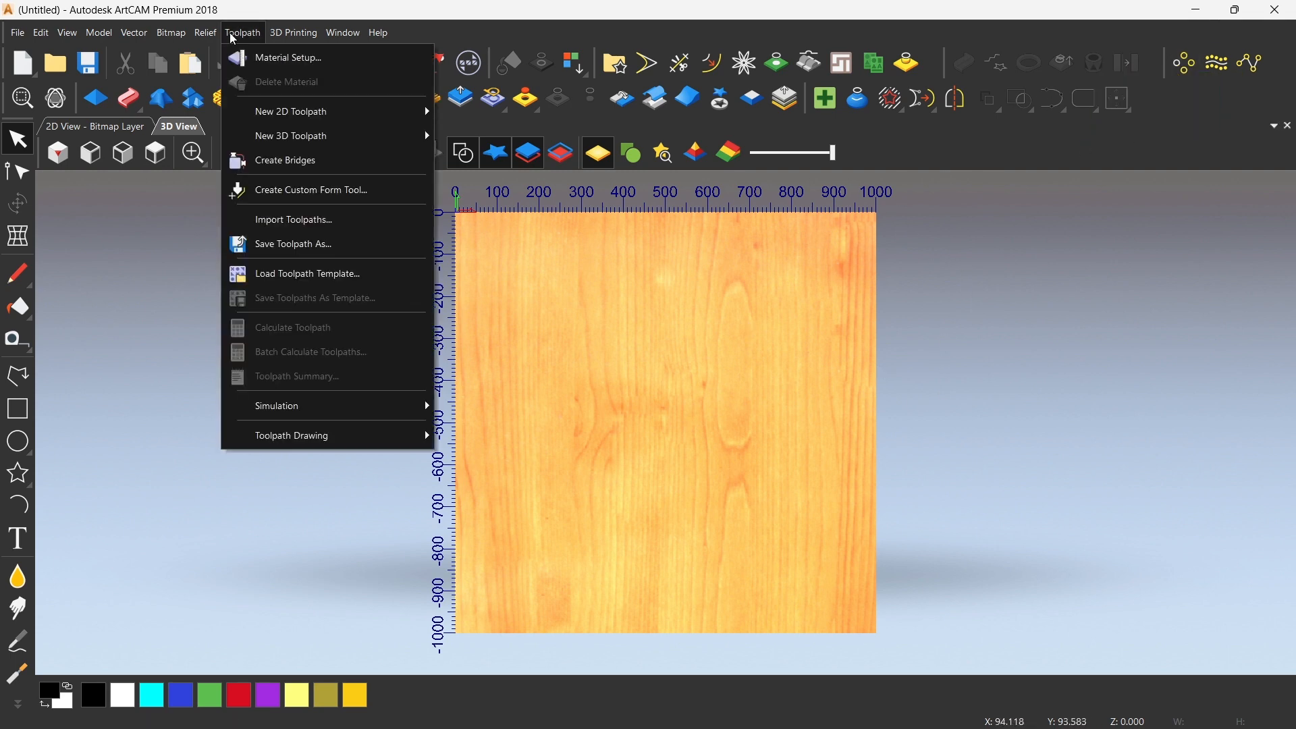
{"action": "mouse_move", "coordinate": [349, 101]}
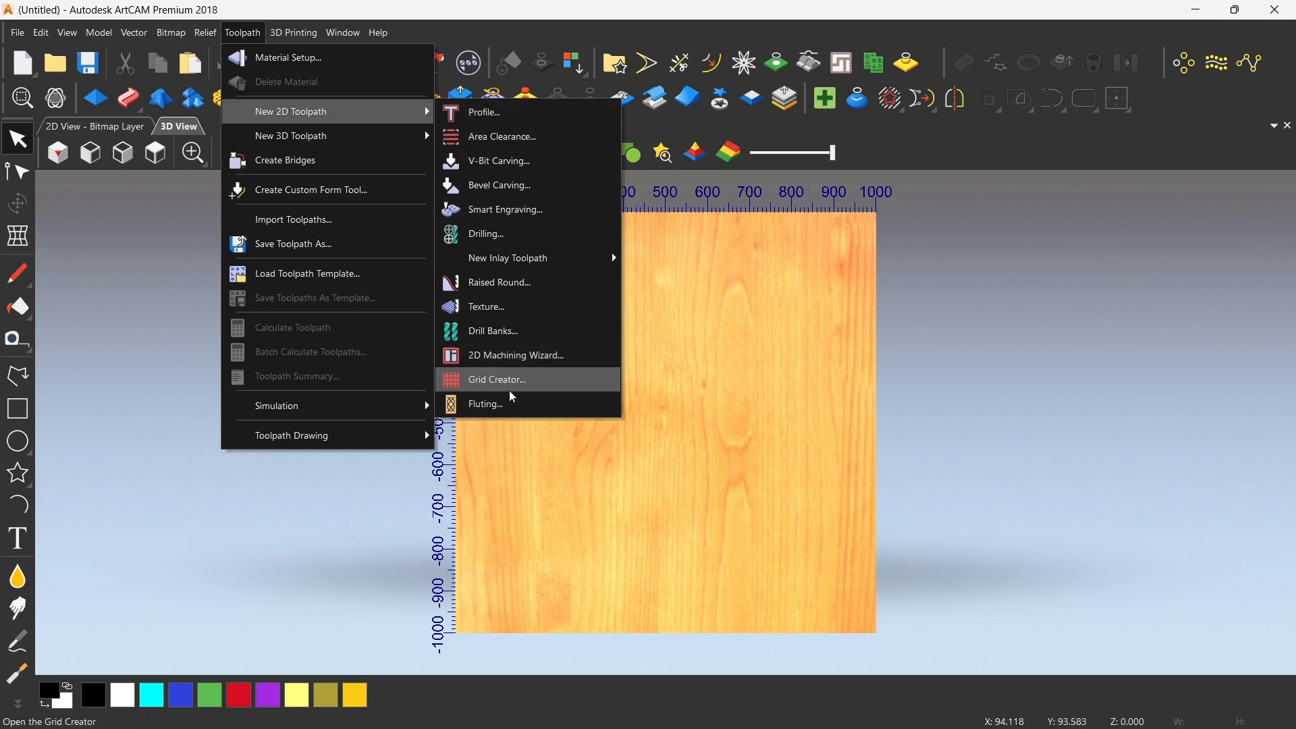
{"action": "left_click", "coordinate": [748, 280]}
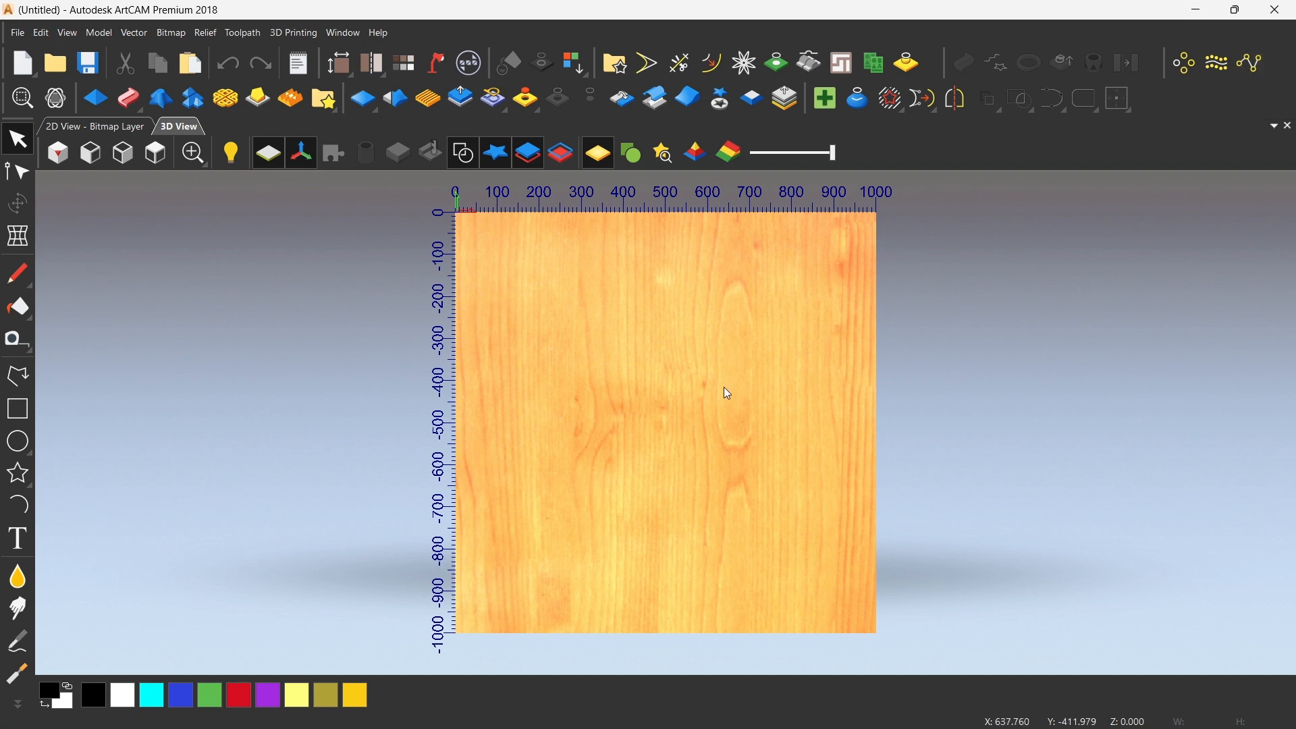
{"action": "scroll", "coordinate": [764, 443], "scroll_direction": "up", "scroll_amount": 1}
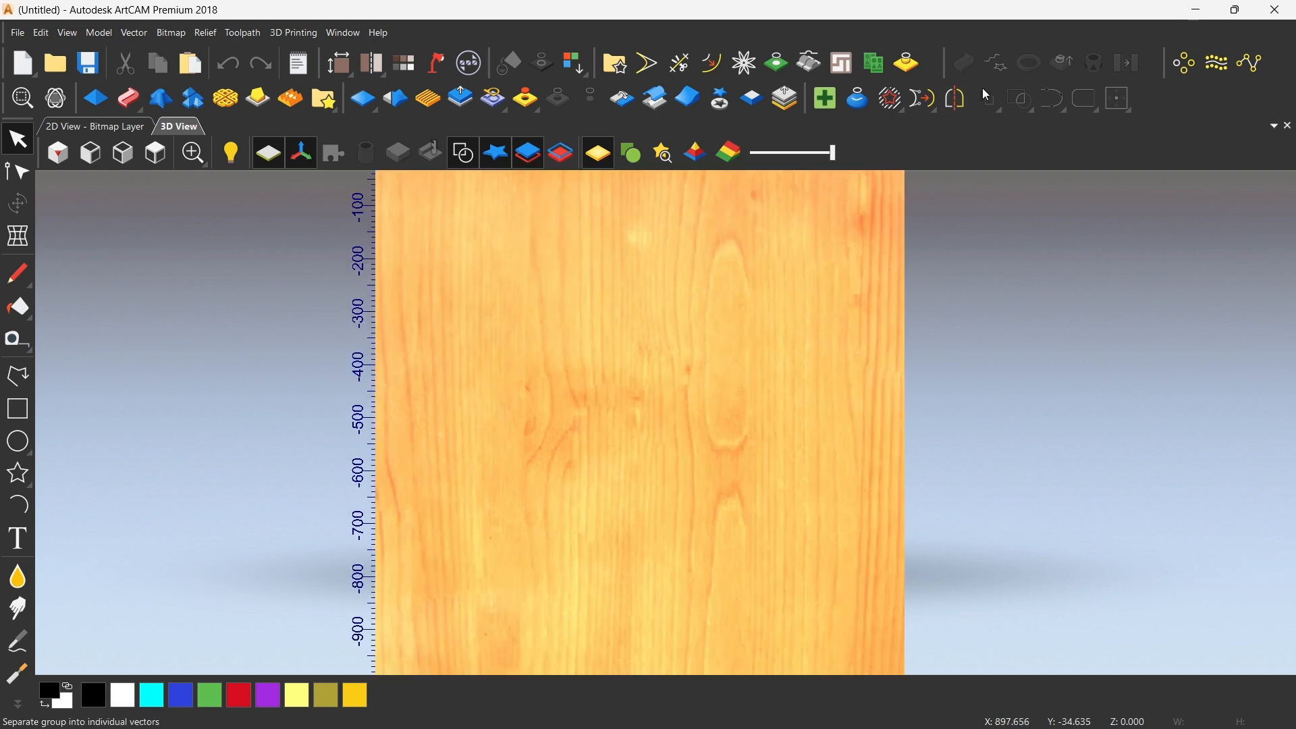
{"action": "left_click", "coordinate": [951, 101]}
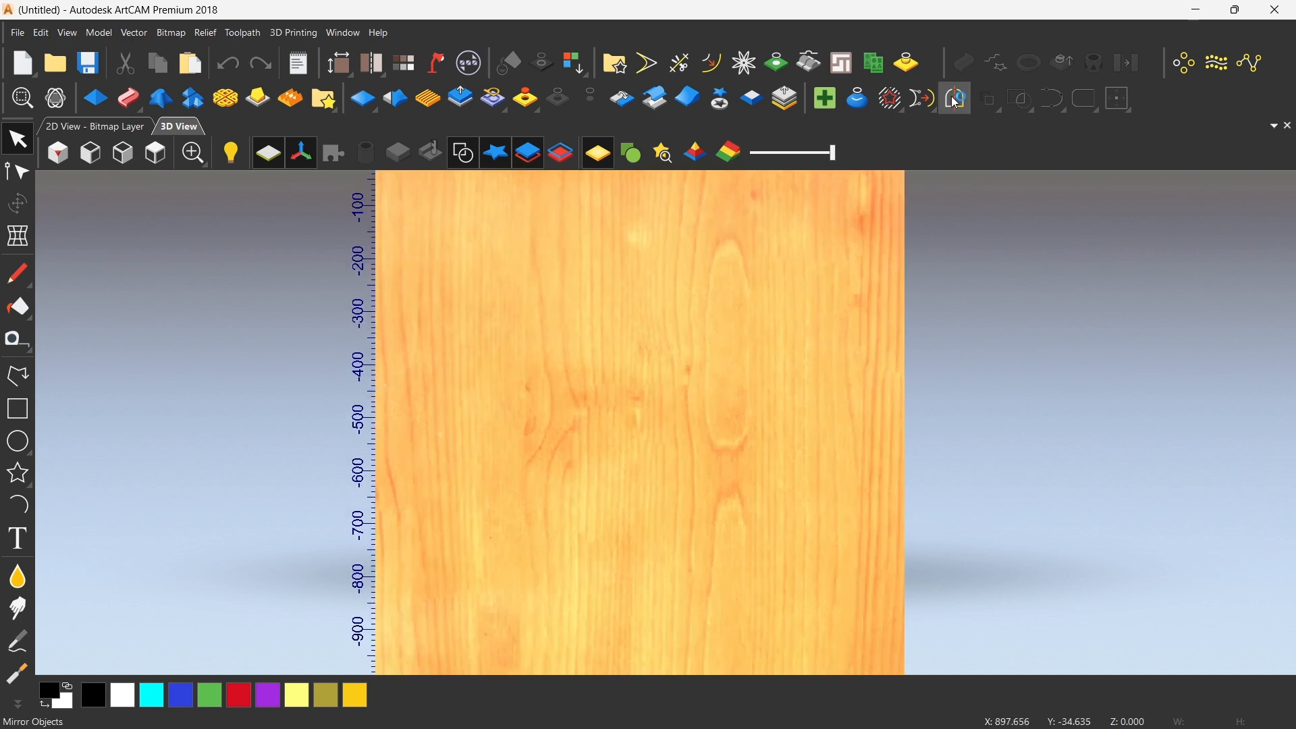
{"action": "left_click", "coordinate": [1076, 213]}
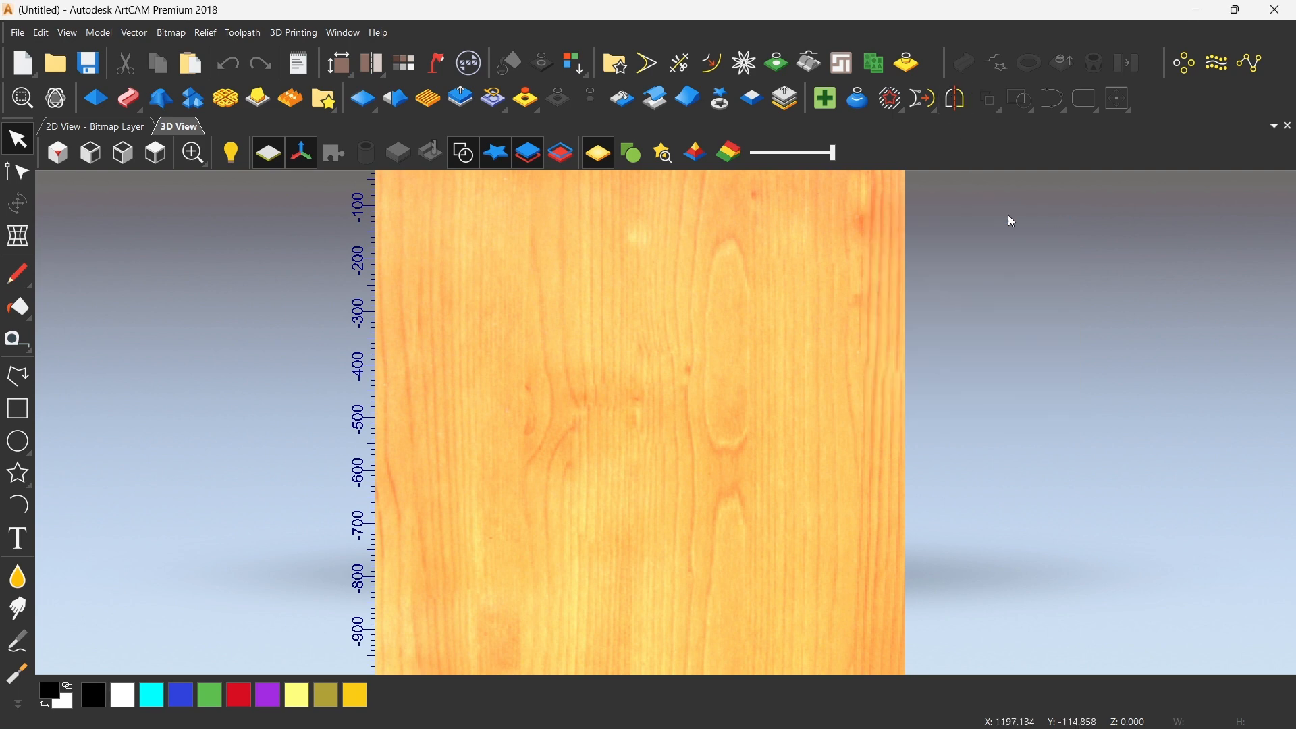
{"action": "scroll", "coordinate": [668, 304], "scroll_direction": "down", "scroll_amount": 2}
{"action": "scroll", "coordinate": [740, 379], "scroll_direction": "up", "scroll_amount": 2}
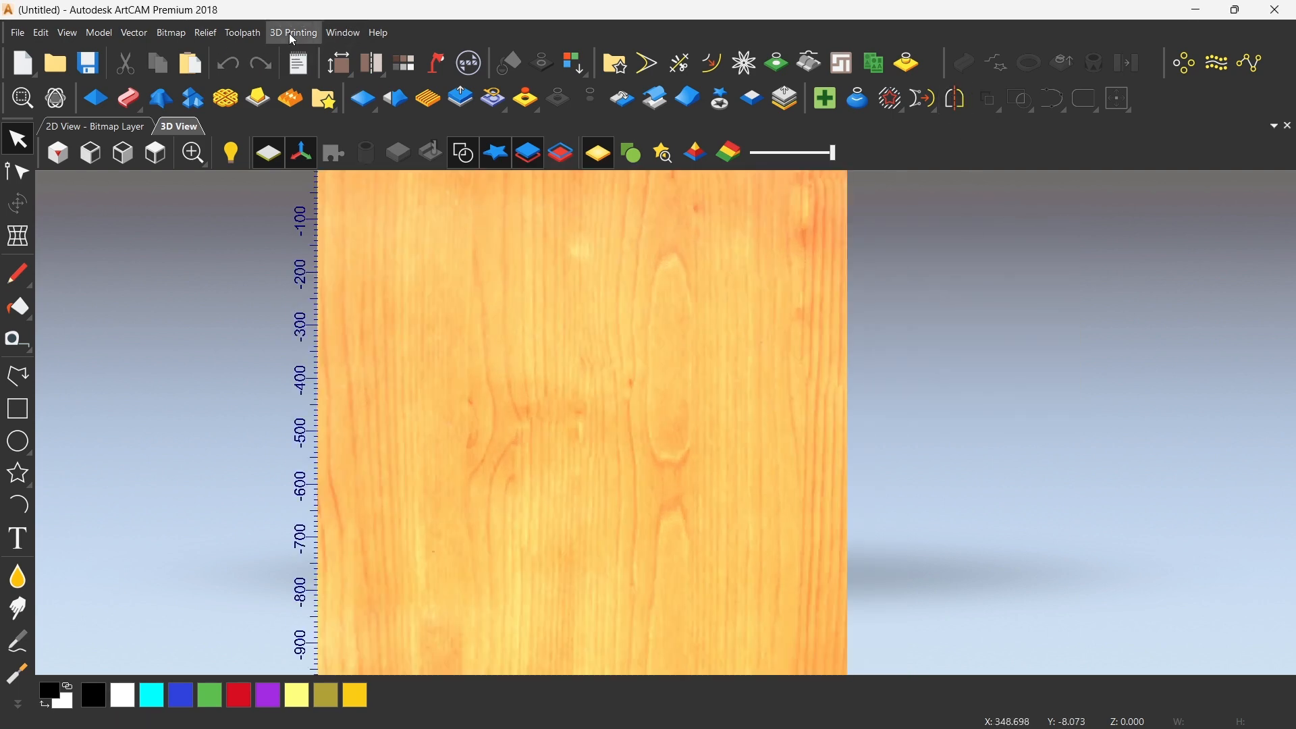
Show the Project docking window alongside the 3D view
{"action": "left_click", "coordinate": [343, 32]}
{"action": "mouse_move", "coordinate": [416, 162]}
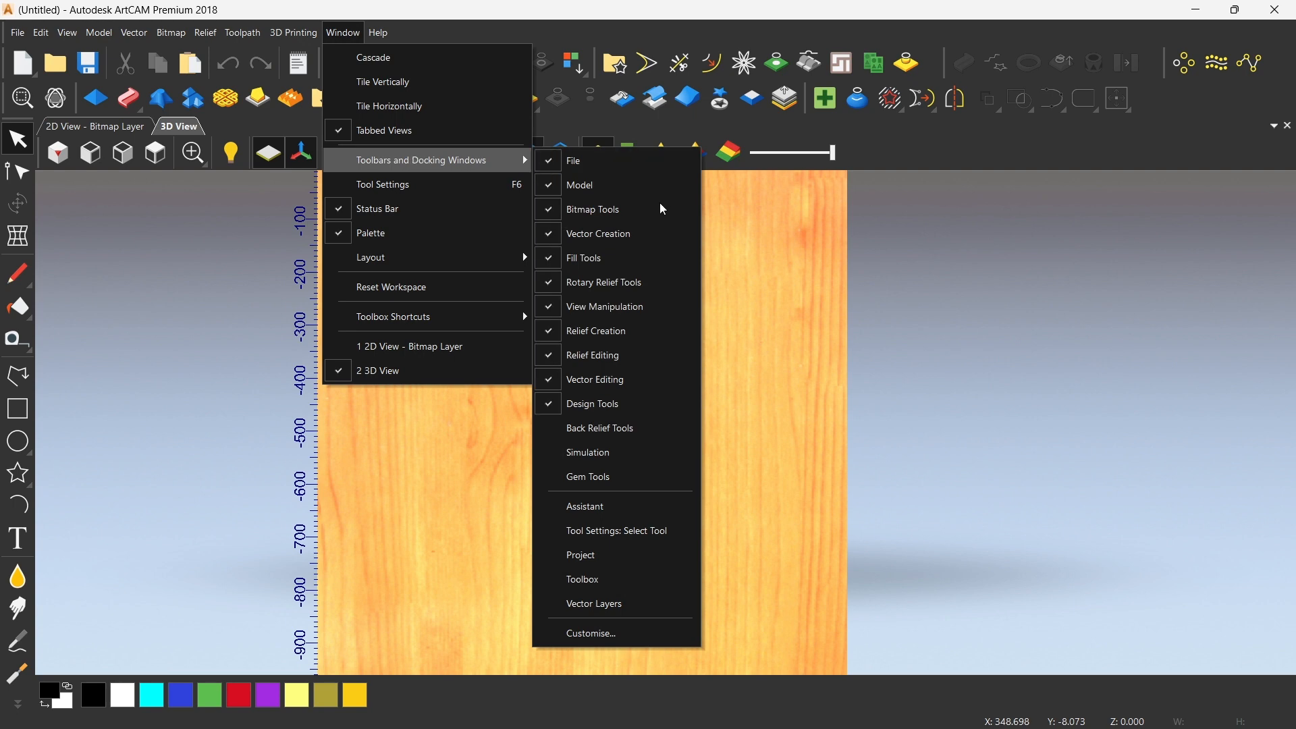
{"action": "left_click", "coordinate": [607, 555]}
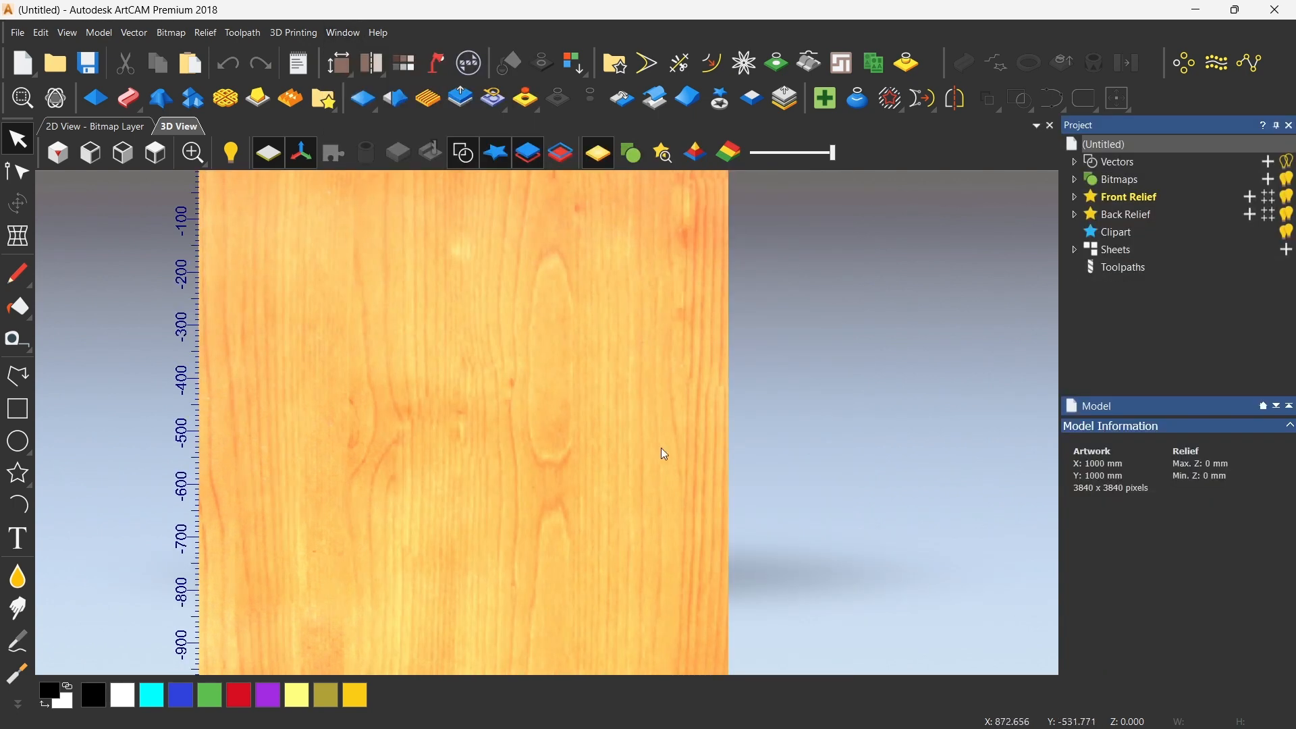
{"action": "scroll", "coordinate": [670, 502], "scroll_direction": "down", "scroll_amount": 1}
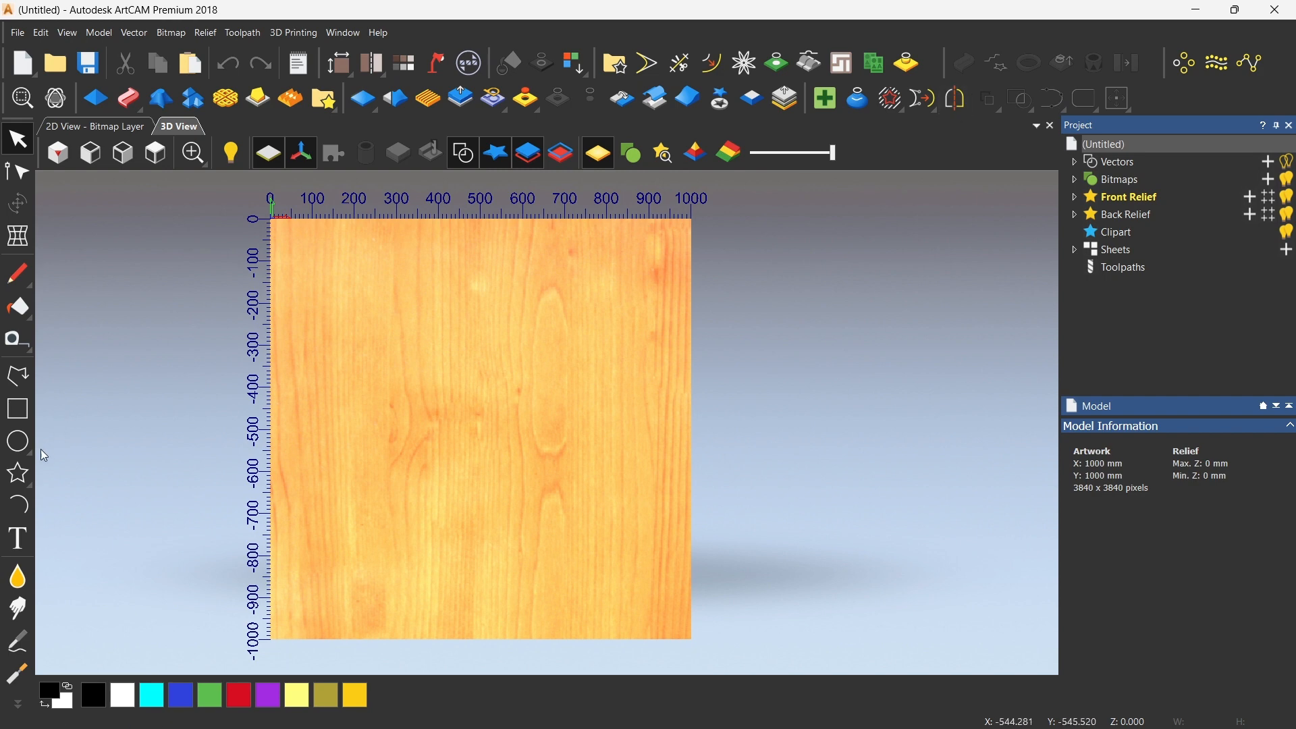
Create a rectangle vector about 183 × 124 mm in the left half of the model and select it
{"action": "left_click", "coordinate": [17, 408]}
{"action": "left_click_drag", "start_coordinate": [328, 351], "coordinate": [406, 403]}
{"action": "left_click", "coordinate": [1224, 503]}
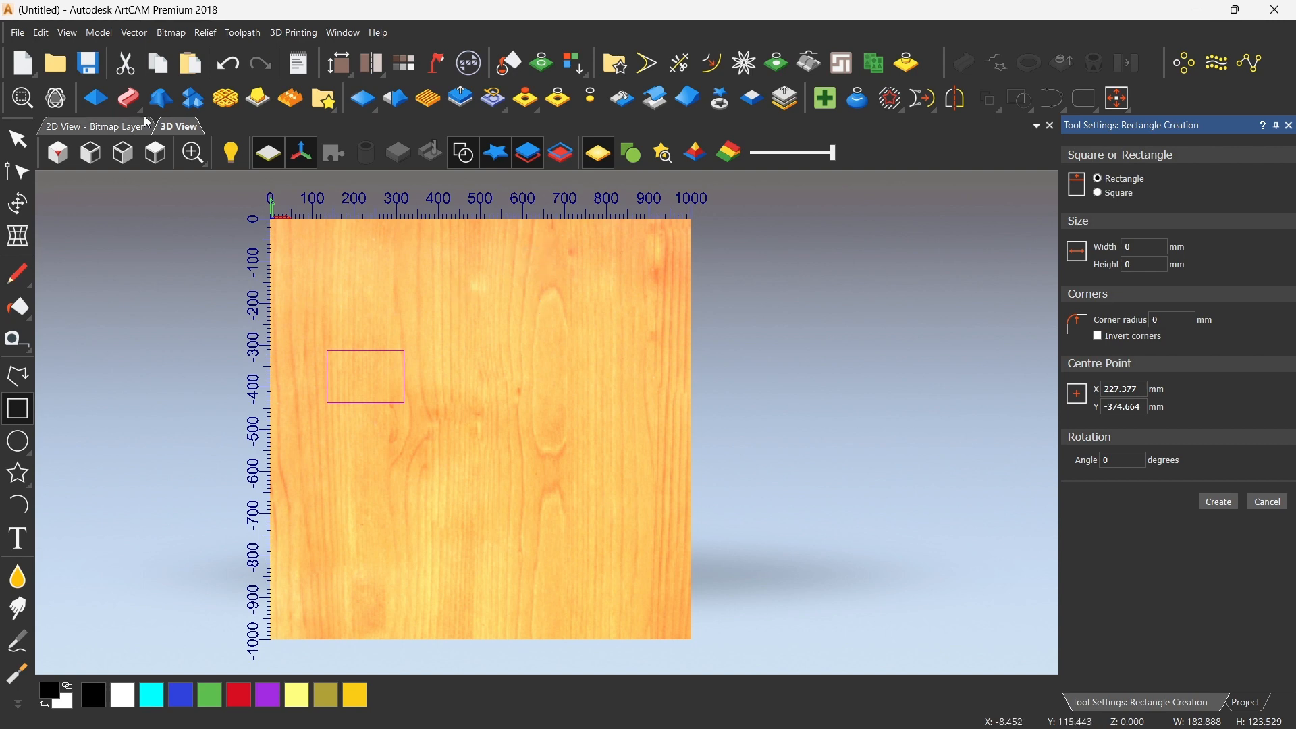
{"action": "left_click", "coordinate": [27, 147]}
{"action": "left_click_drag", "start_coordinate": [297, 298], "coordinate": [480, 482]}
Create a circle vector with a radius of about 75 mm below the rectangle, and clear the selection
{"action": "left_click", "coordinate": [17, 441]}
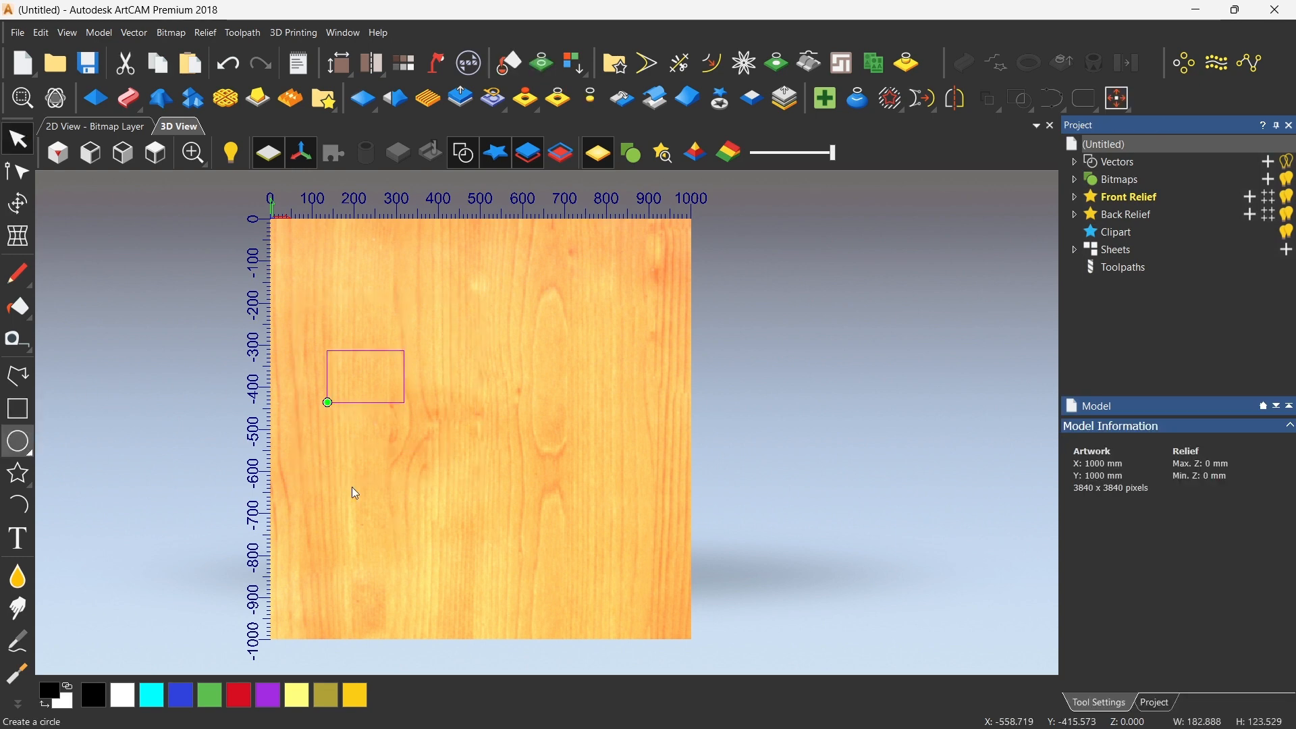
{"action": "left_click", "coordinate": [354, 487]}
{"action": "left_click", "coordinate": [385, 488]}
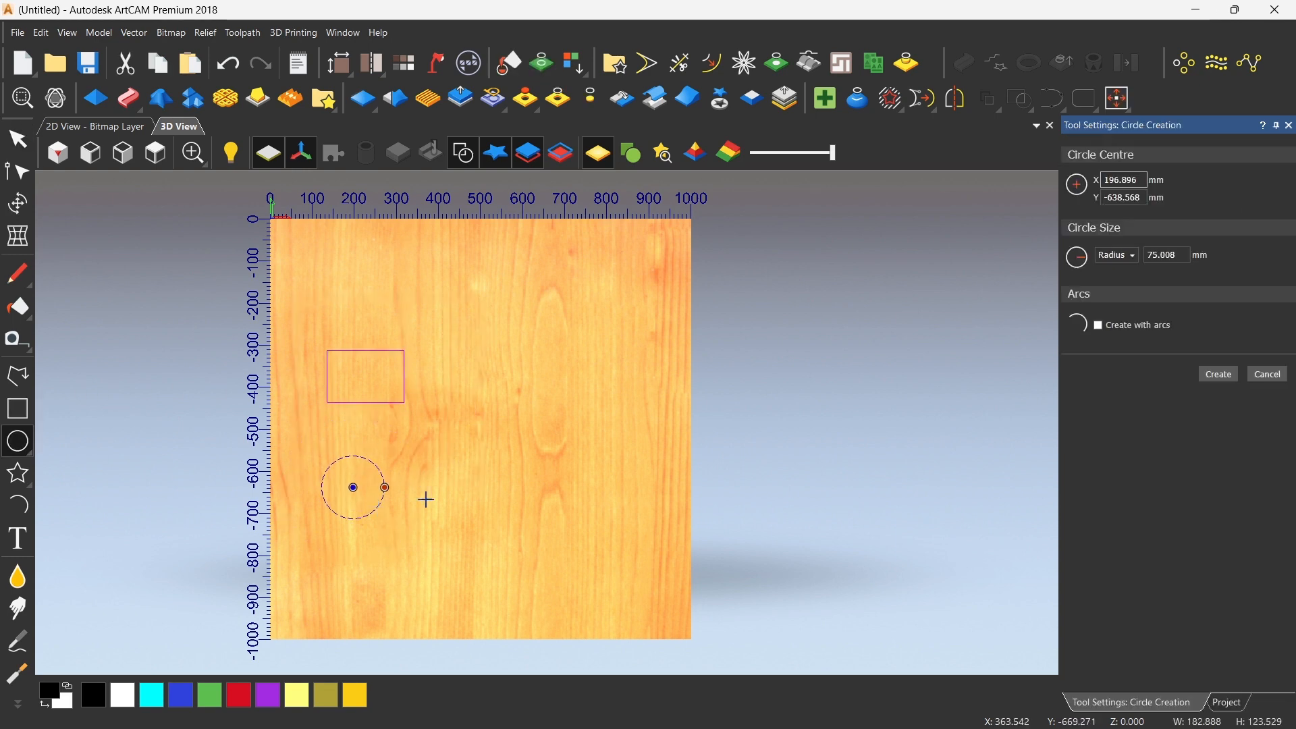
{"action": "left_click", "coordinate": [1221, 376]}
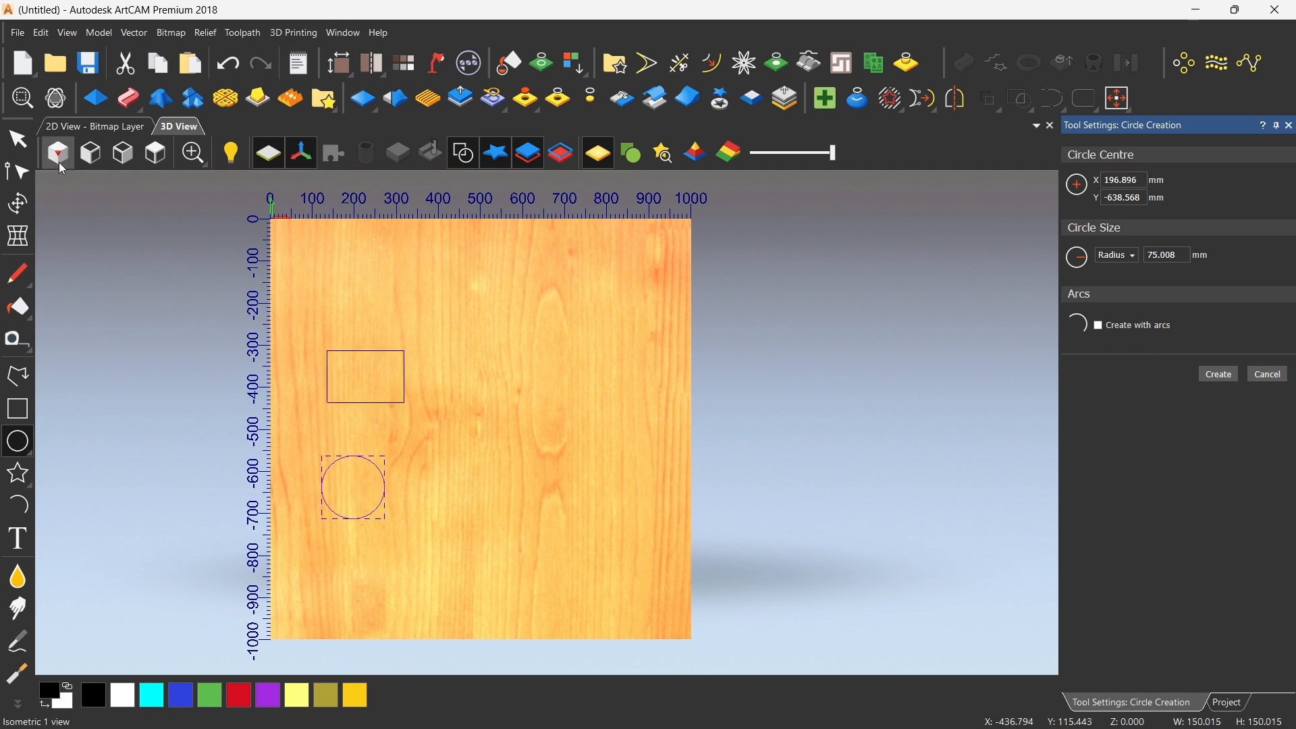
{"action": "left_click", "coordinate": [28, 143]}
{"action": "left_click", "coordinate": [476, 324]}
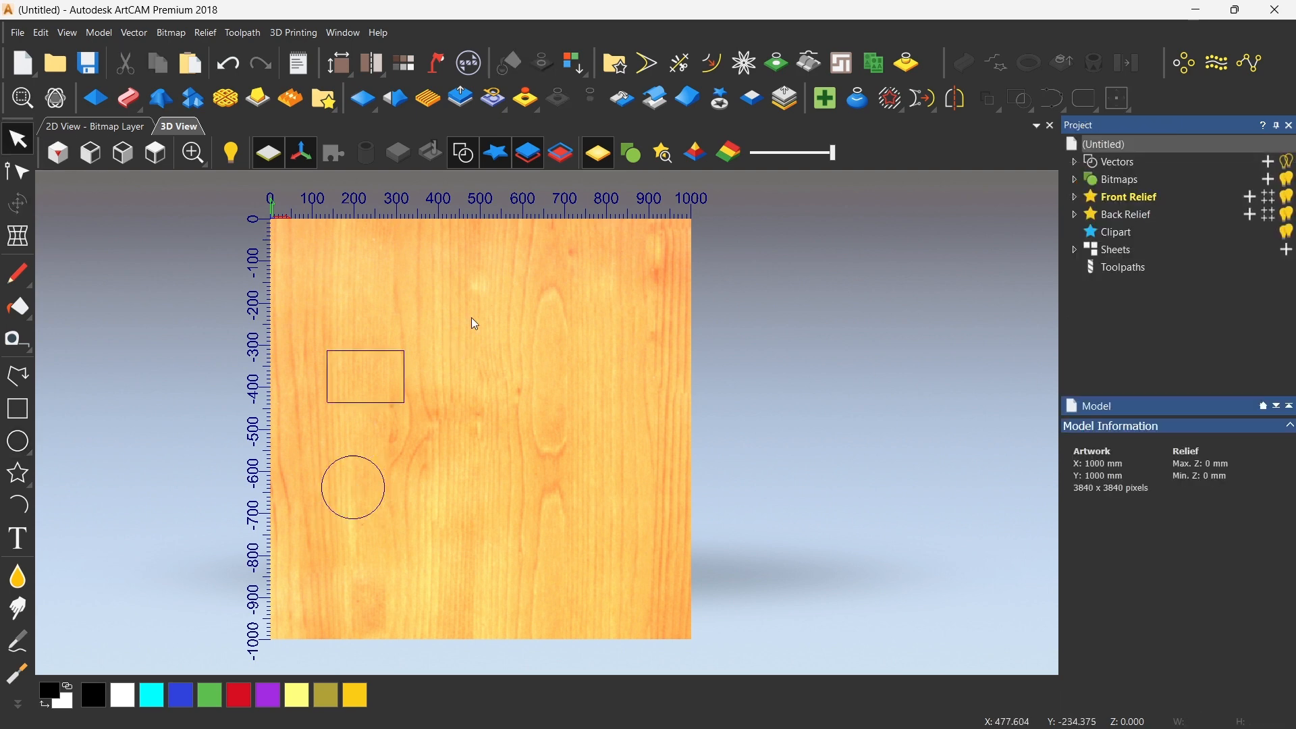
Open the Mirror tool for vectors and dismiss the two mail notifications
{"action": "left_click", "coordinate": [955, 98]}
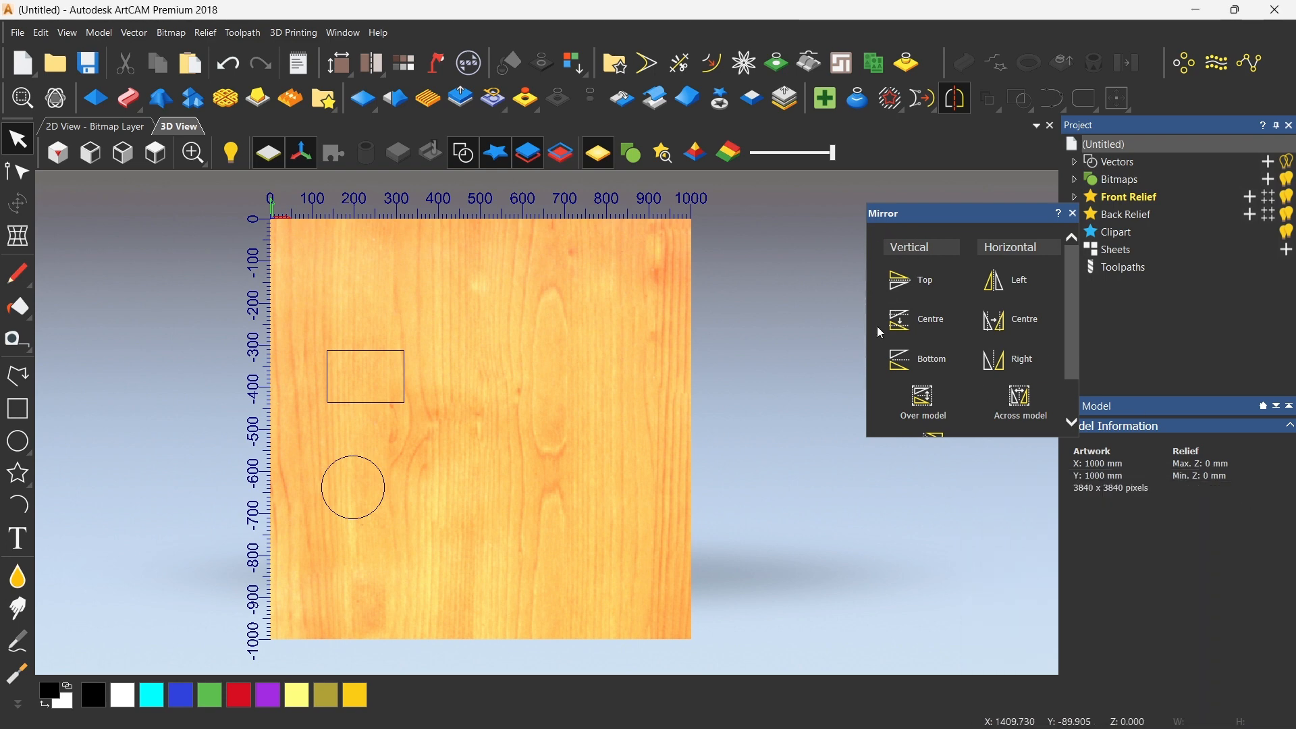
{"action": "scroll", "coordinate": [404, 368], "scroll_direction": "up", "scroll_amount": 2}
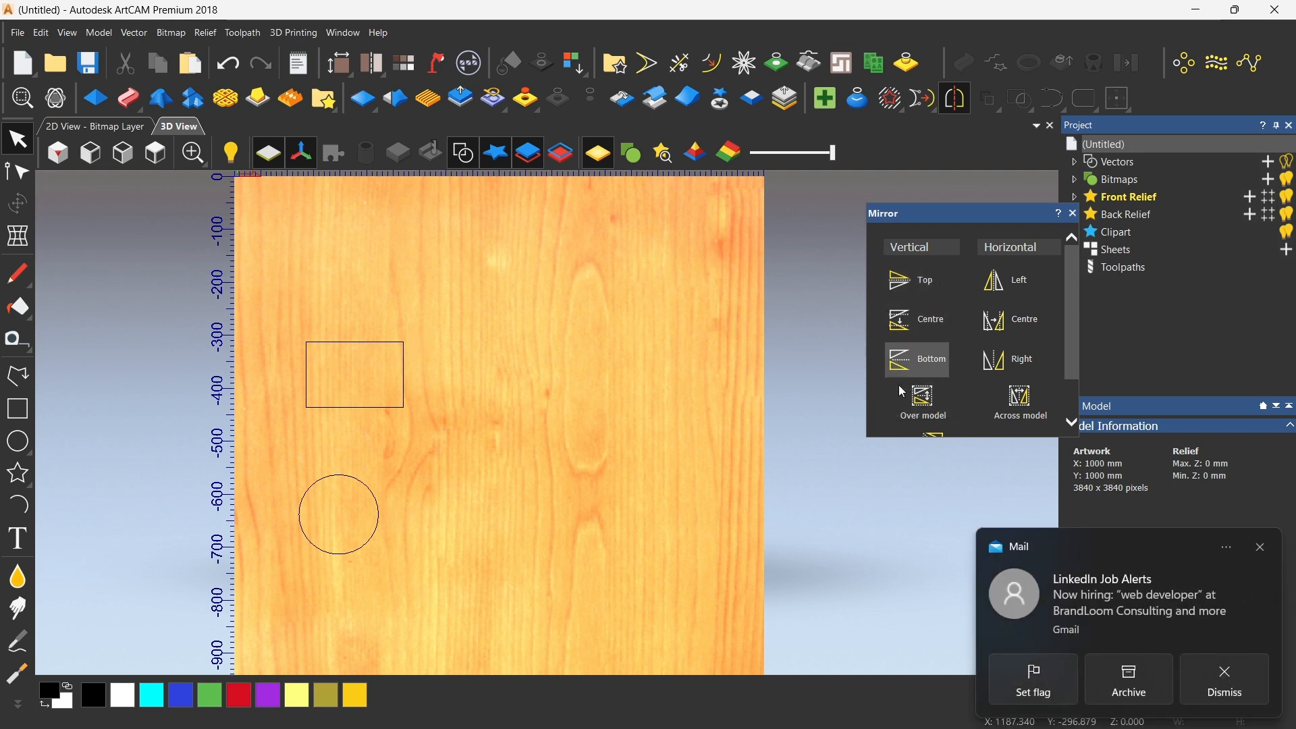
{"action": "left_click", "coordinate": [1265, 550]}
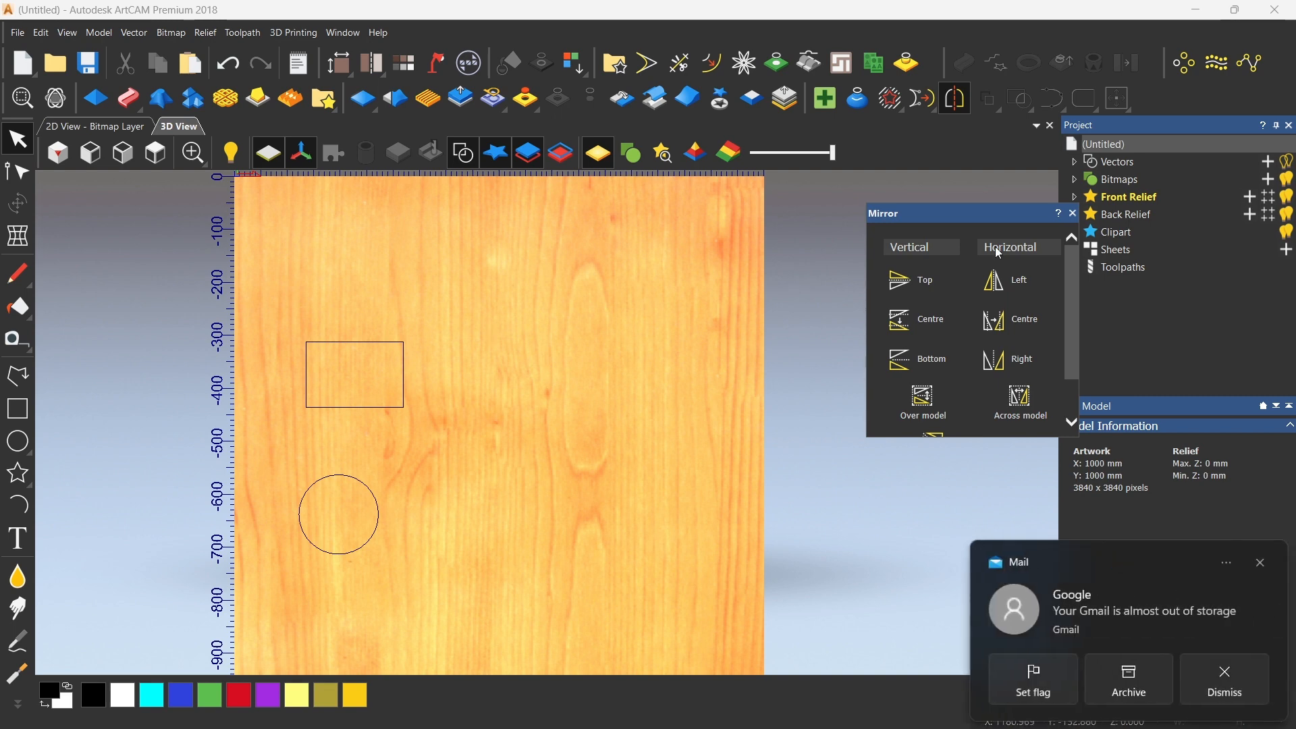
{"action": "left_click", "coordinate": [1262, 562]}
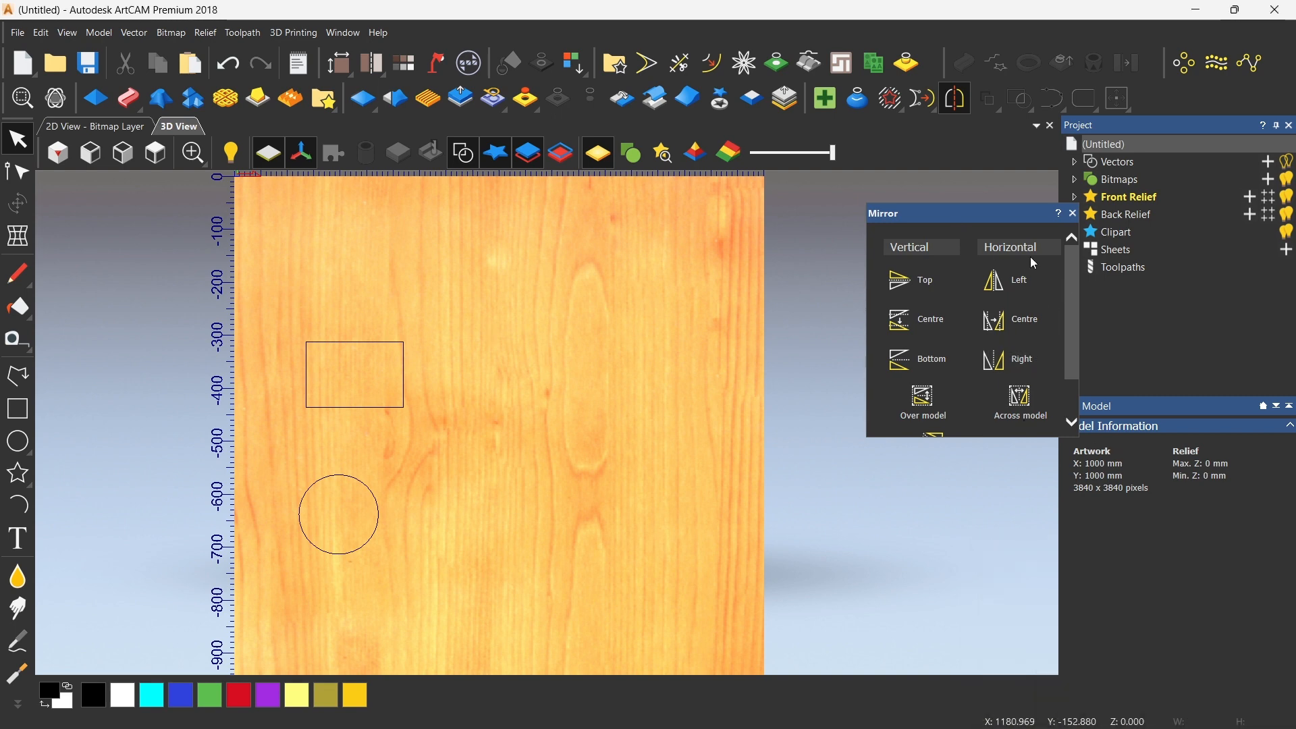
{"action": "scroll", "coordinate": [347, 371], "scroll_direction": "up", "scroll_amount": 1}
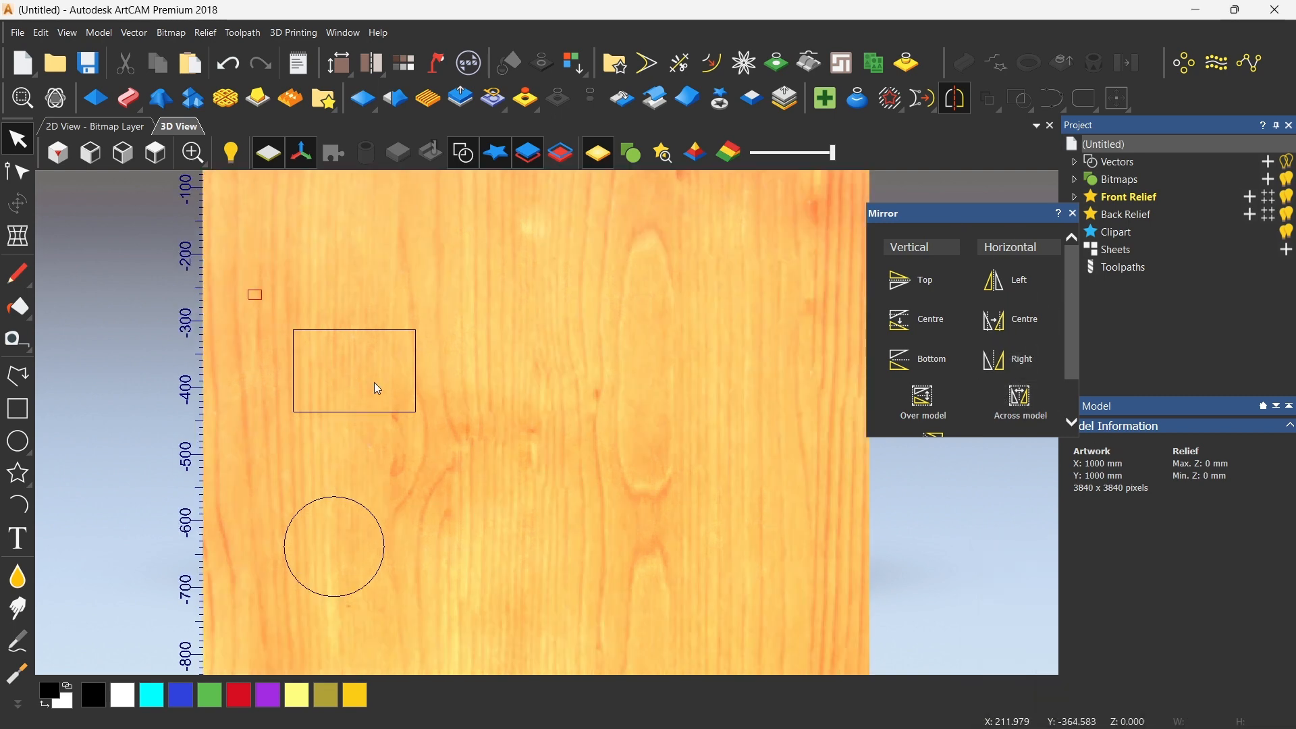
Try mirroring the rectangle vertically about its top edge, and undo the mirrored copy
{"action": "left_click_drag", "start_coordinate": [377, 389], "coordinate": [508, 448]}
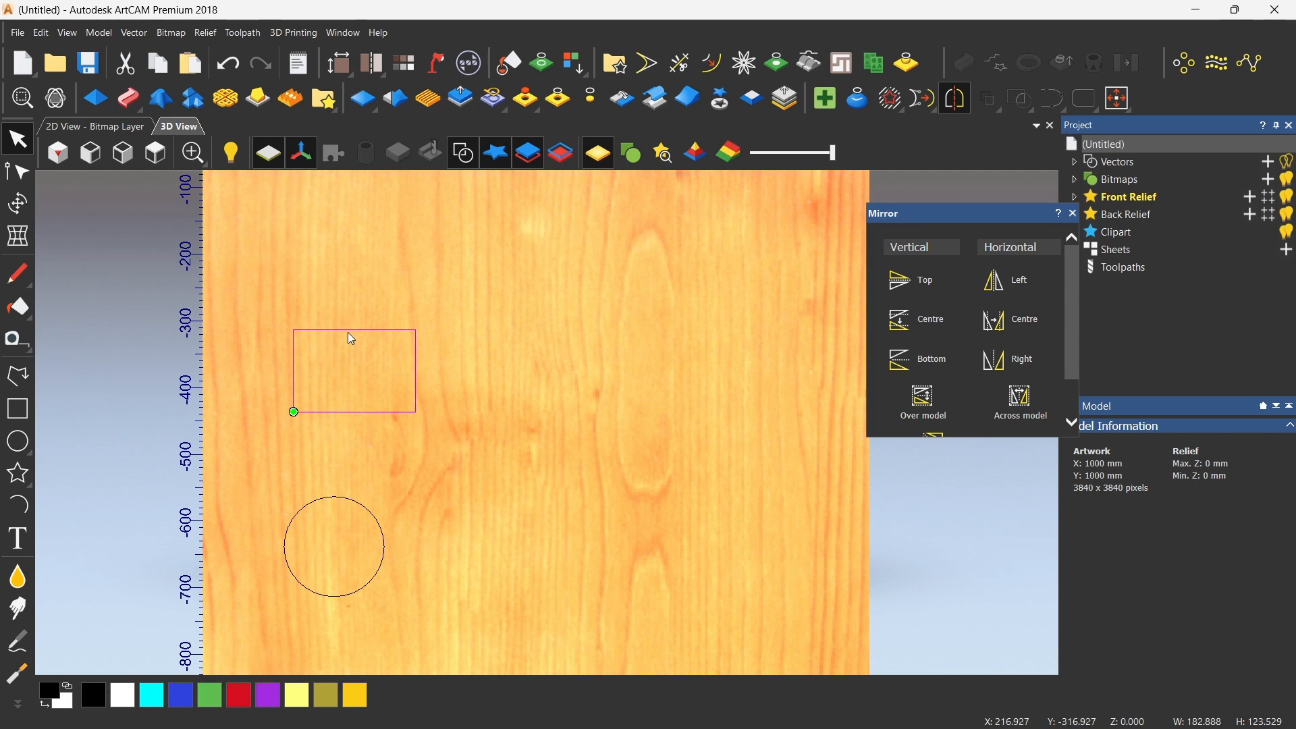
{"action": "left_click", "coordinate": [941, 290]}
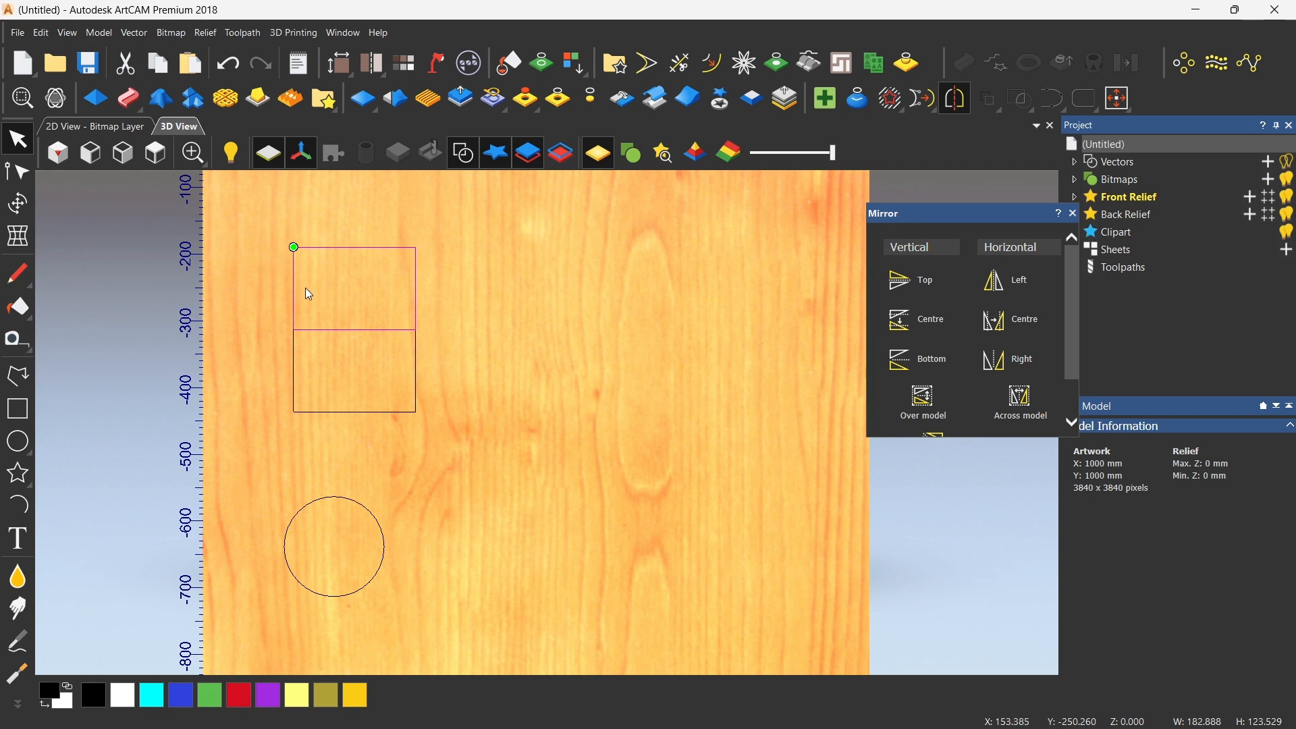
{"action": "key", "text": "ctrl+z"}
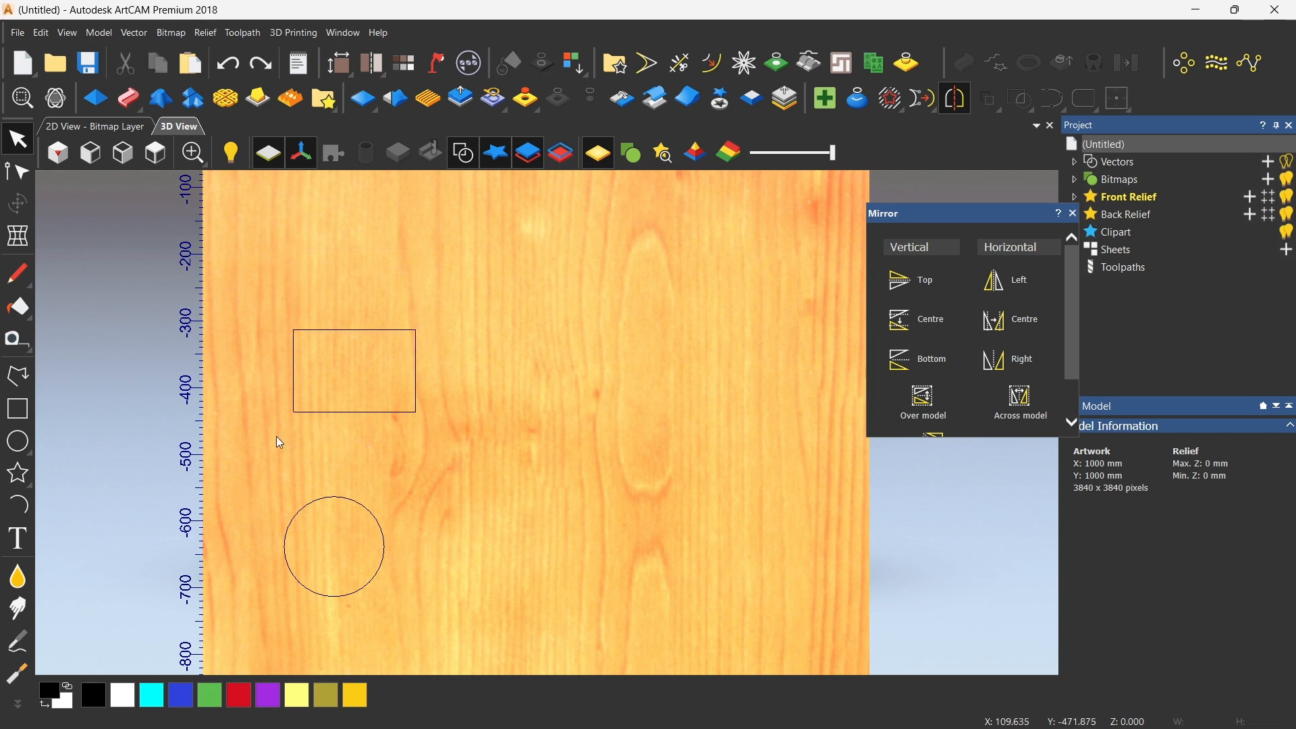
Try mirroring the circle vertically about its centre, move the resulting copy off the original, and undo it
{"action": "left_click_drag", "start_coordinate": [257, 449], "coordinate": [415, 648]}
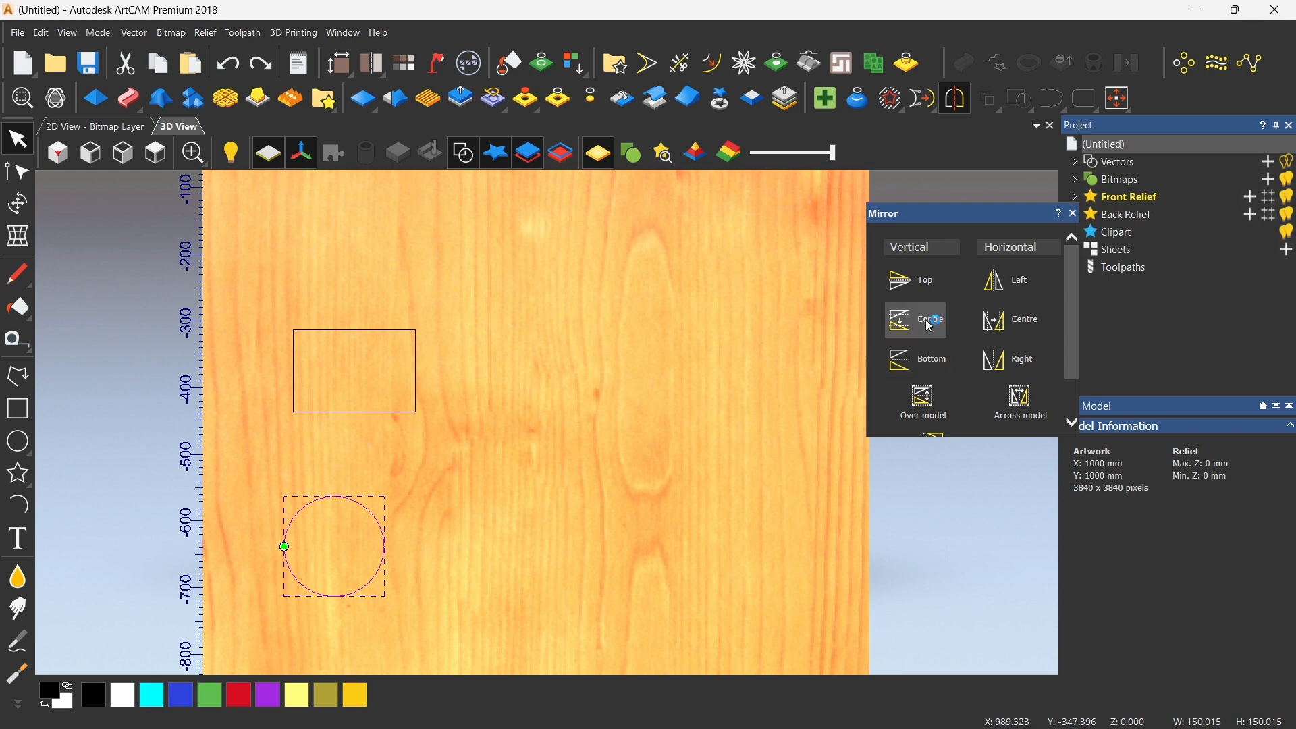
{"action": "left_click", "coordinate": [916, 320]}
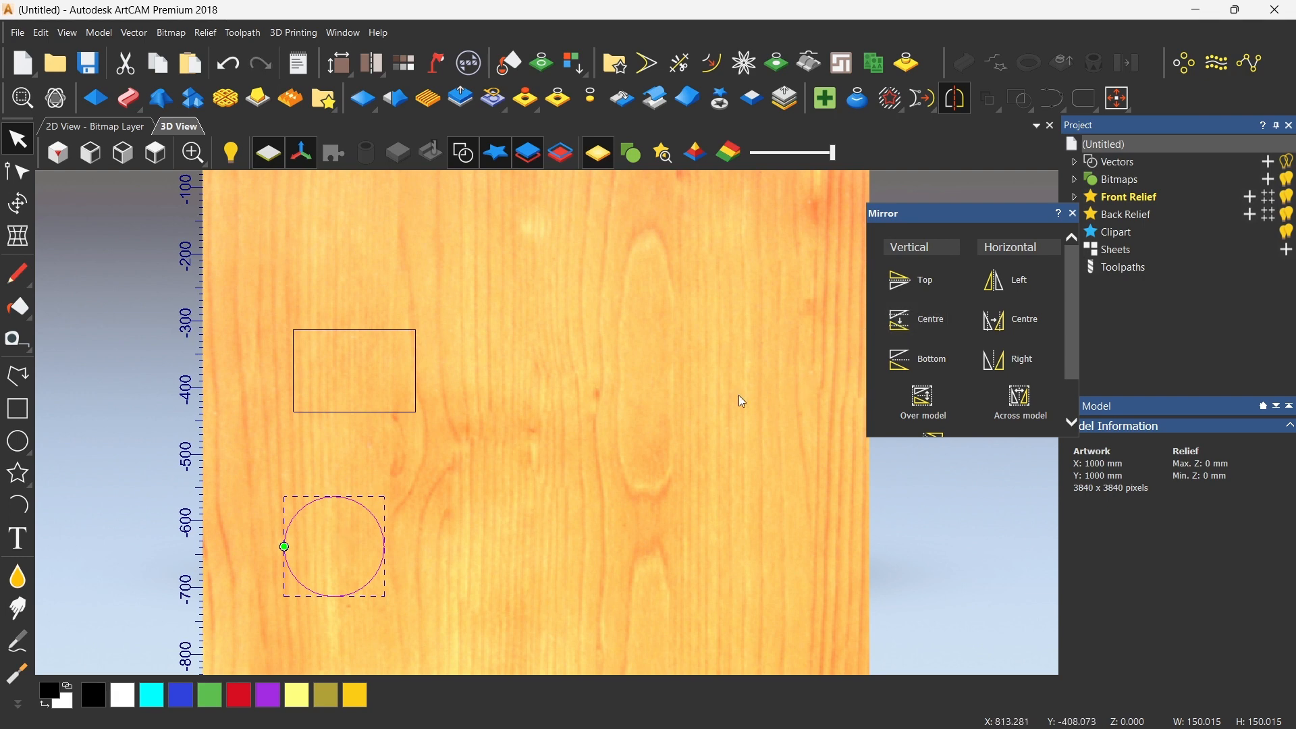
{"action": "left_click_drag", "start_coordinate": [334, 494], "coordinate": [382, 459]}
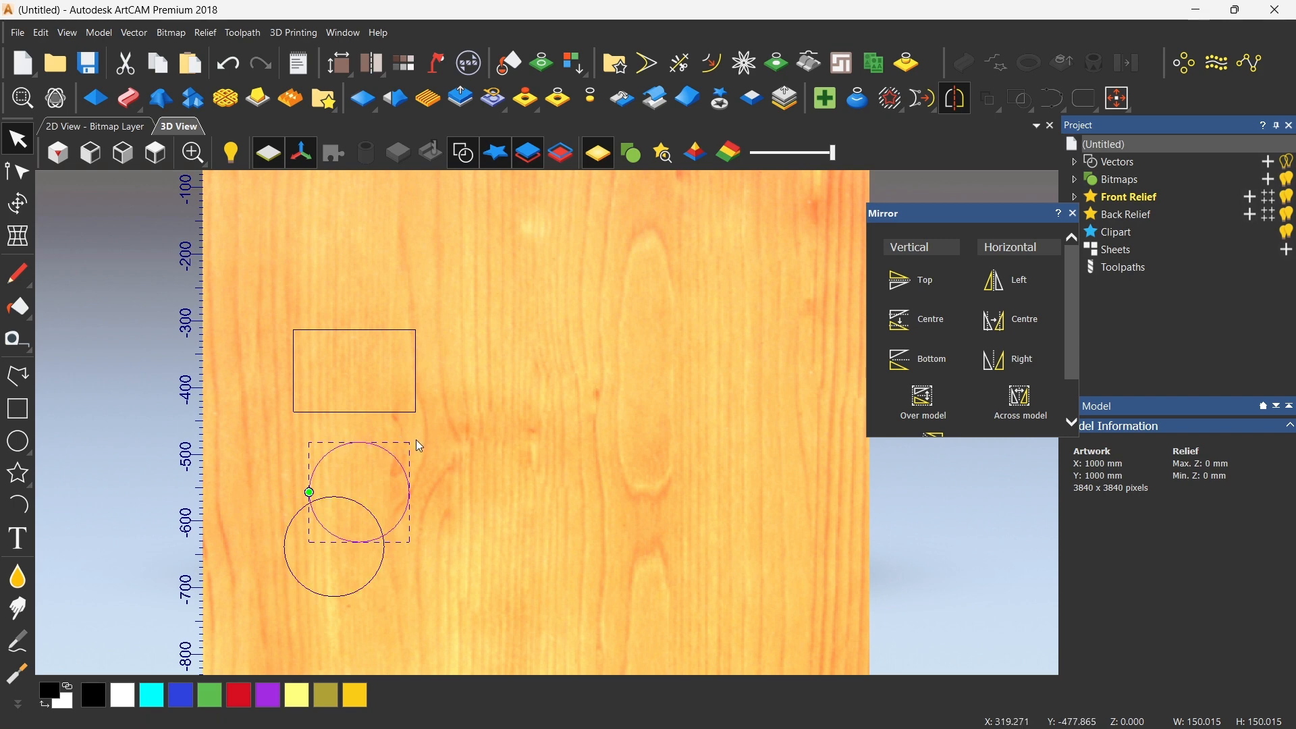
{"action": "key", "text": "ctrl+z"}
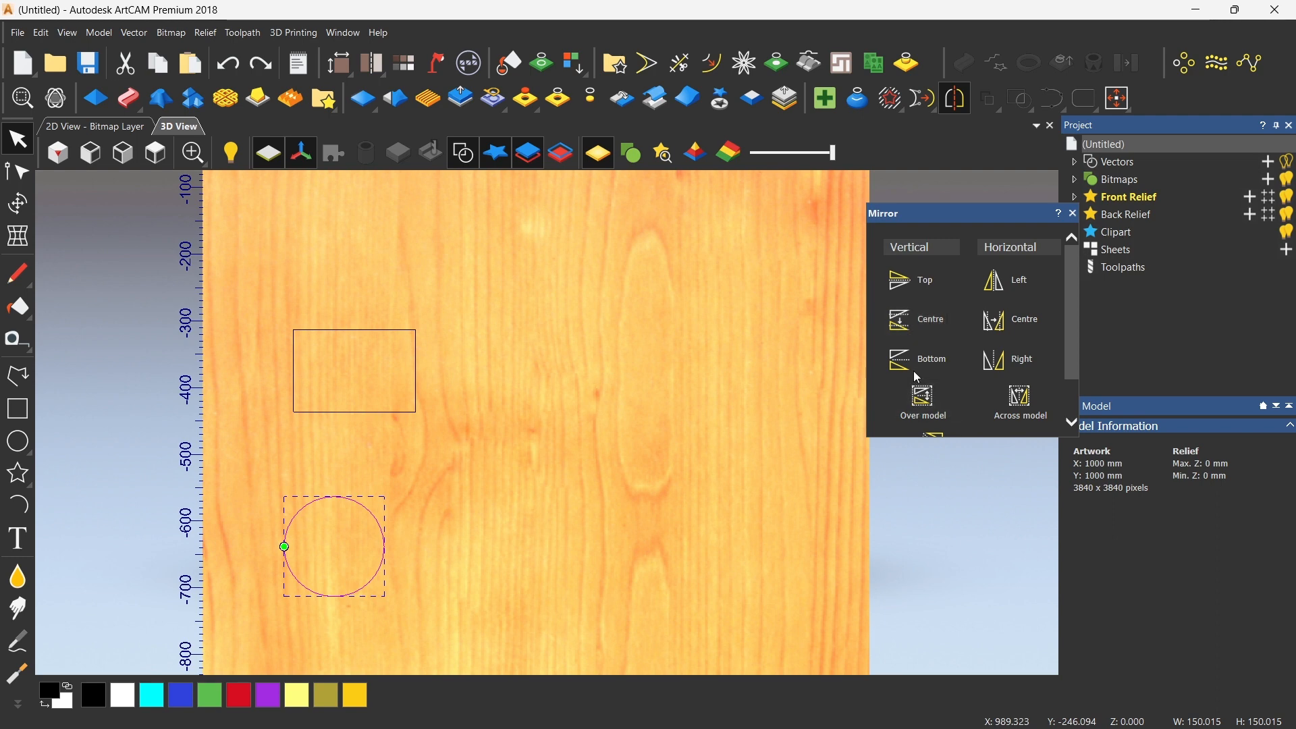
Try mirroring the rectangle vertically about its bottom edge, and undo the mirrored copy
{"action": "left_click_drag", "start_coordinate": [258, 305], "coordinate": [475, 448]}
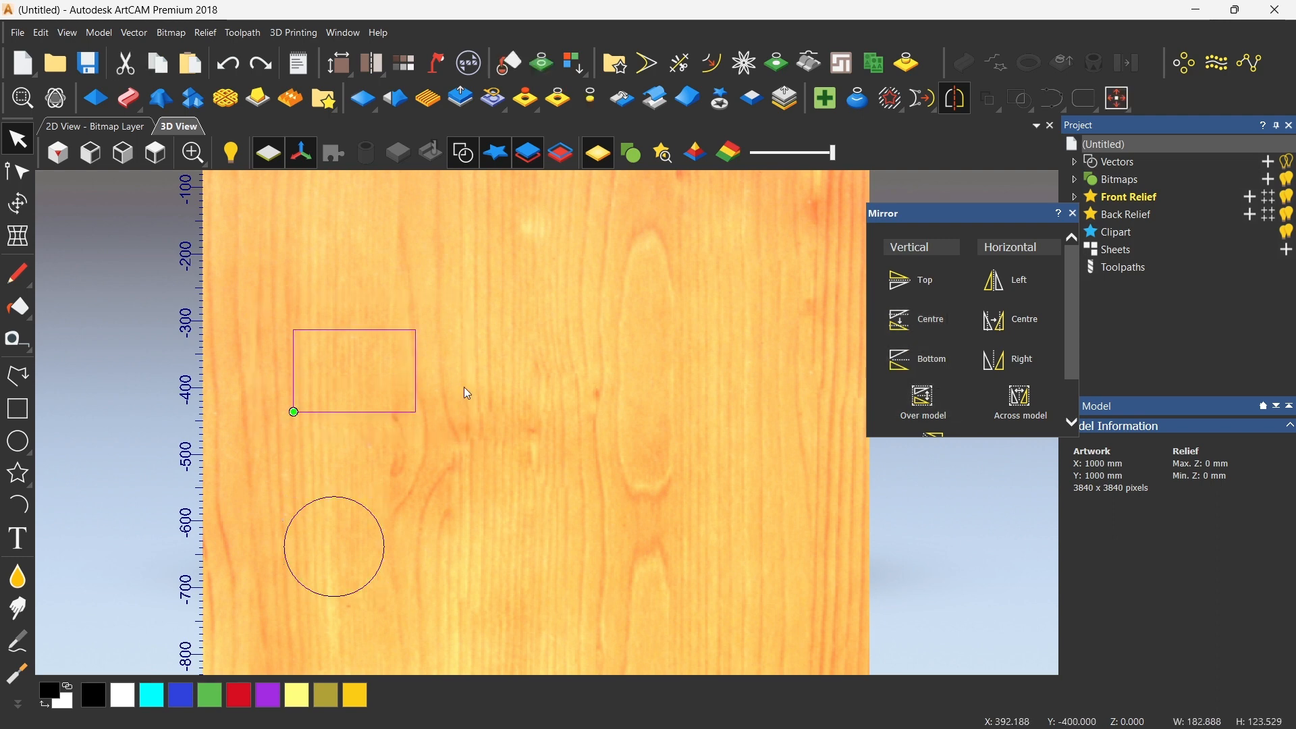
{"action": "left_click", "coordinate": [938, 398]}
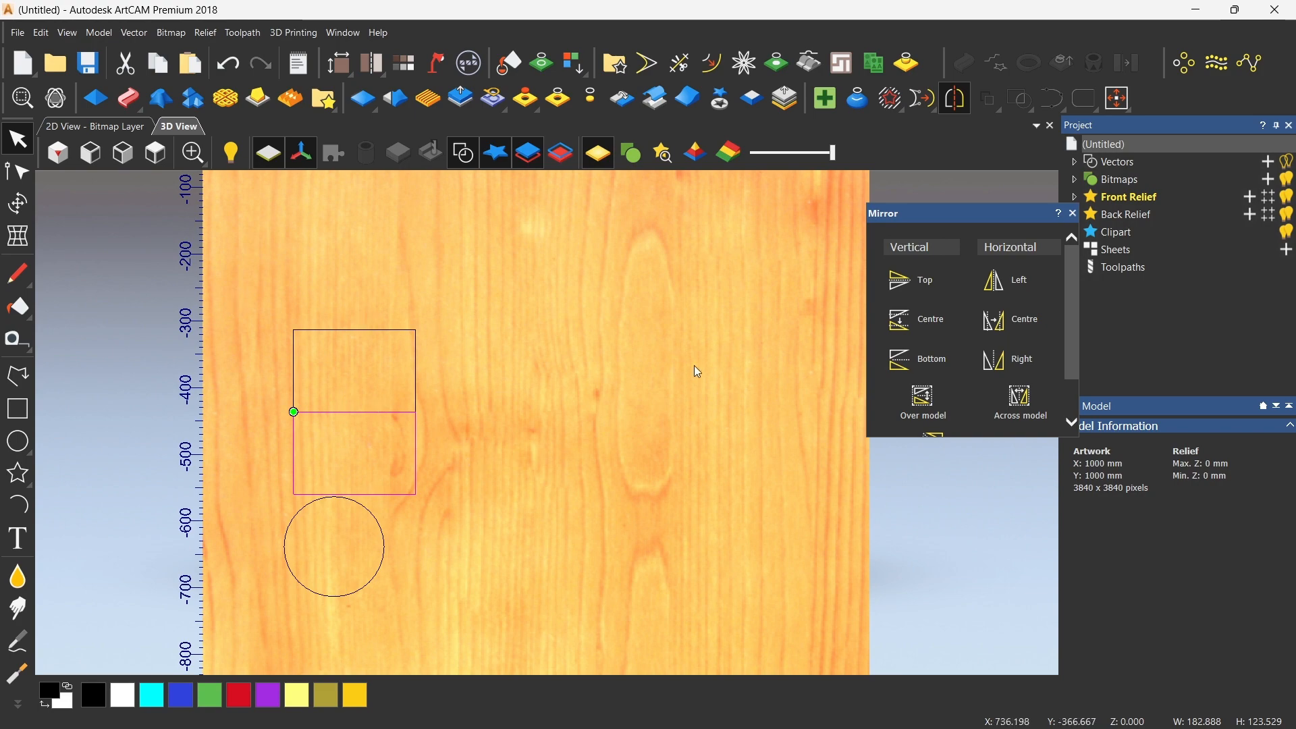
{"action": "key", "text": "ctrl+z"}
{"action": "scroll", "coordinate": [544, 405], "scroll_direction": "down", "scroll_amount": 5}
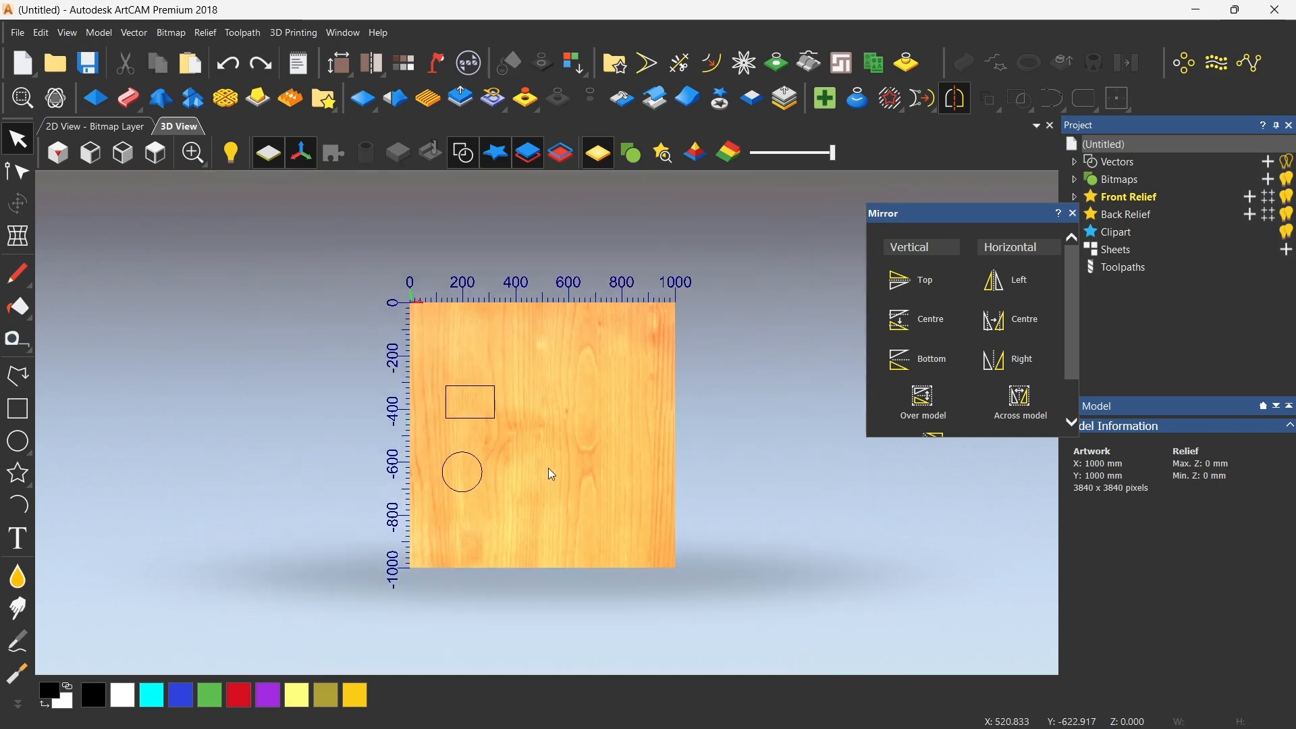
{"action": "scroll", "coordinate": [548, 468], "scroll_direction": "up", "scroll_amount": 2}
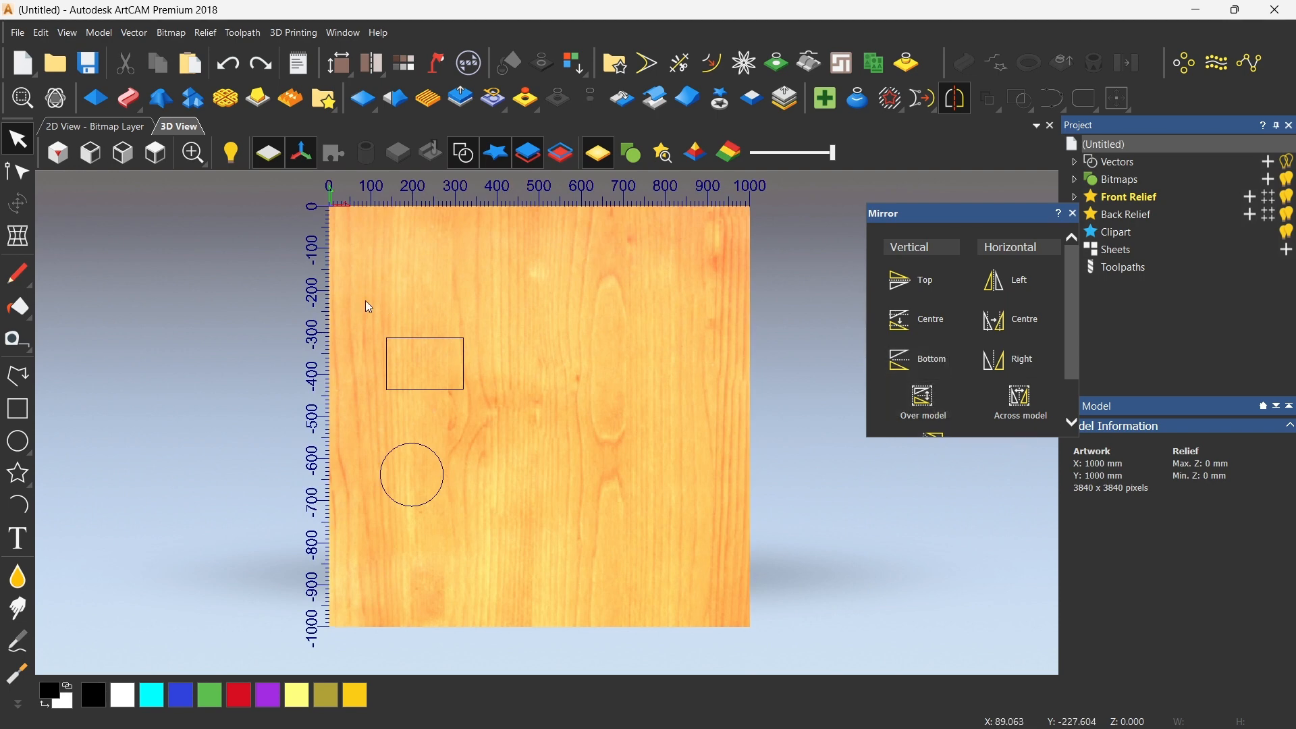
Try mirroring a copy of the circle vertically with the Over model option
{"action": "left_click_drag", "start_coordinate": [356, 312], "coordinate": [494, 417]}
{"action": "left_click", "coordinate": [476, 443]}
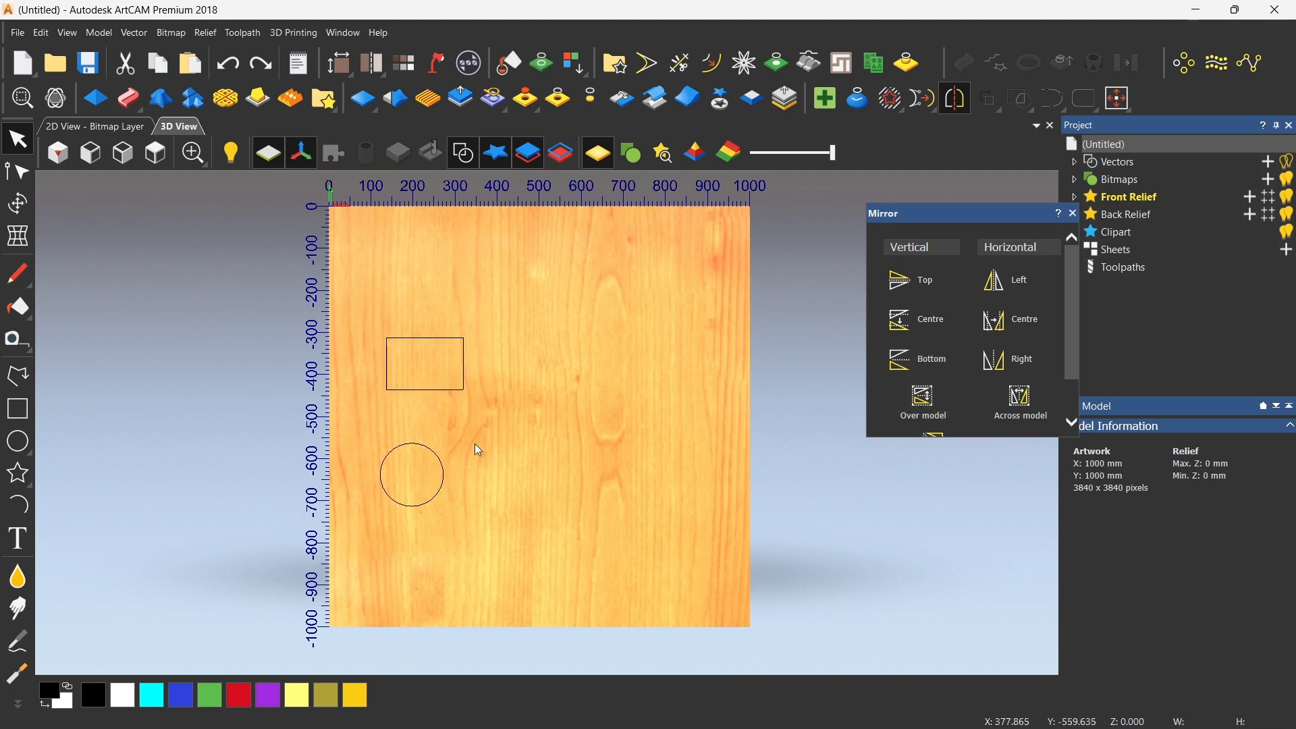
{"action": "left_click", "coordinate": [399, 469]}
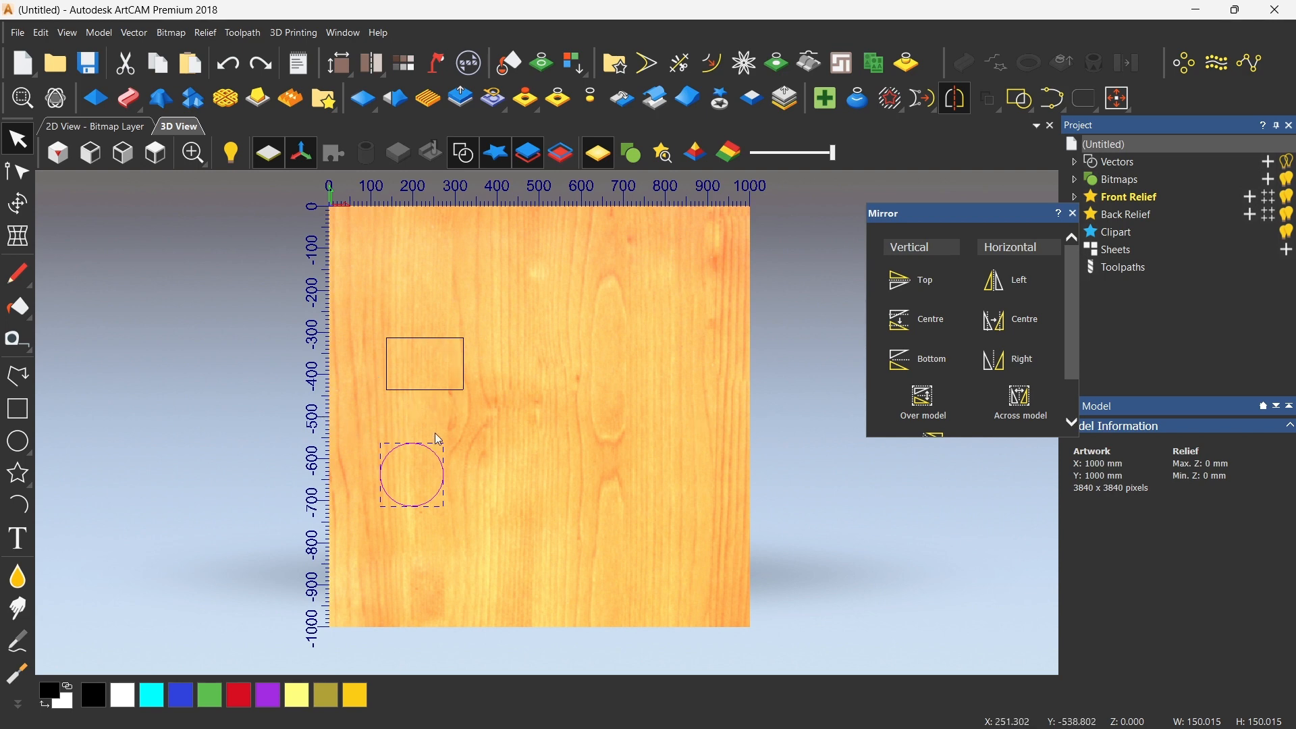
{"action": "left_click", "coordinate": [917, 409]}
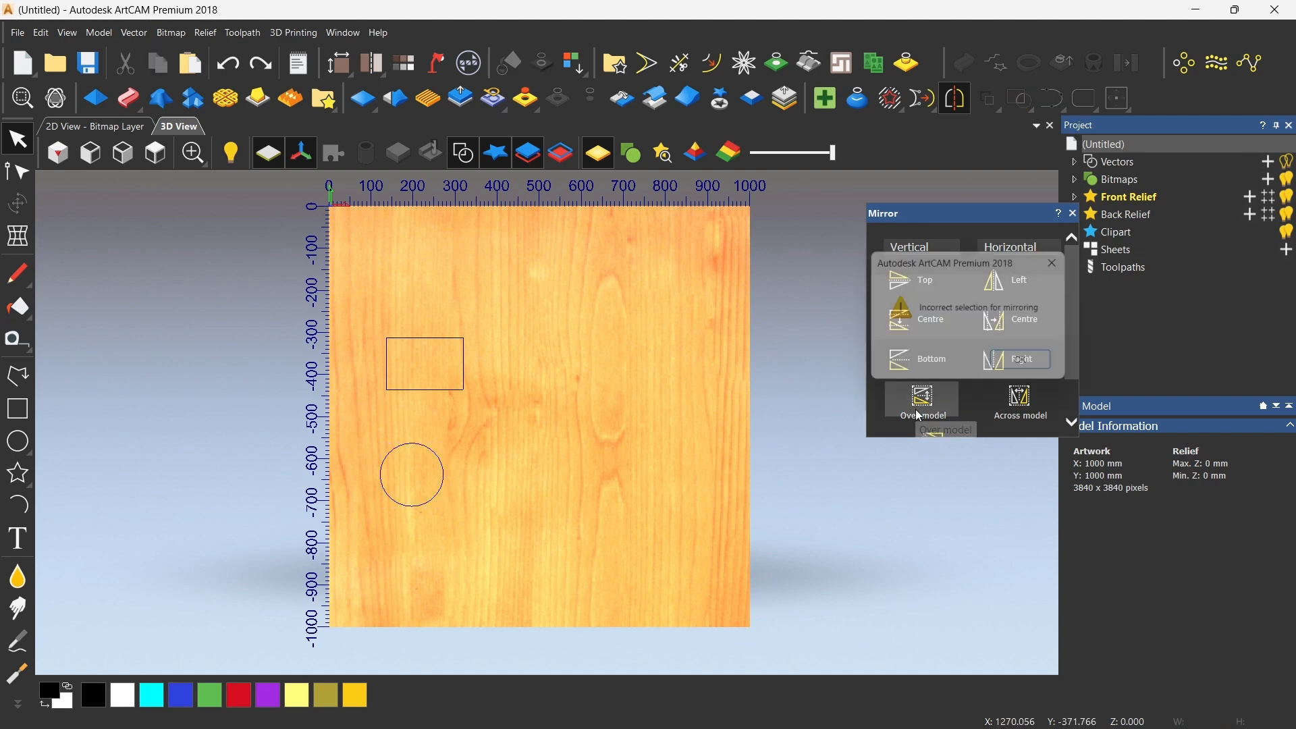
{"action": "left_click", "coordinate": [1067, 261]}
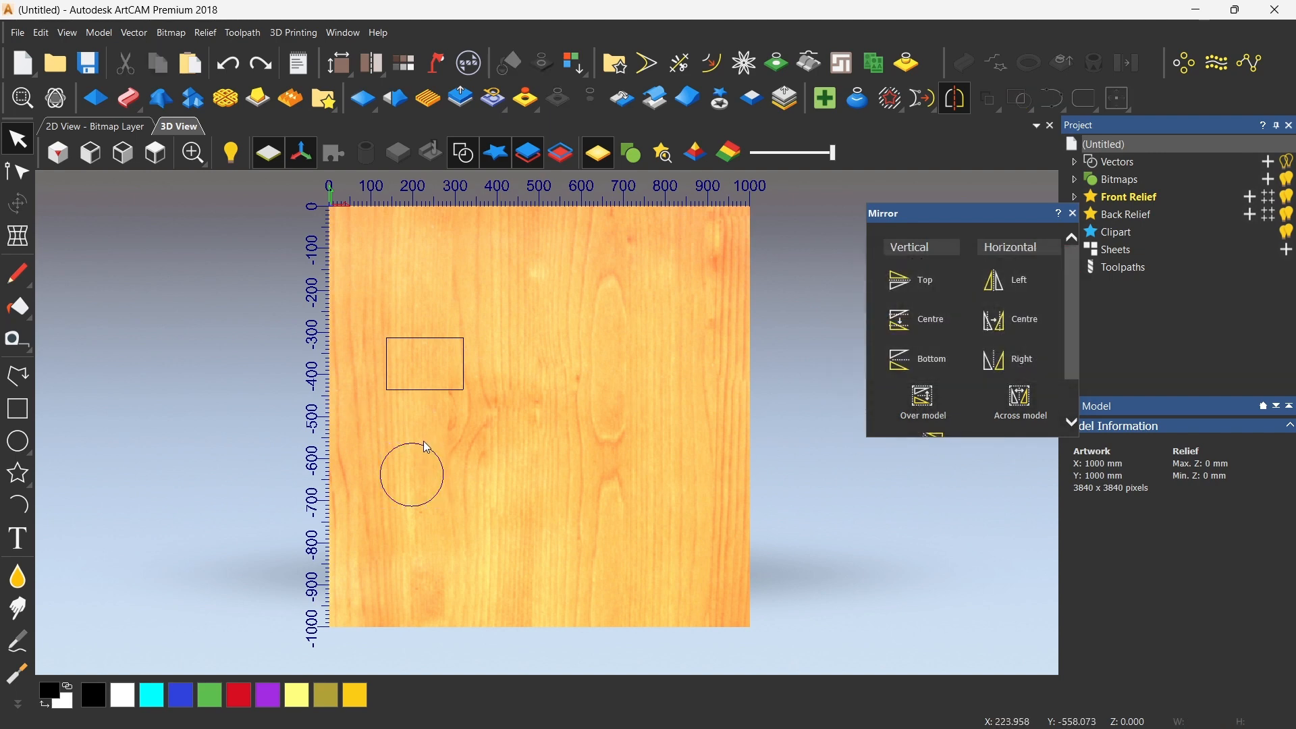
{"action": "left_click", "coordinate": [380, 474]}
{"action": "left_click", "coordinate": [922, 400]}
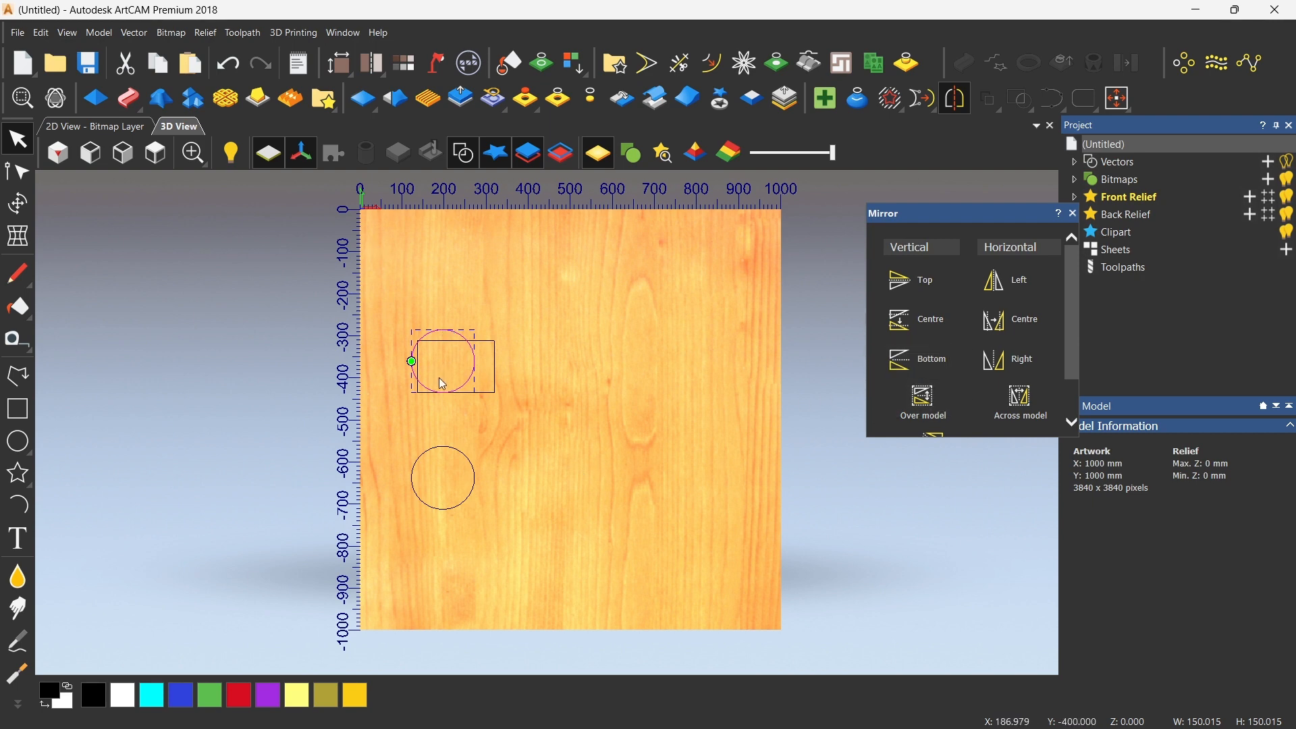
{"action": "left_click", "coordinate": [463, 458]}
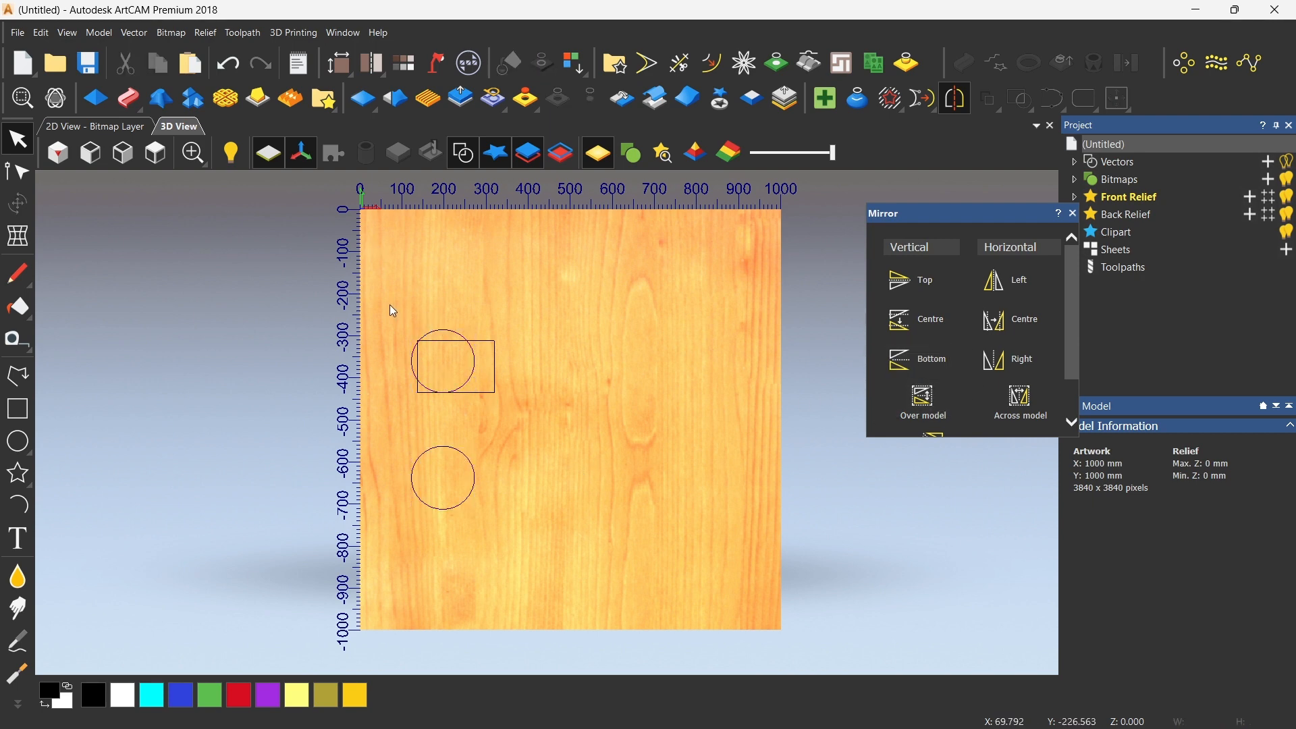
Delete the mirrored circle that overlaps the rectangle
{"action": "left_click_drag", "start_coordinate": [390, 305], "coordinate": [480, 425]}
{"action": "left_click", "coordinate": [673, 373]}
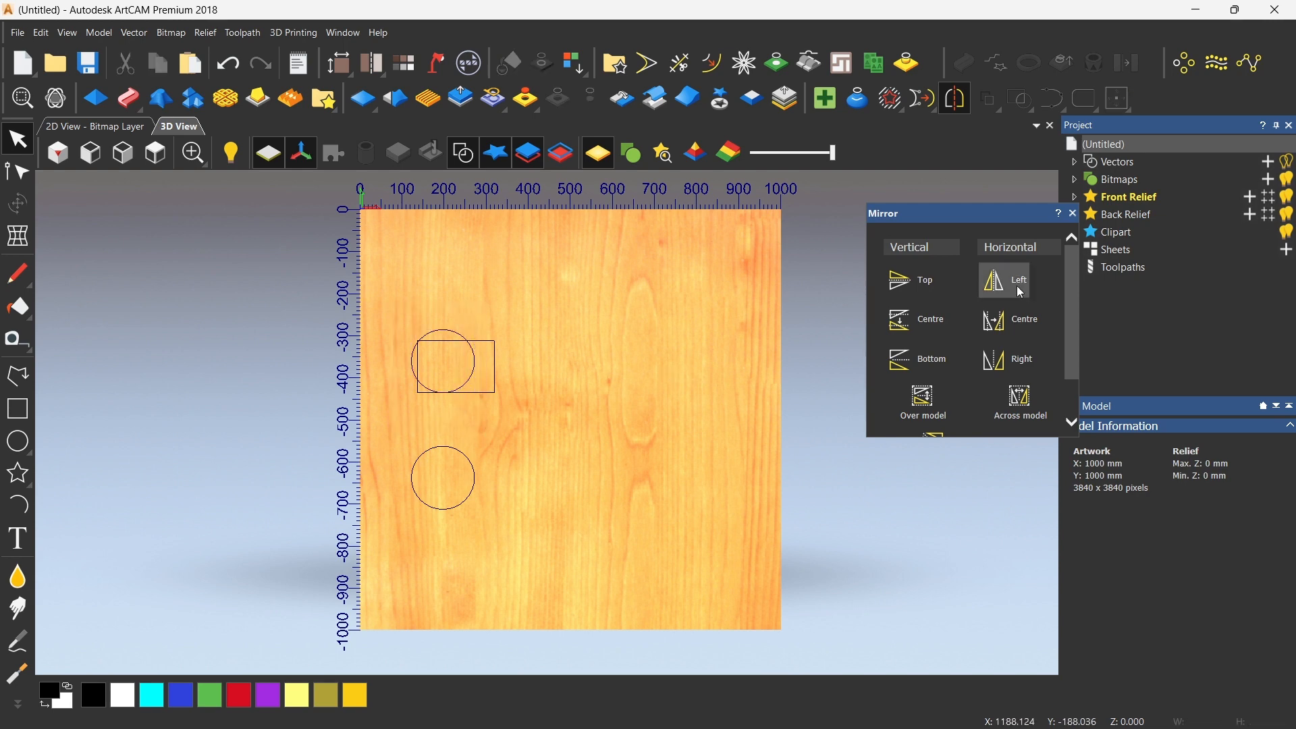
{"action": "left_click", "coordinate": [452, 336]}
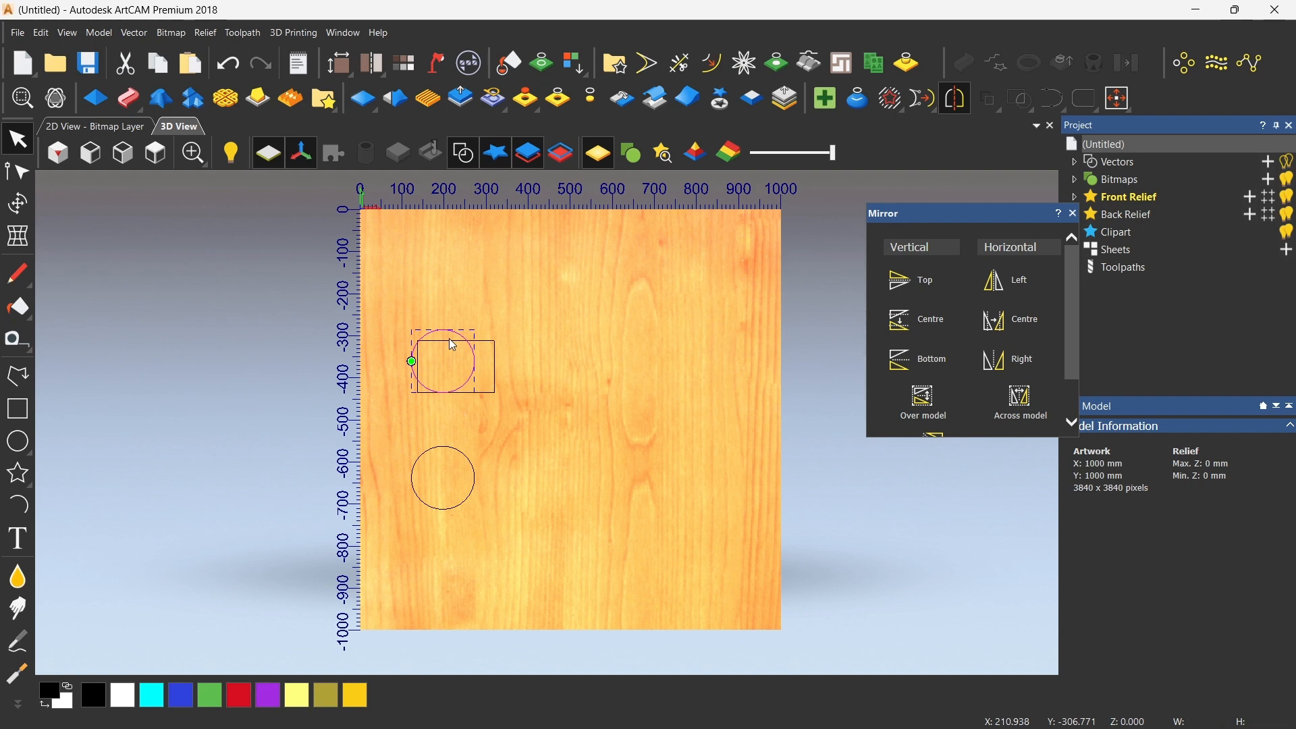
{"action": "key", "text": "Delete"}
Try mirroring the rectangle horizontally about its left edge and about its right edge, undoing each mirrored copy
{"action": "left_click_drag", "start_coordinate": [372, 307], "coordinate": [536, 412]}
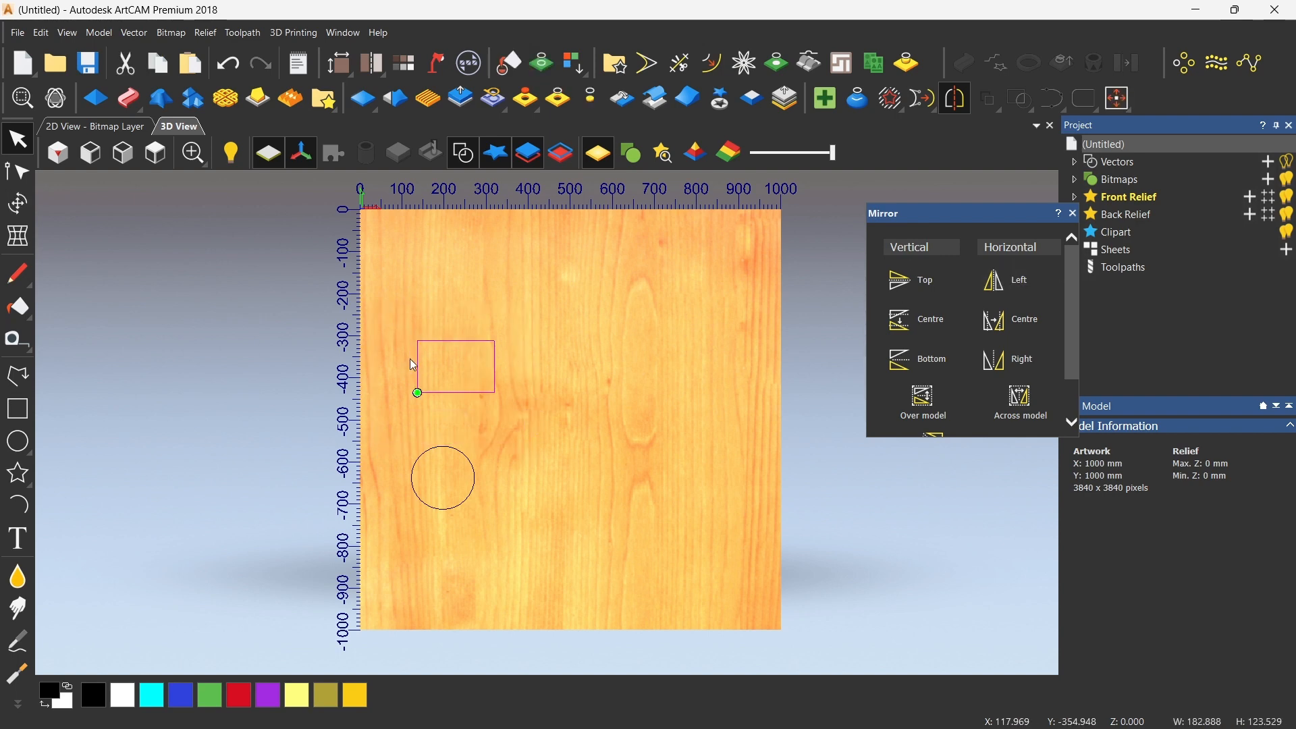
{"action": "left_click", "coordinate": [1009, 280]}
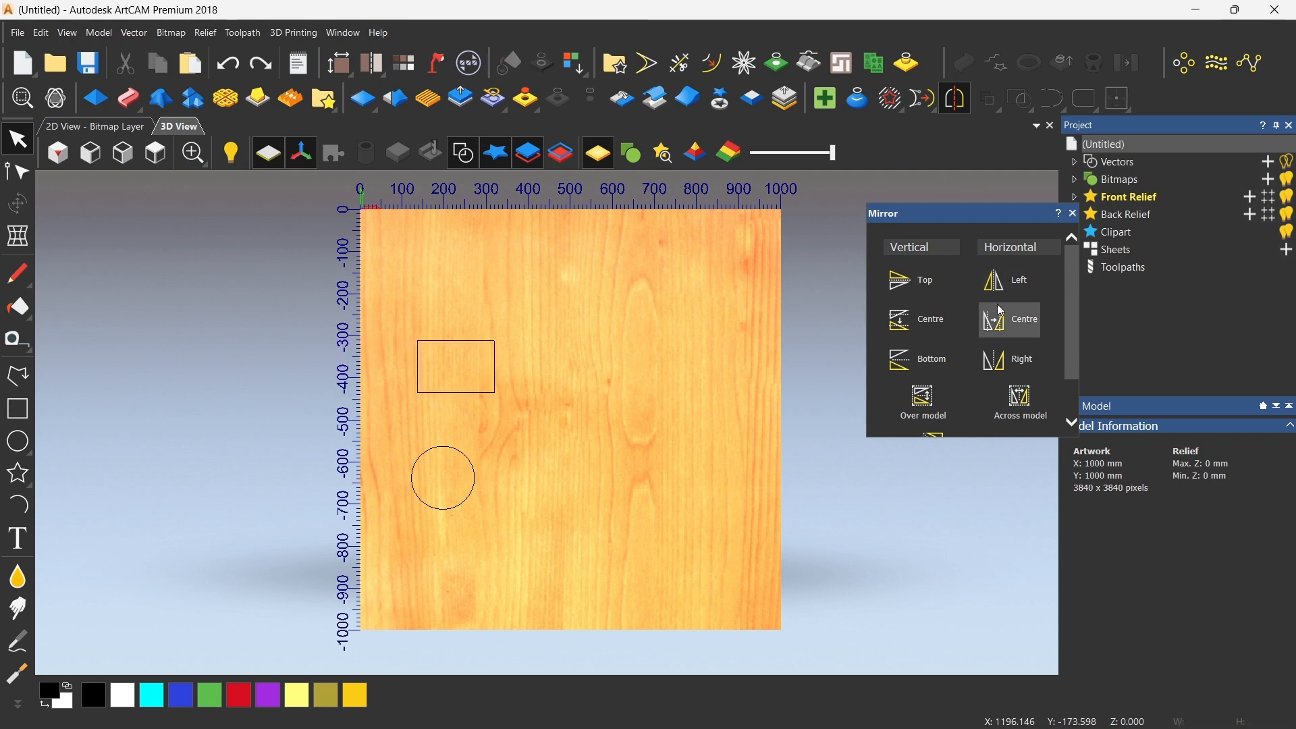
{"action": "left_click", "coordinate": [495, 368]}
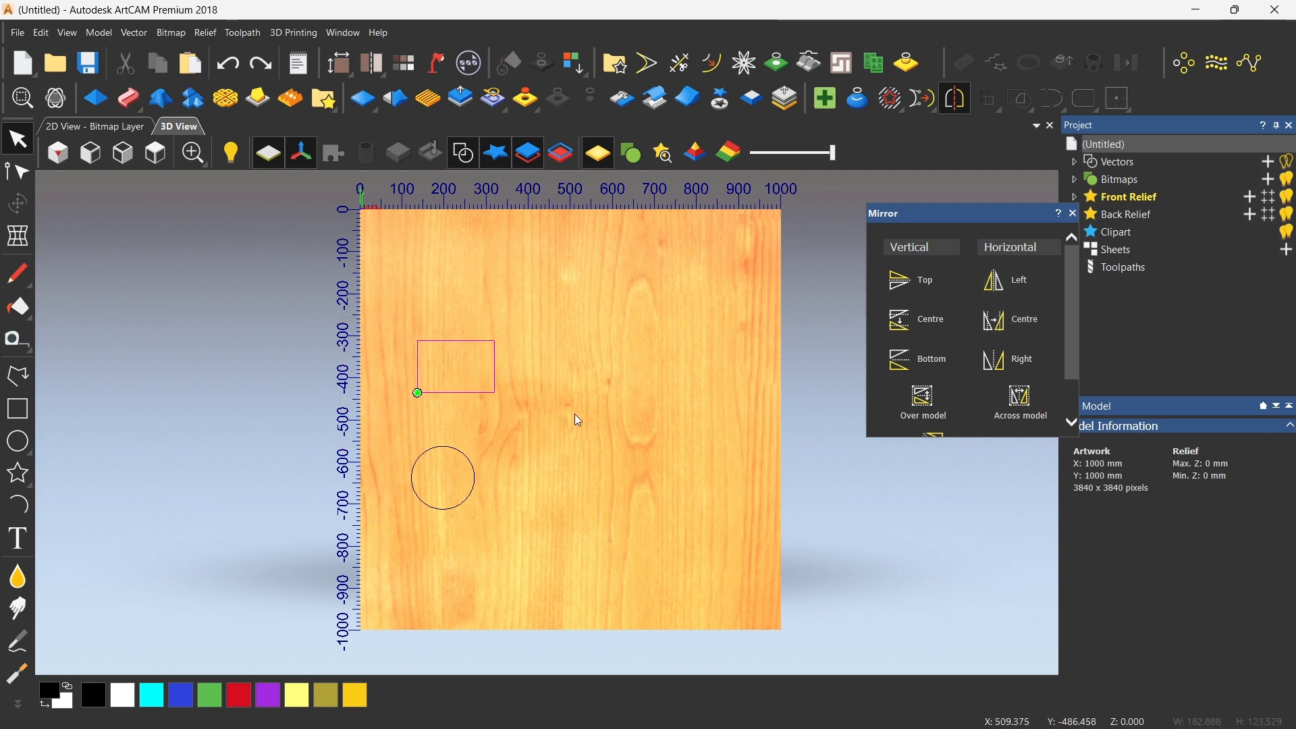
{"action": "left_click", "coordinate": [1005, 364]}
{"action": "key", "text": "ctrl+z"}
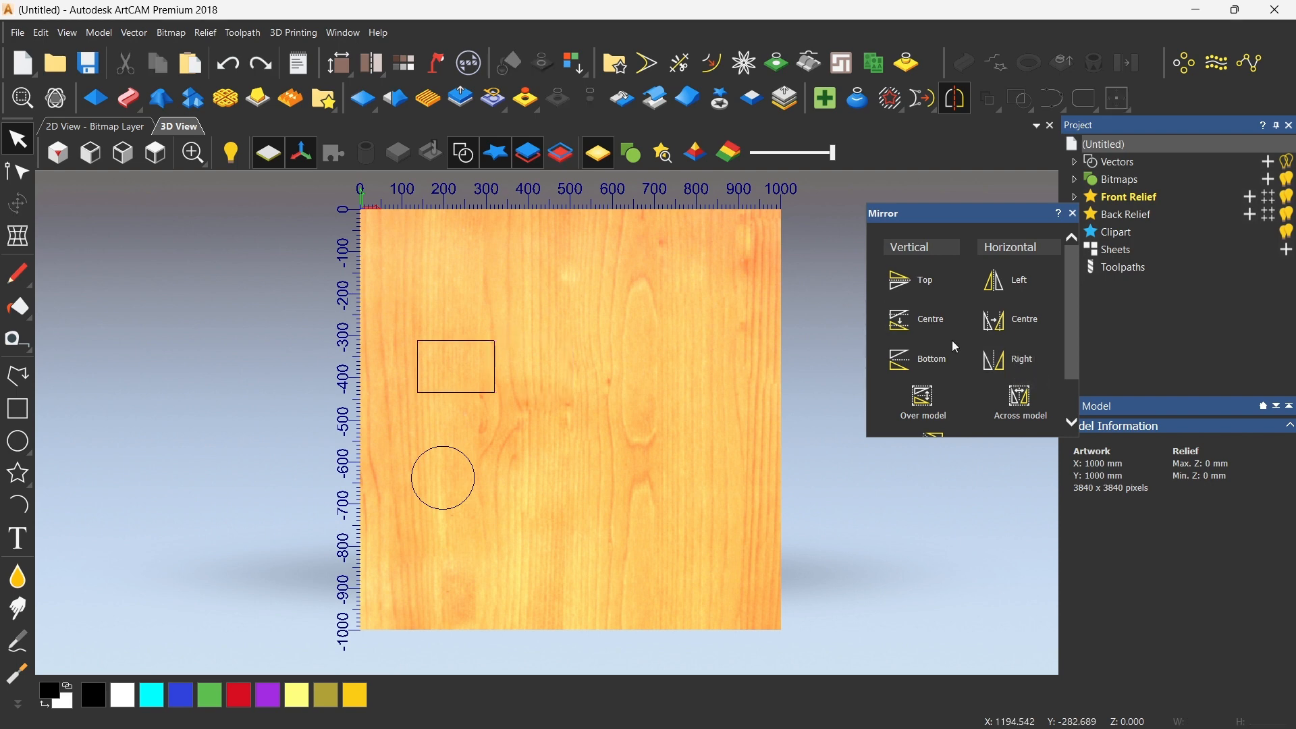
Mirror a copy of the rectangle horizontally with the Across model option
{"action": "left_click_drag", "start_coordinate": [349, 310], "coordinate": [547, 420]}
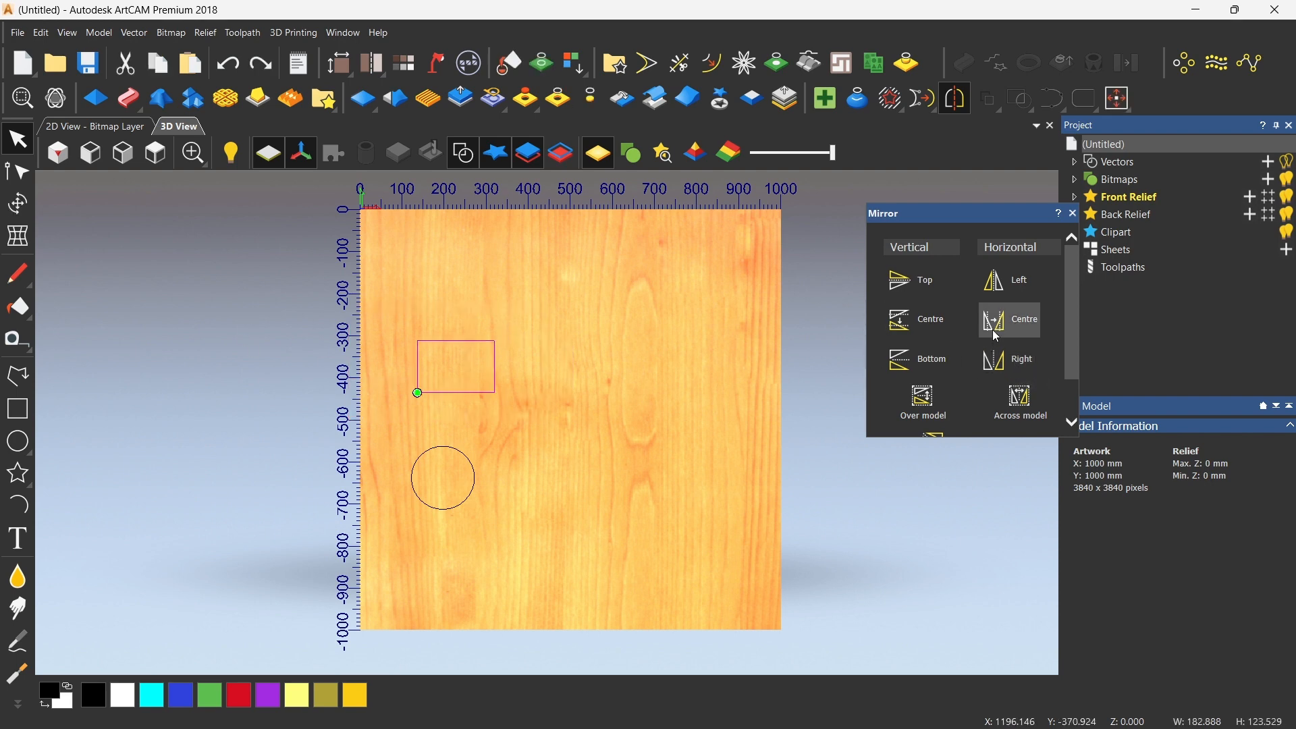
{"action": "left_click", "coordinate": [708, 402]}
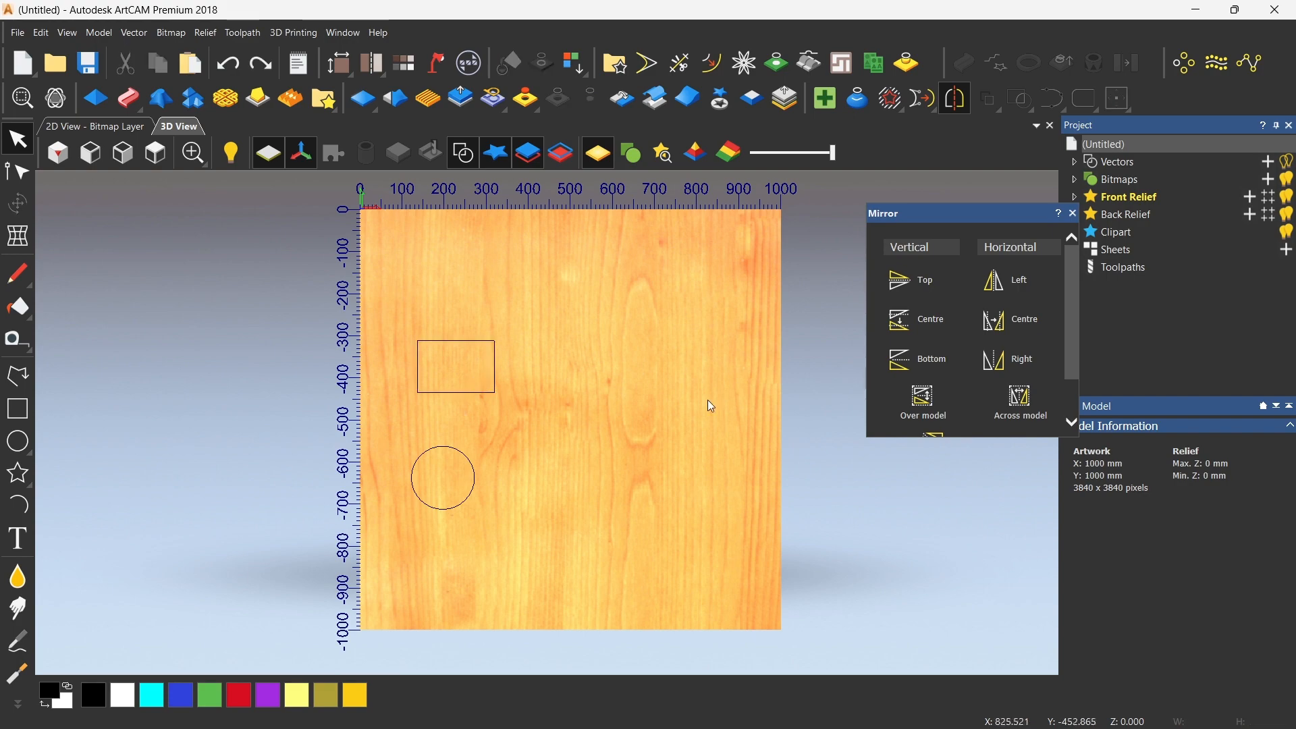
{"action": "scroll", "coordinate": [1005, 417], "scroll_direction": "down", "scroll_amount": 2}
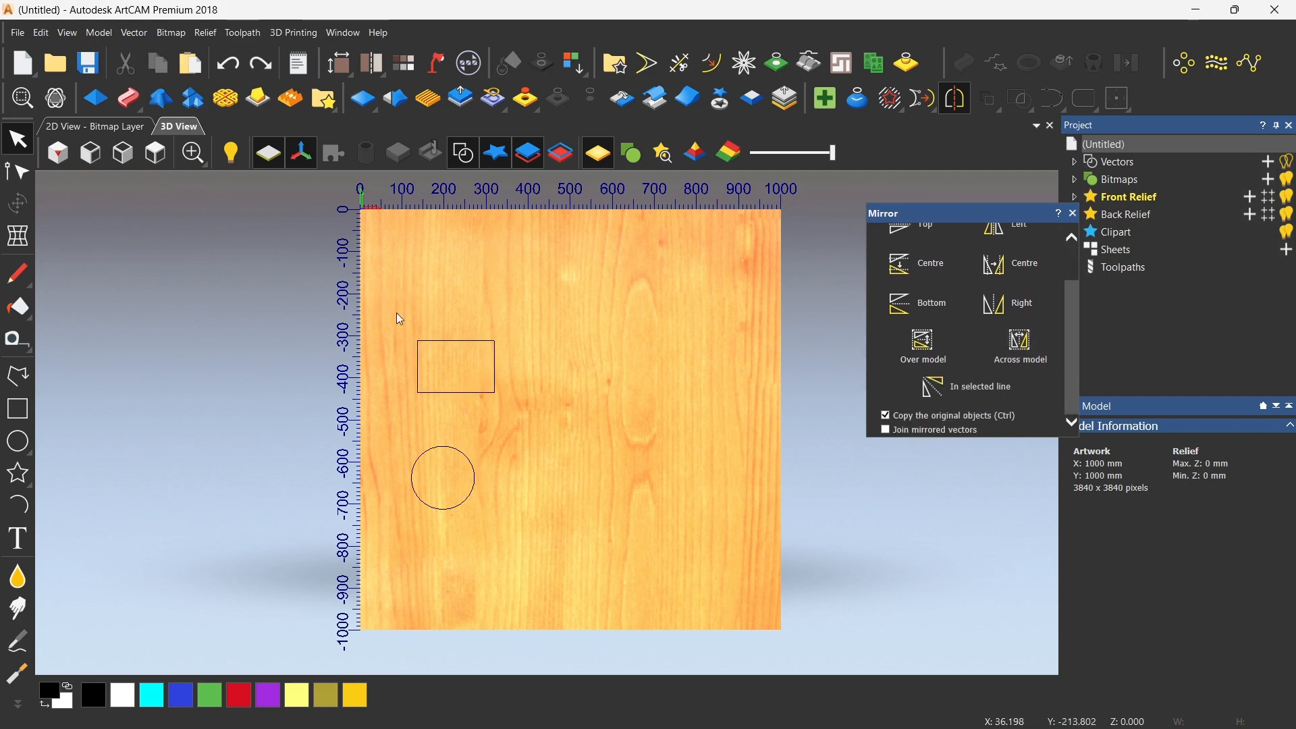
{"action": "left_click_drag", "start_coordinate": [373, 297], "coordinate": [530, 413]}
{"action": "scroll", "coordinate": [439, 384], "scroll_direction": "up", "scroll_amount": 3}
{"action": "scroll", "coordinate": [746, 405], "scroll_direction": "down", "scroll_amount": 3}
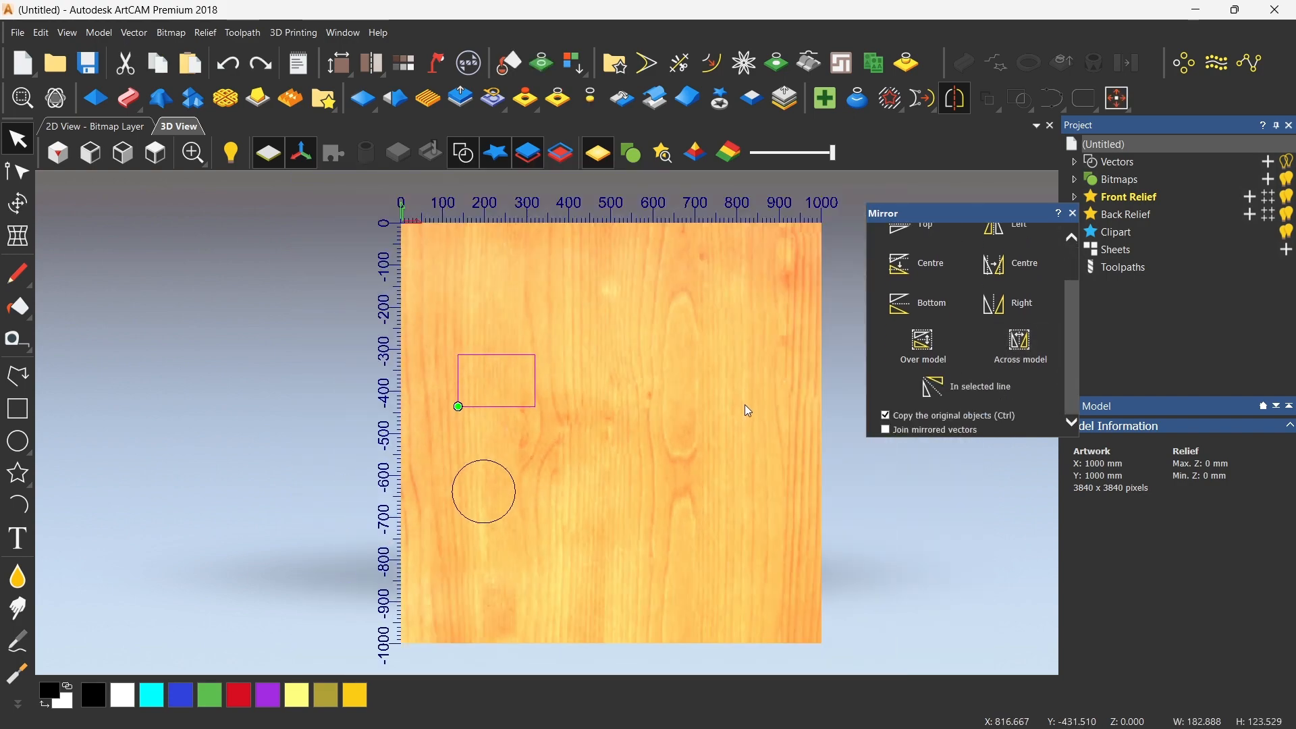
{"action": "scroll", "coordinate": [752, 388], "scroll_direction": "up", "scroll_amount": 1}
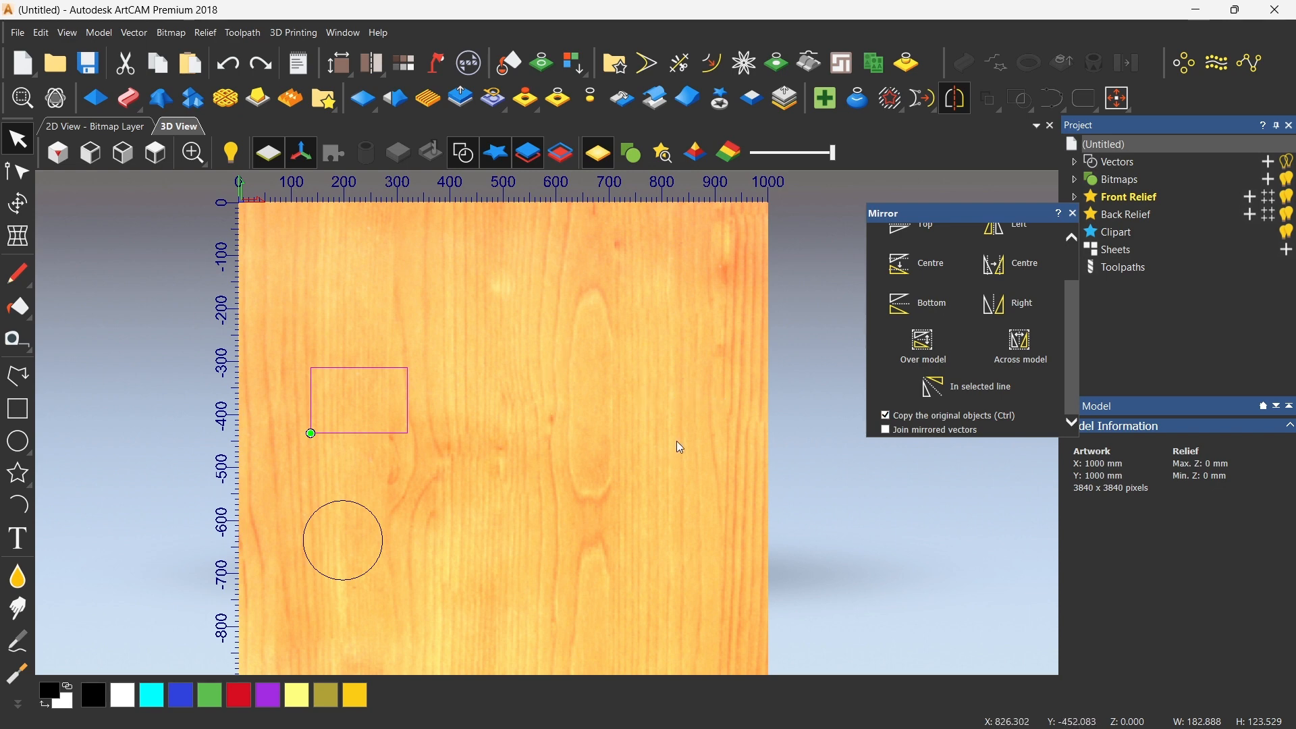
{"action": "left_click", "coordinate": [1020, 345]}
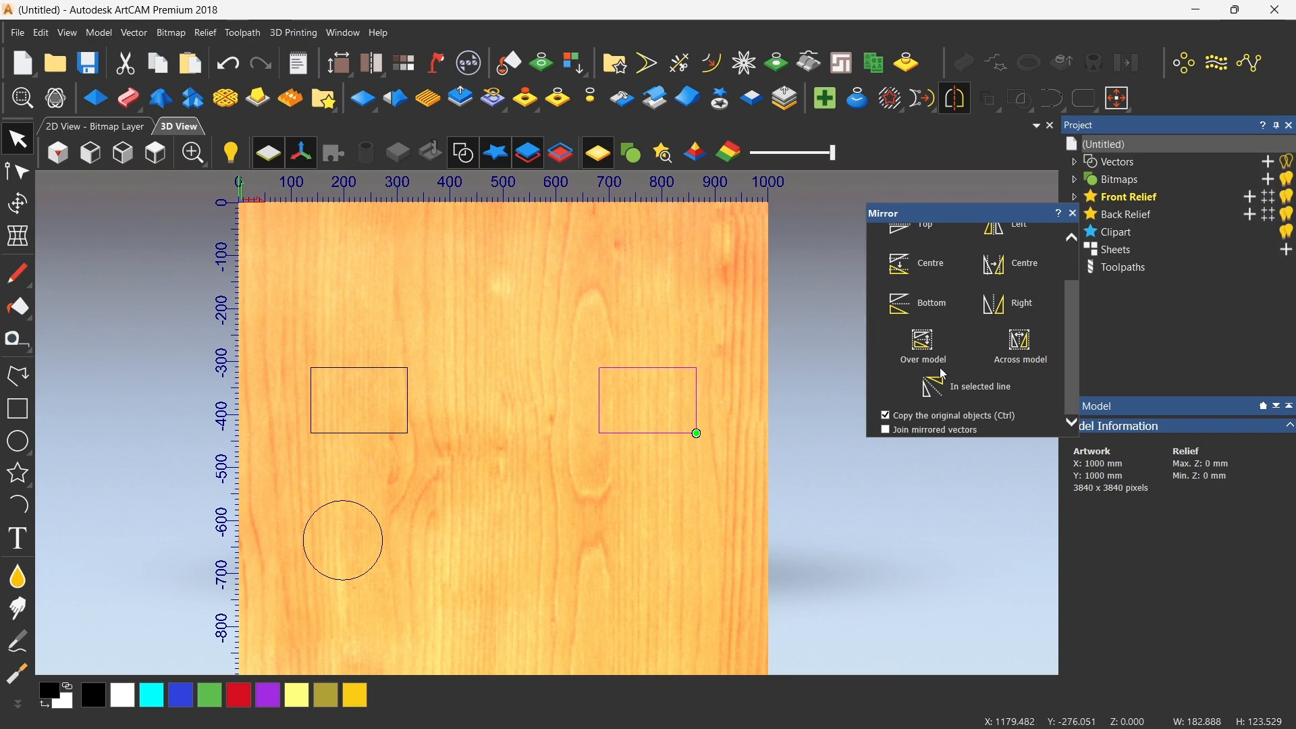
{"action": "scroll", "coordinate": [678, 364], "scroll_direction": "down", "scroll_amount": 2}
{"action": "left_click", "coordinate": [657, 366]}
{"action": "scroll", "coordinate": [650, 415], "scroll_direction": "up", "scroll_amount": 2}
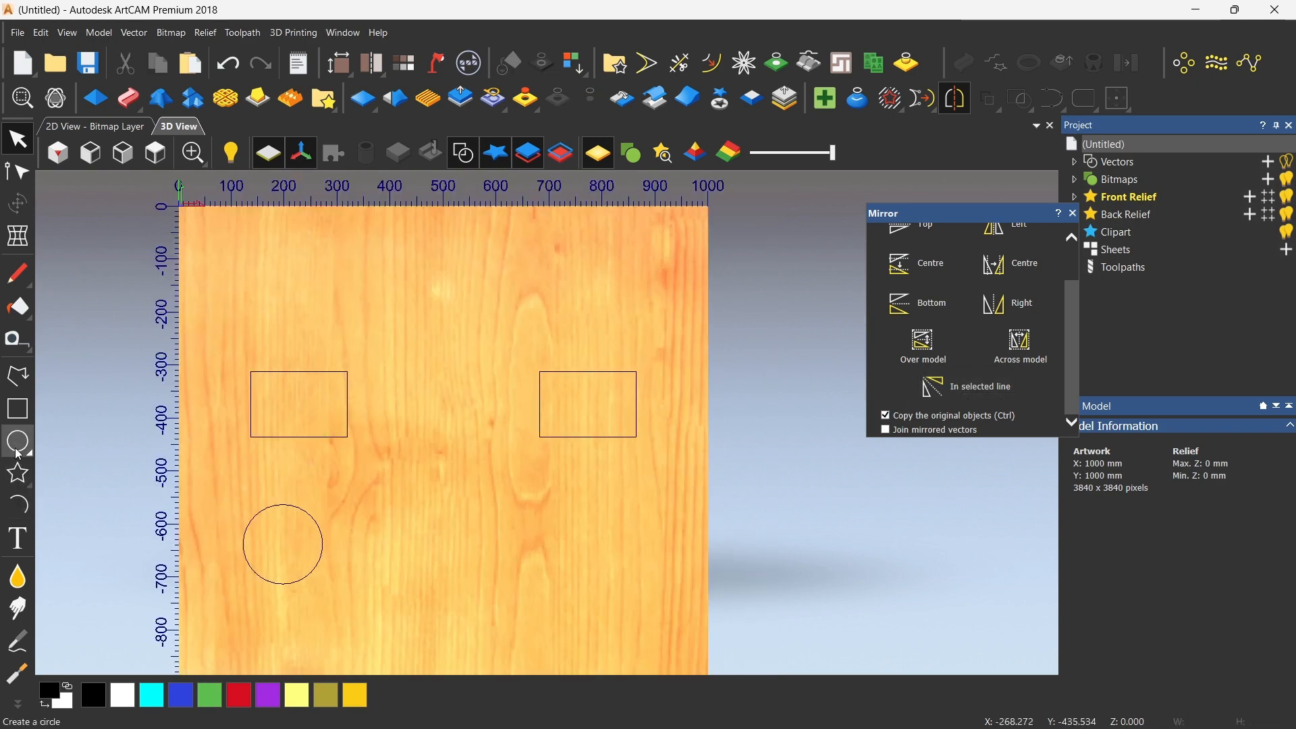
Draw a diagonal straight polyline between the two rectangles, spanning about 289 mm in width and 494 mm in height
{"action": "left_click", "coordinate": [18, 377]}
{"action": "left_click", "coordinate": [310, 265]}
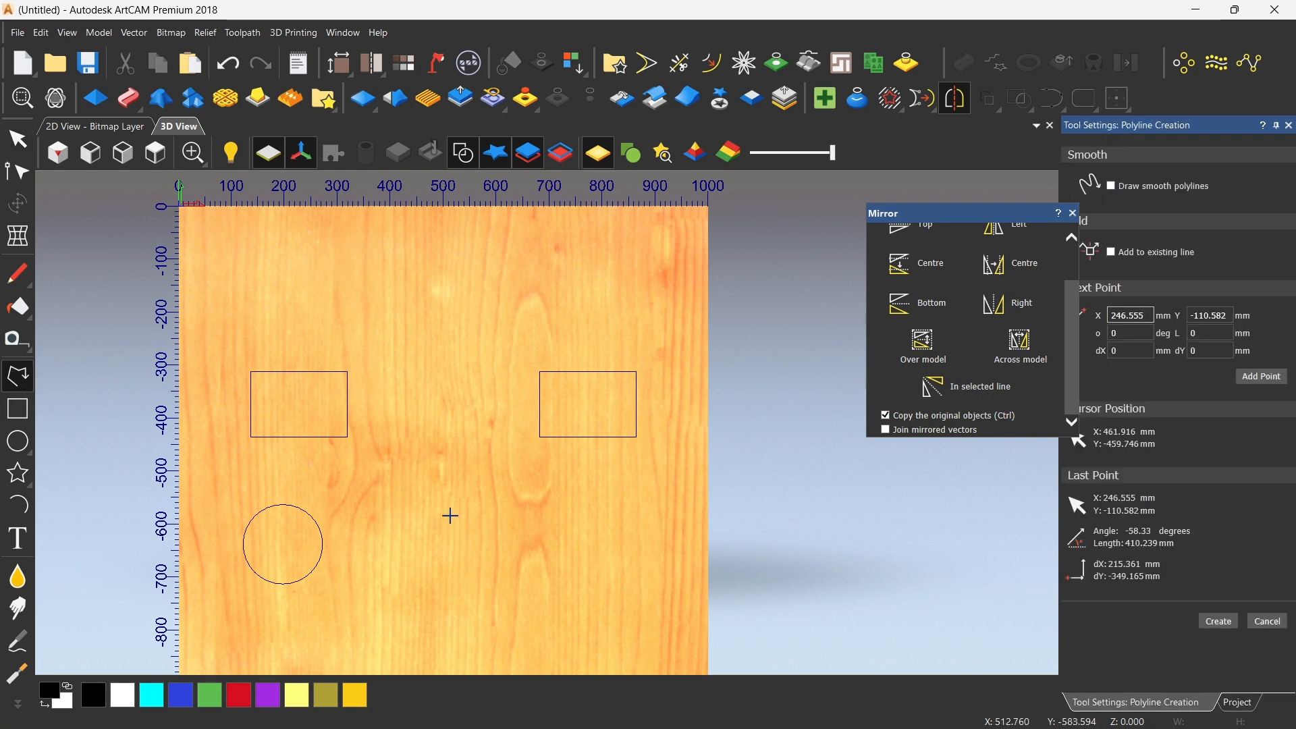
{"action": "left_click", "coordinate": [464, 526]}
{"action": "key", "text": "Escape"}
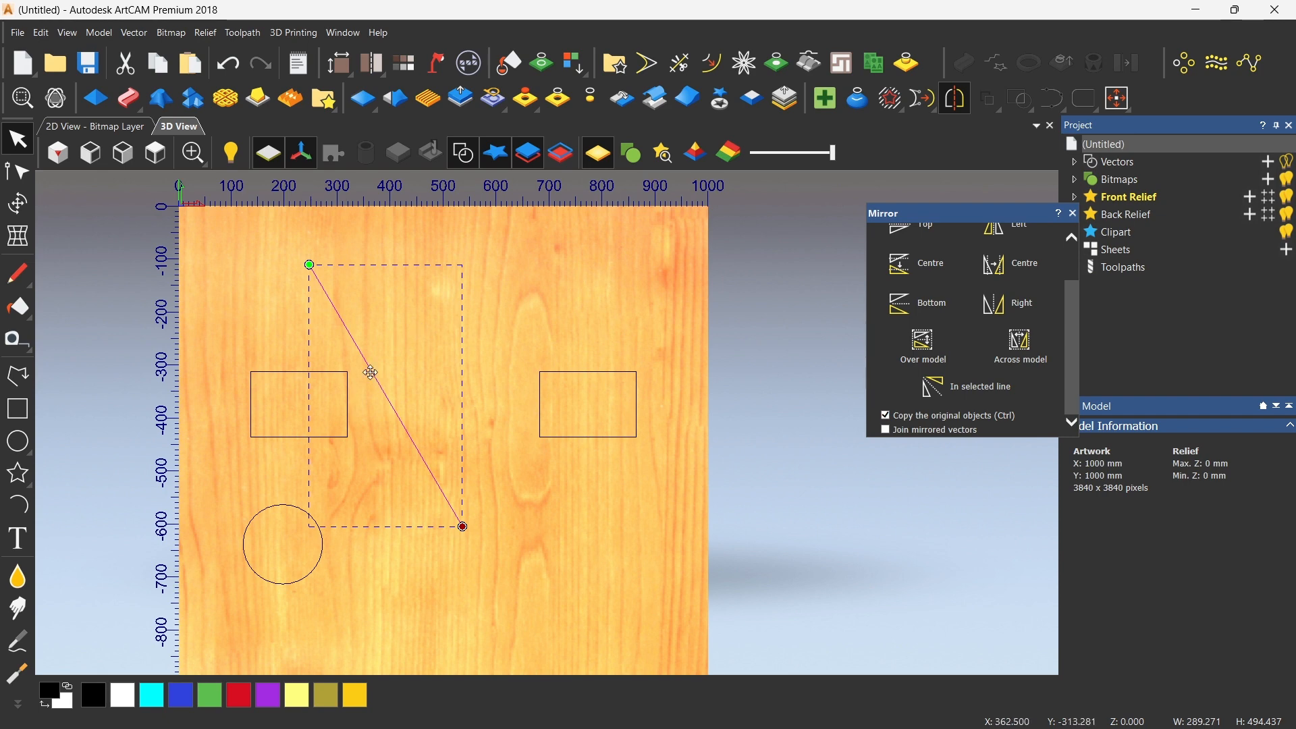
Try the In selected line mirror with only the left rectangle selected, and dismiss the warning
{"action": "left_click", "coordinate": [344, 366]}
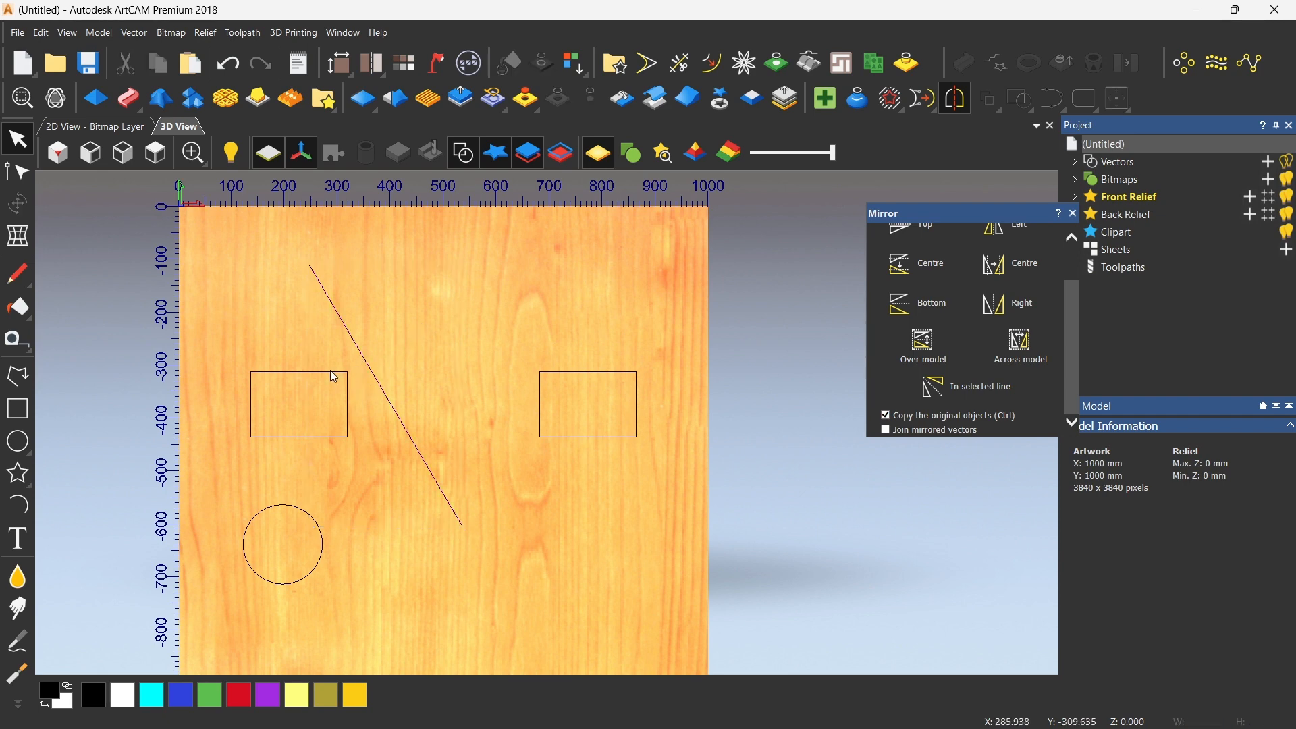
{"action": "left_click", "coordinate": [331, 372]}
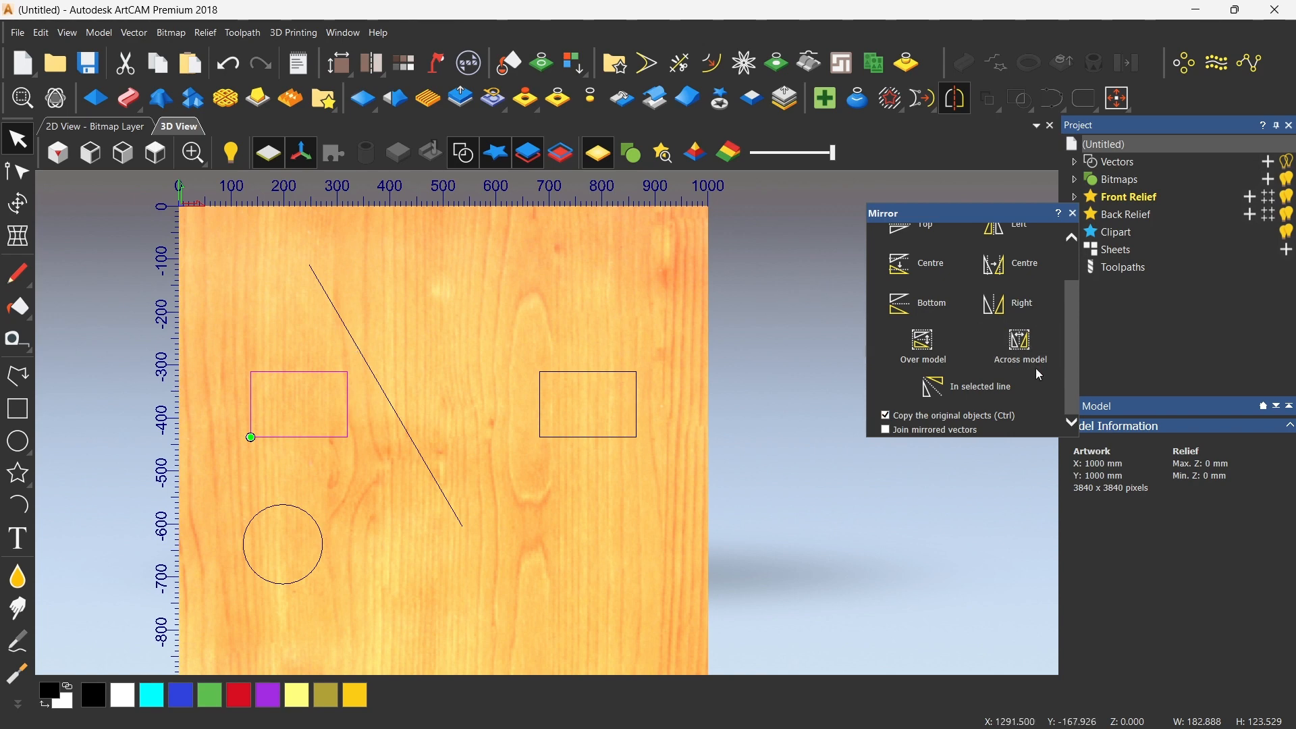
{"action": "left_click", "coordinate": [961, 393]}
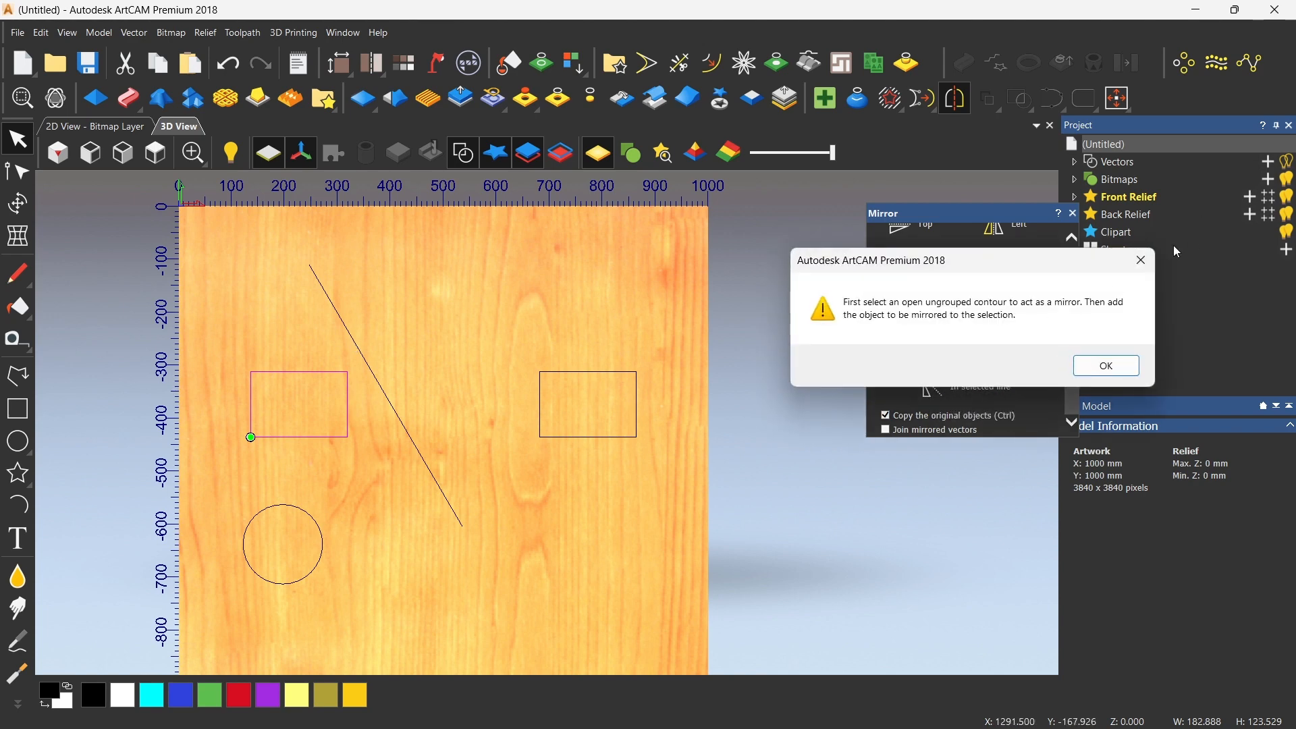
{"action": "left_click", "coordinate": [1141, 260]}
Try mirroring a copy of the left rectangle in the diagonal line, and undo the copy while keeping the line
{"action": "left_click_drag", "start_coordinate": [296, 249], "coordinate": [526, 577]}
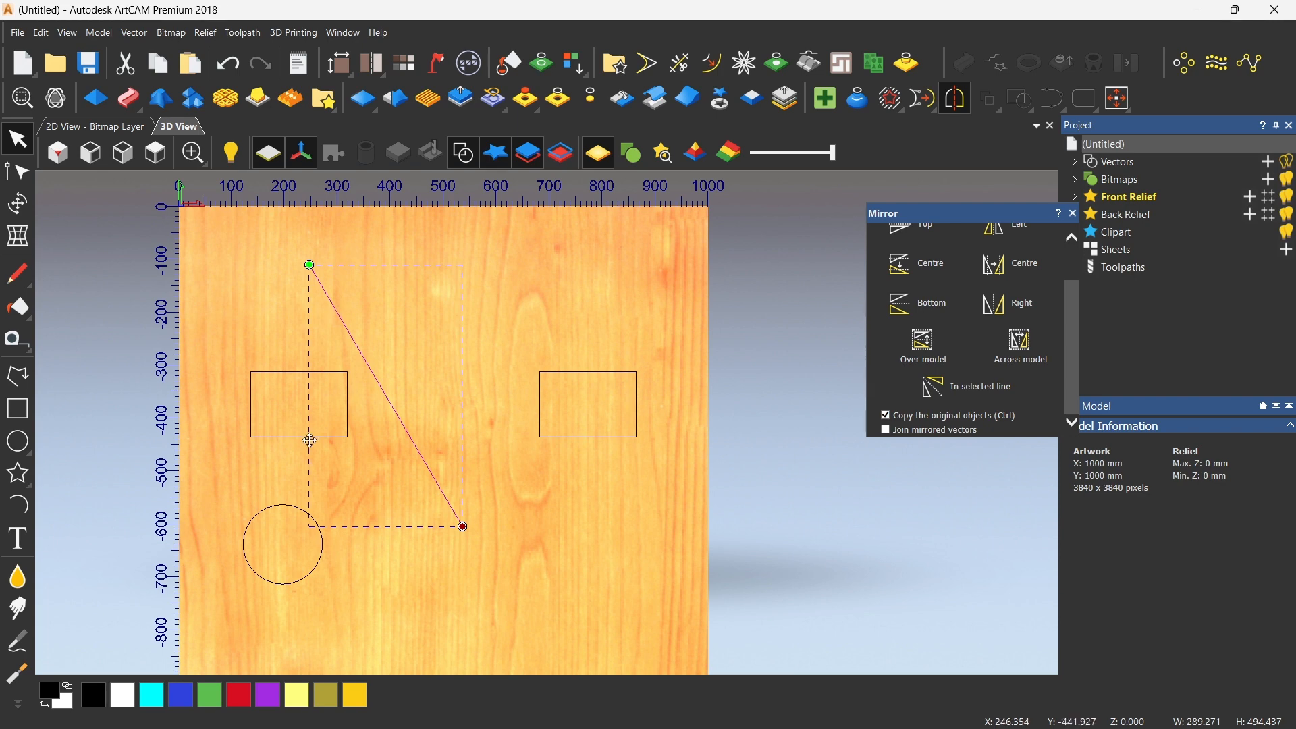
{"action": "left_click", "coordinate": [299, 373], "text": "shift"}
{"action": "left_click", "coordinate": [955, 389]}
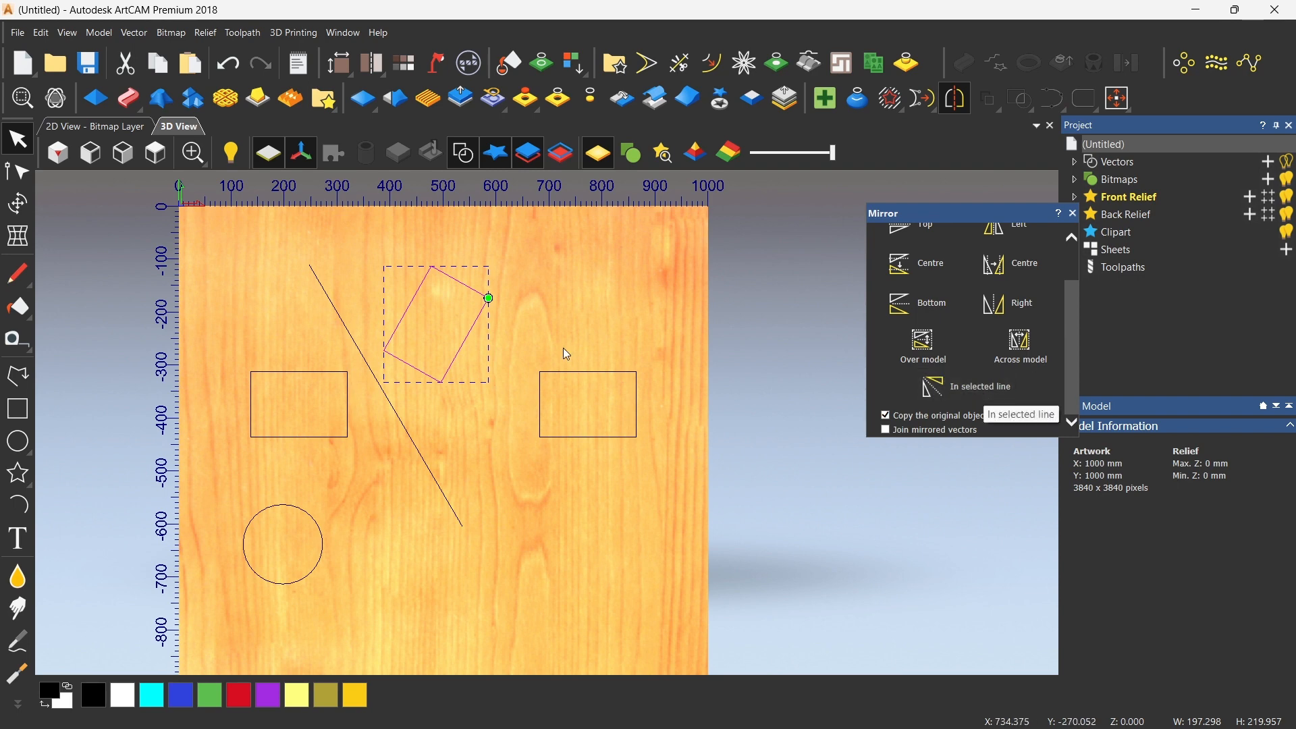
{"action": "left_click", "coordinate": [610, 305]}
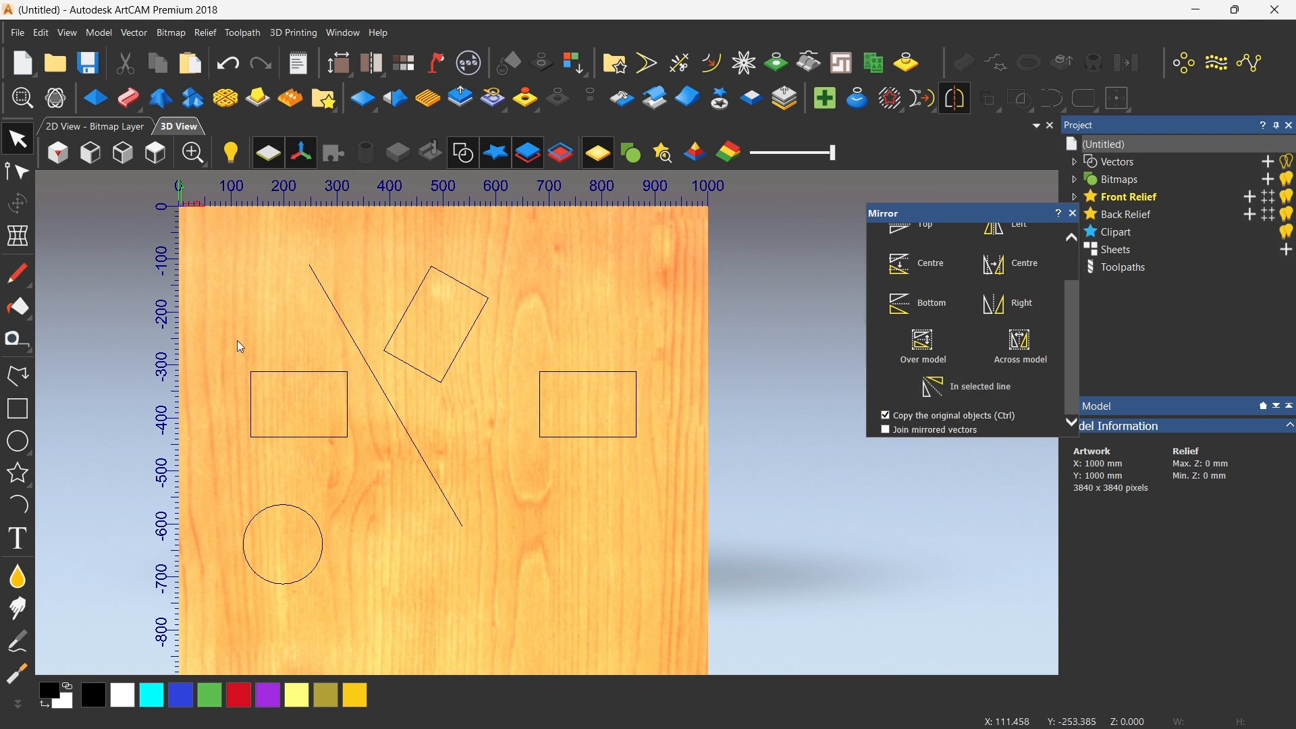
{"action": "left_click_drag", "start_coordinate": [237, 340], "coordinate": [418, 516]}
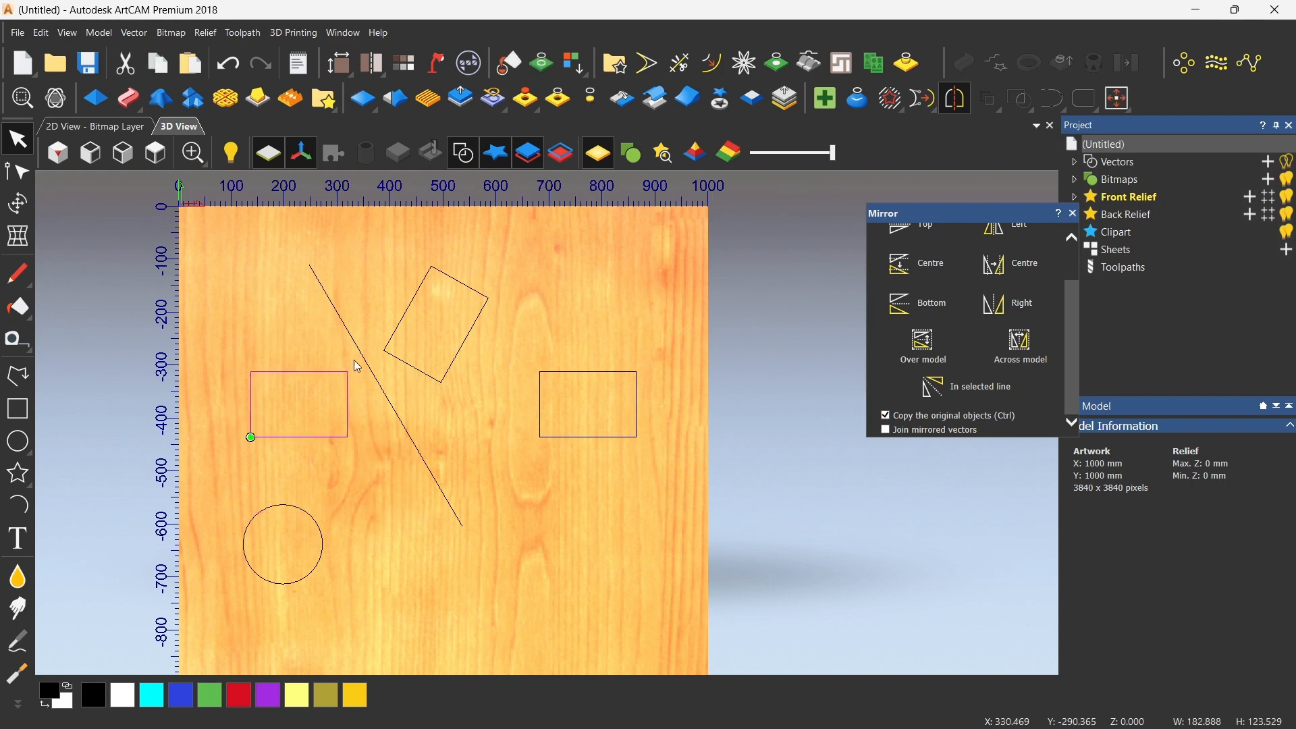
{"action": "key", "text": "ctrl+z"}
{"action": "key", "text": "ctrl+z"}
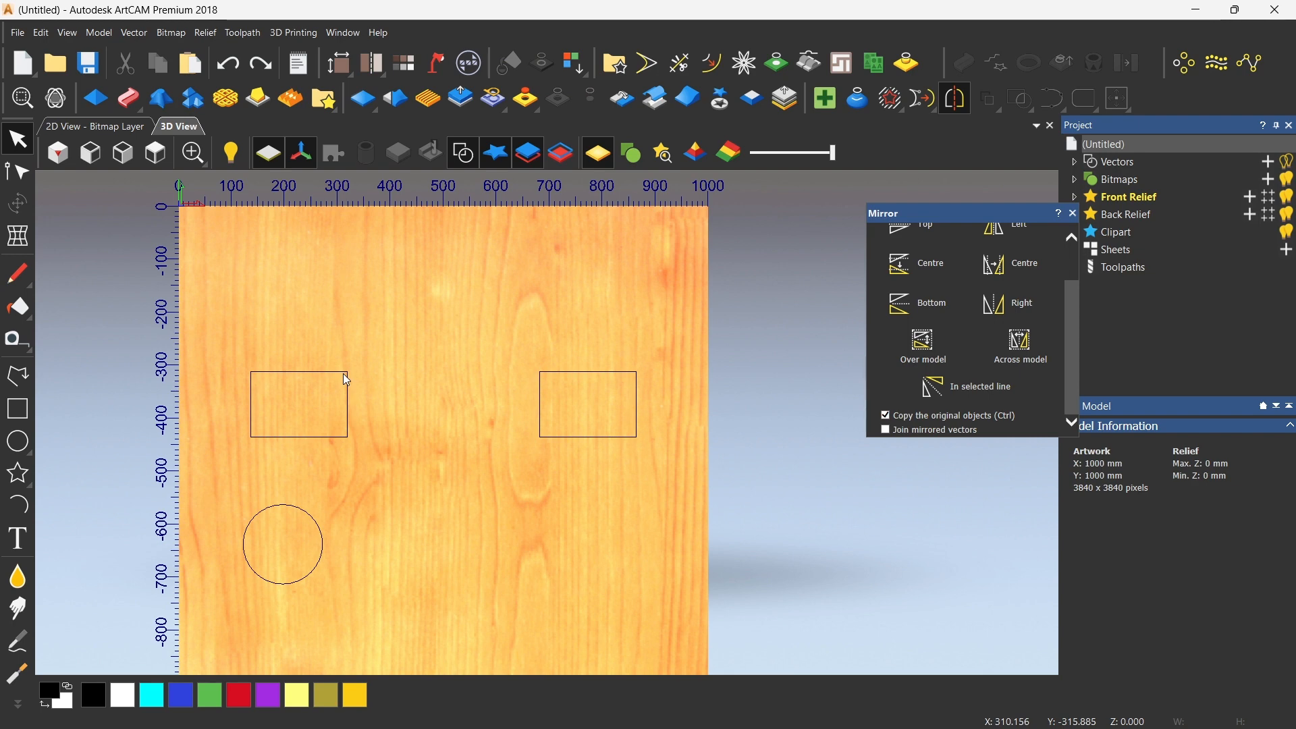
{"action": "key", "text": "ctrl+y"}
Turn off copying of the original objects for the mirror operation
{"action": "left_click", "coordinate": [332, 369]}
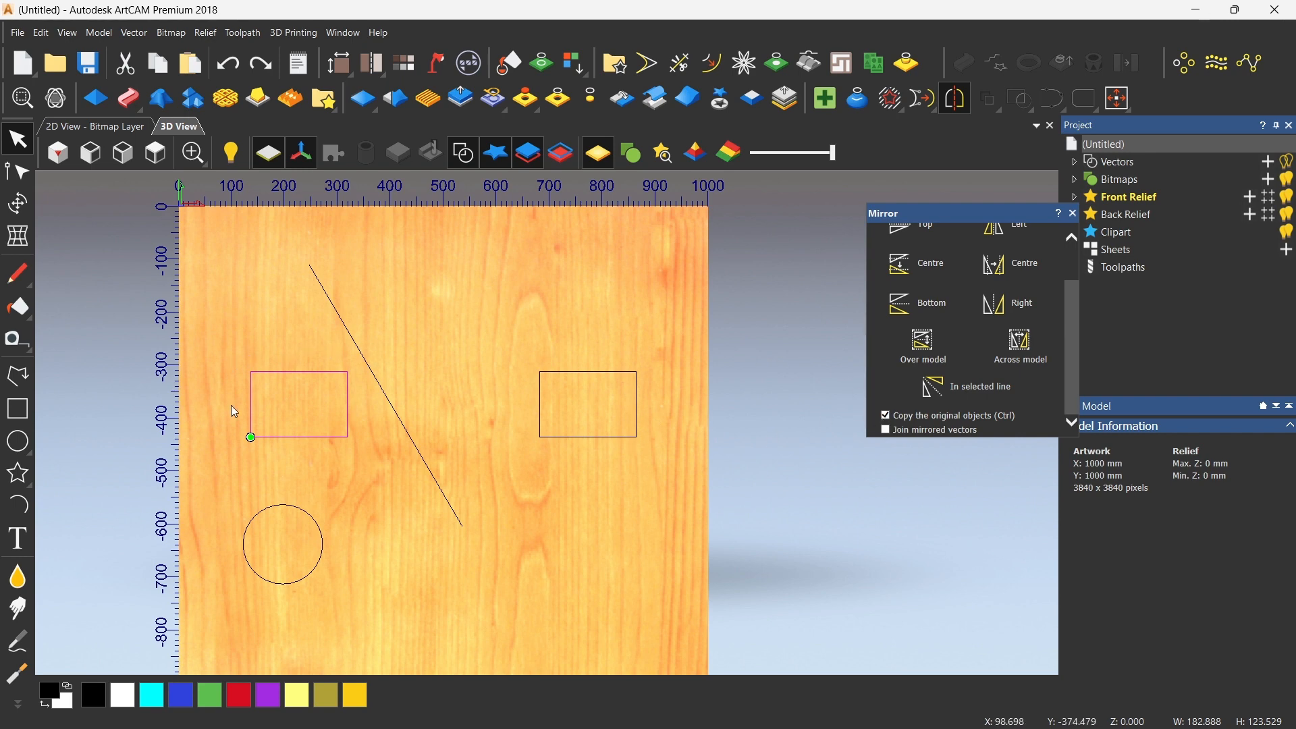
{"action": "left_click", "coordinate": [886, 416]}
Try mirroring the left rectangle itself in the diagonal line without a copy, and undo the mirror
{"action": "left_click", "coordinate": [372, 371]}
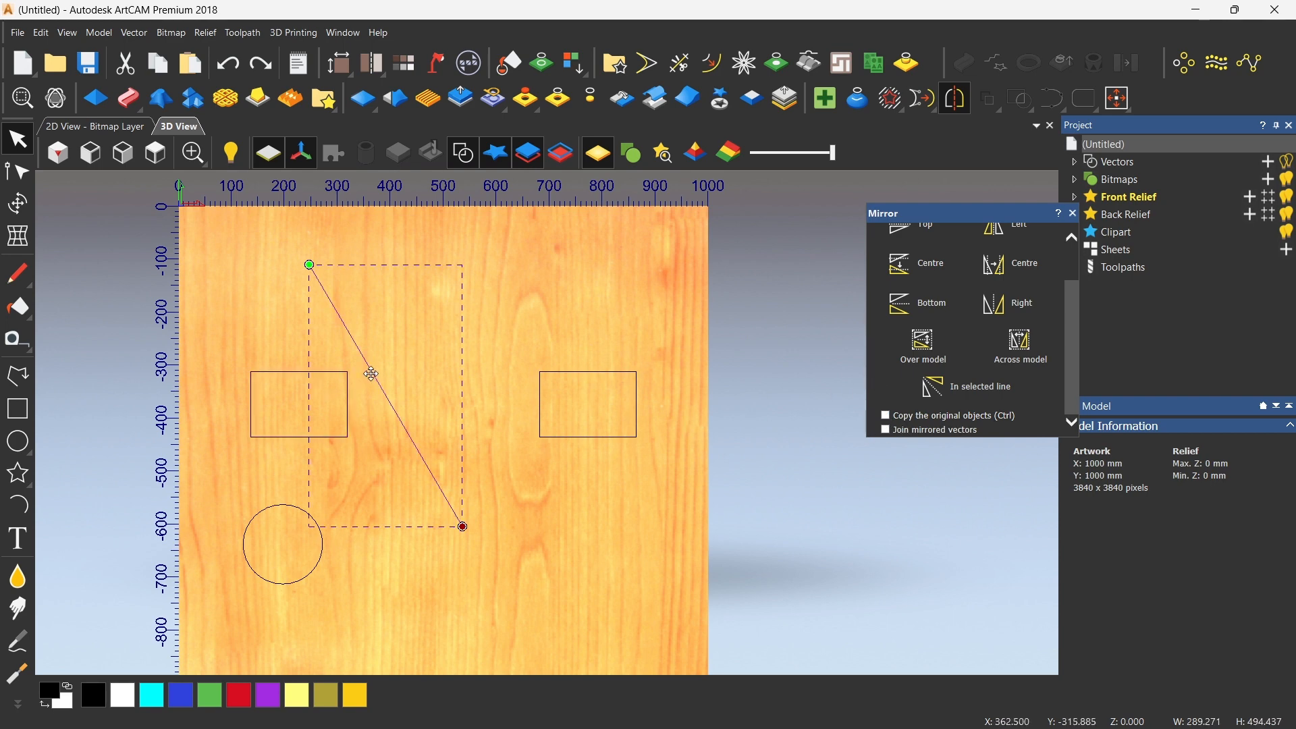
{"action": "left_click", "coordinate": [302, 372], "text": "shift"}
{"action": "left_click", "coordinate": [950, 398]}
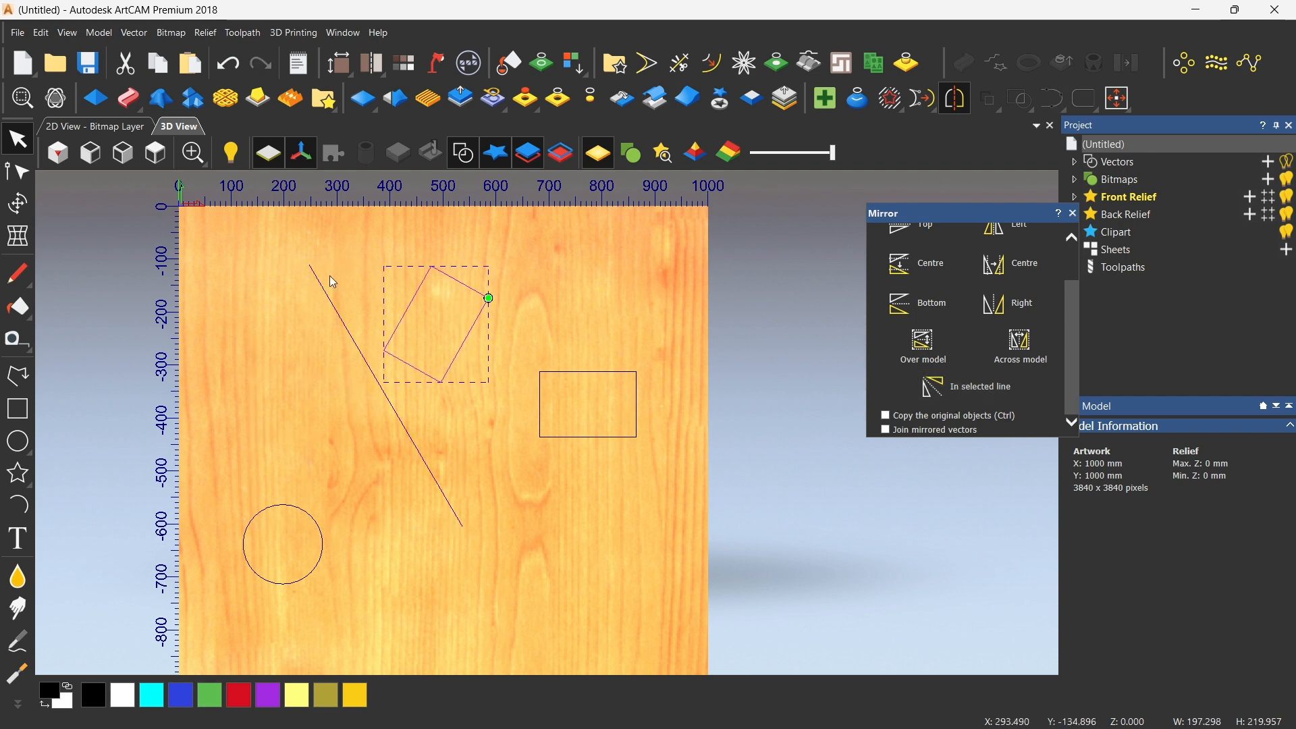
{"action": "key", "text": "ctrl+z"}
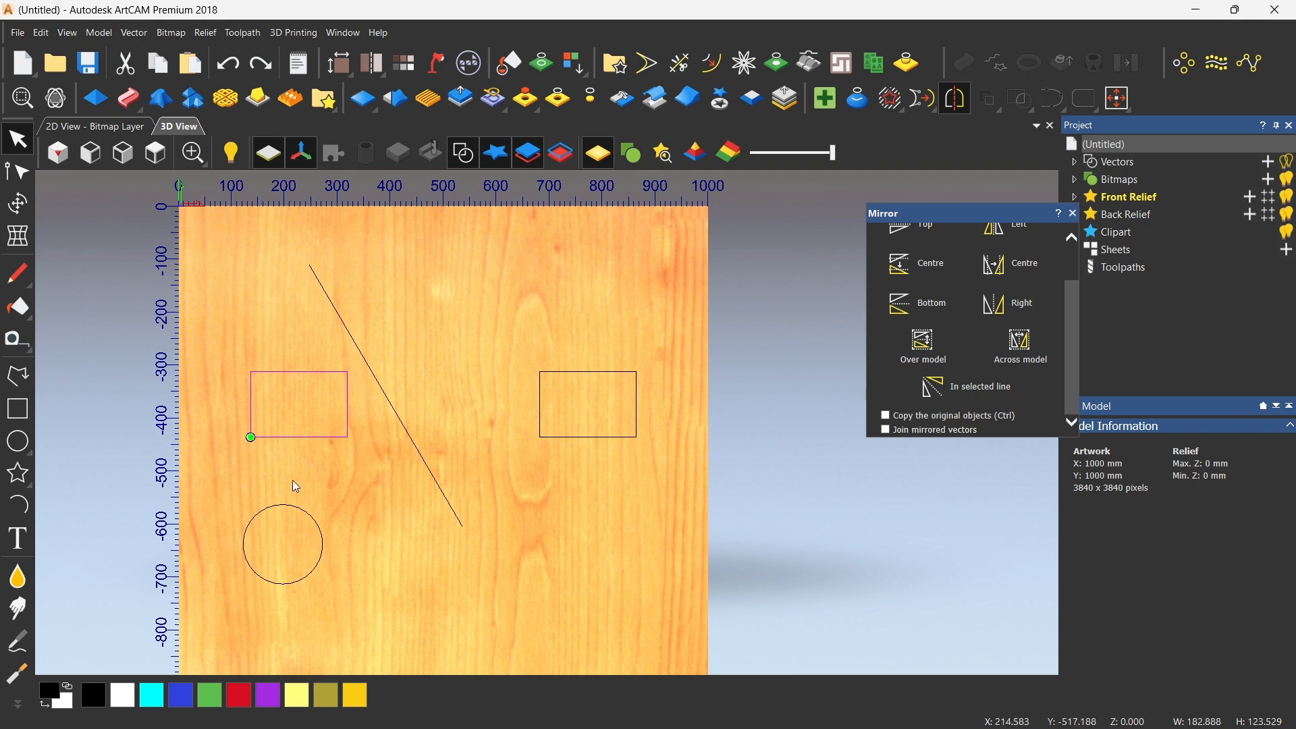
{"action": "scroll", "coordinate": [532, 451], "scroll_direction": "down", "scroll_amount": 2}
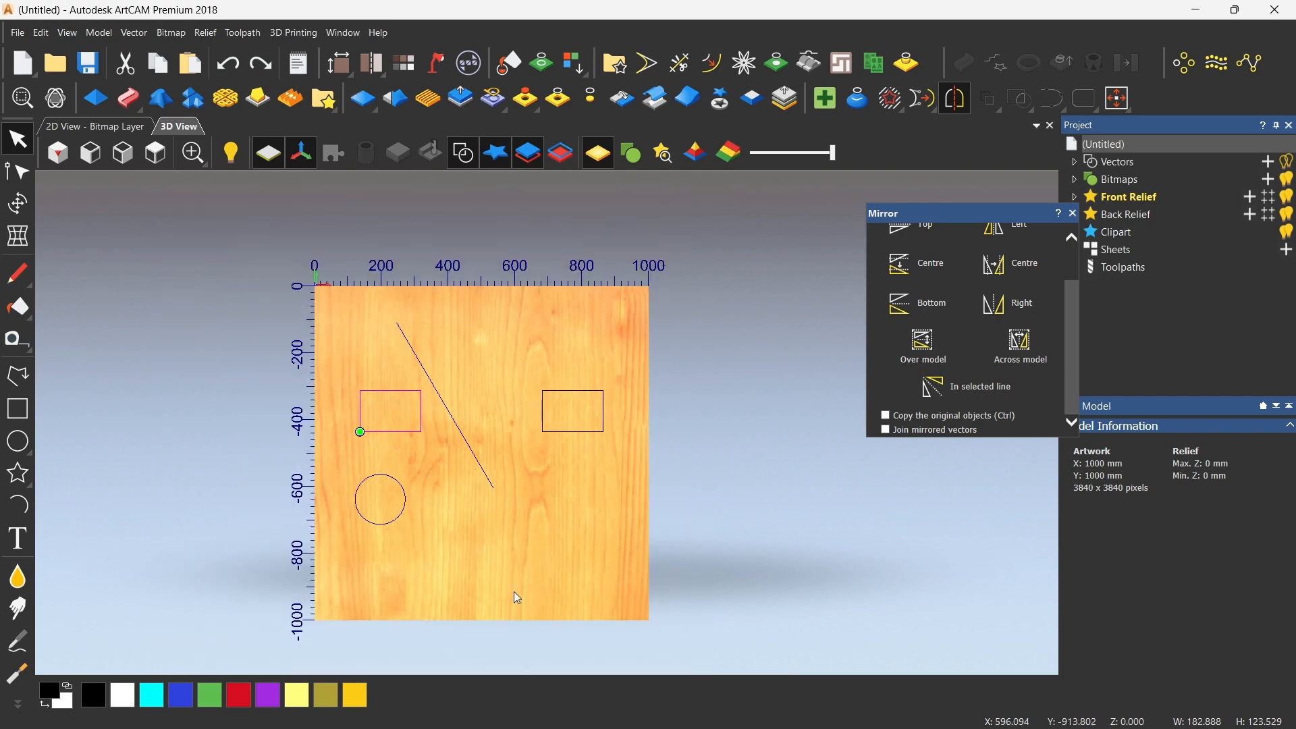
{"action": "scroll", "coordinate": [515, 598], "scroll_direction": "up", "scroll_amount": 2}
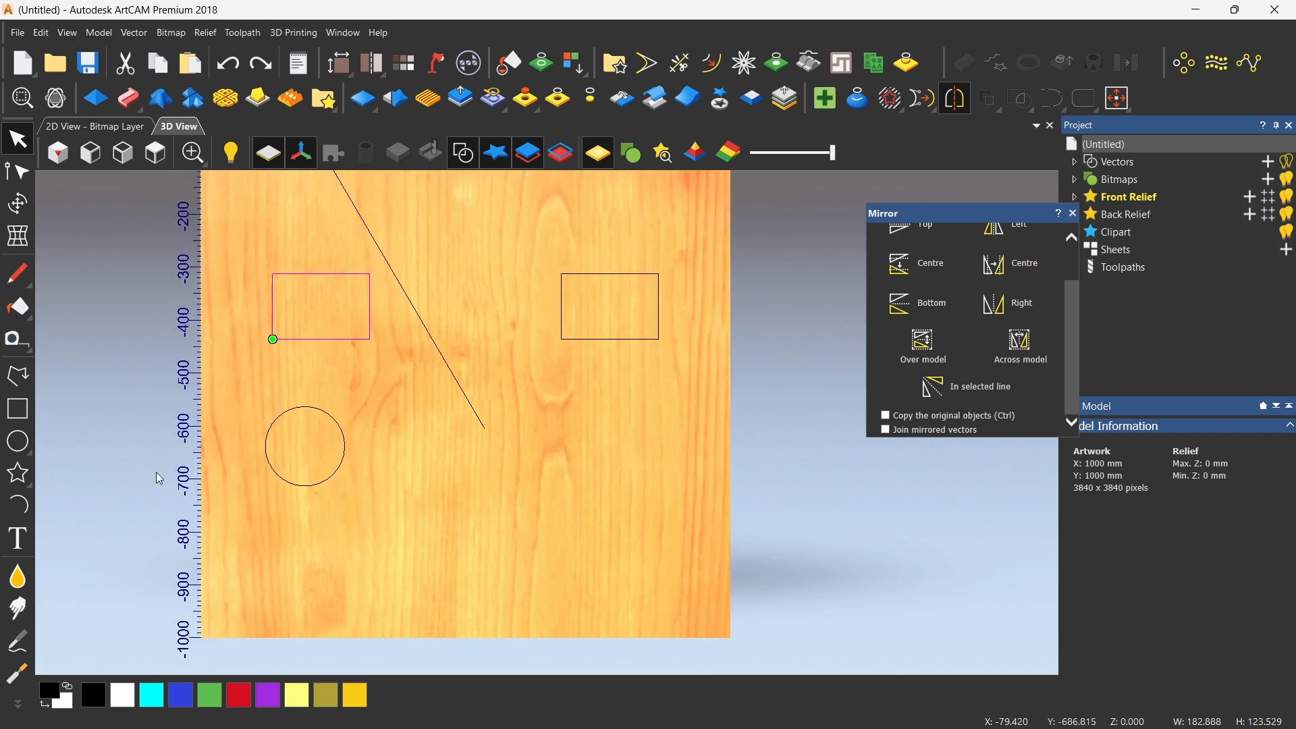
Draw a three-sided polyline about 108 × 108 mm, open on its right side, below and to the right of the circle
{"action": "left_click", "coordinate": [18, 376]}
{"action": "left_click", "coordinate": [421, 481]}
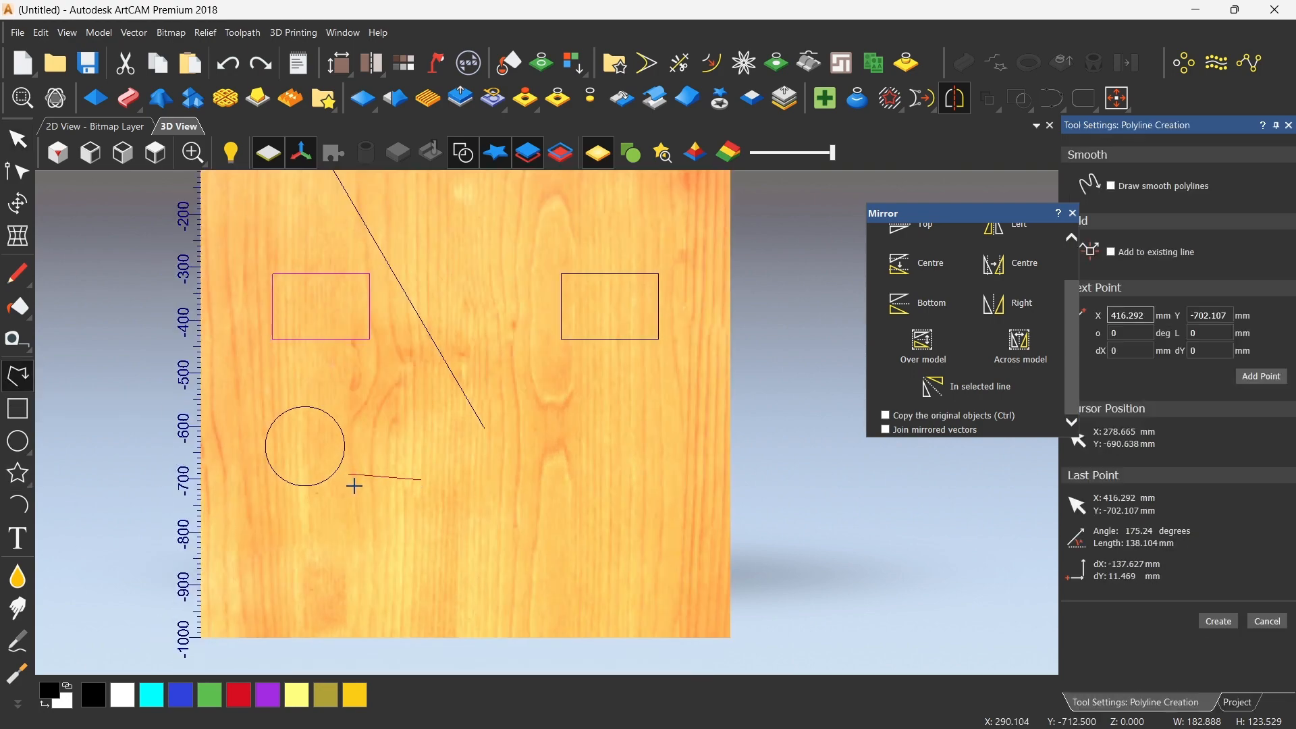
{"action": "left_click", "coordinate": [364, 481]}
{"action": "left_click", "coordinate": [364, 538]}
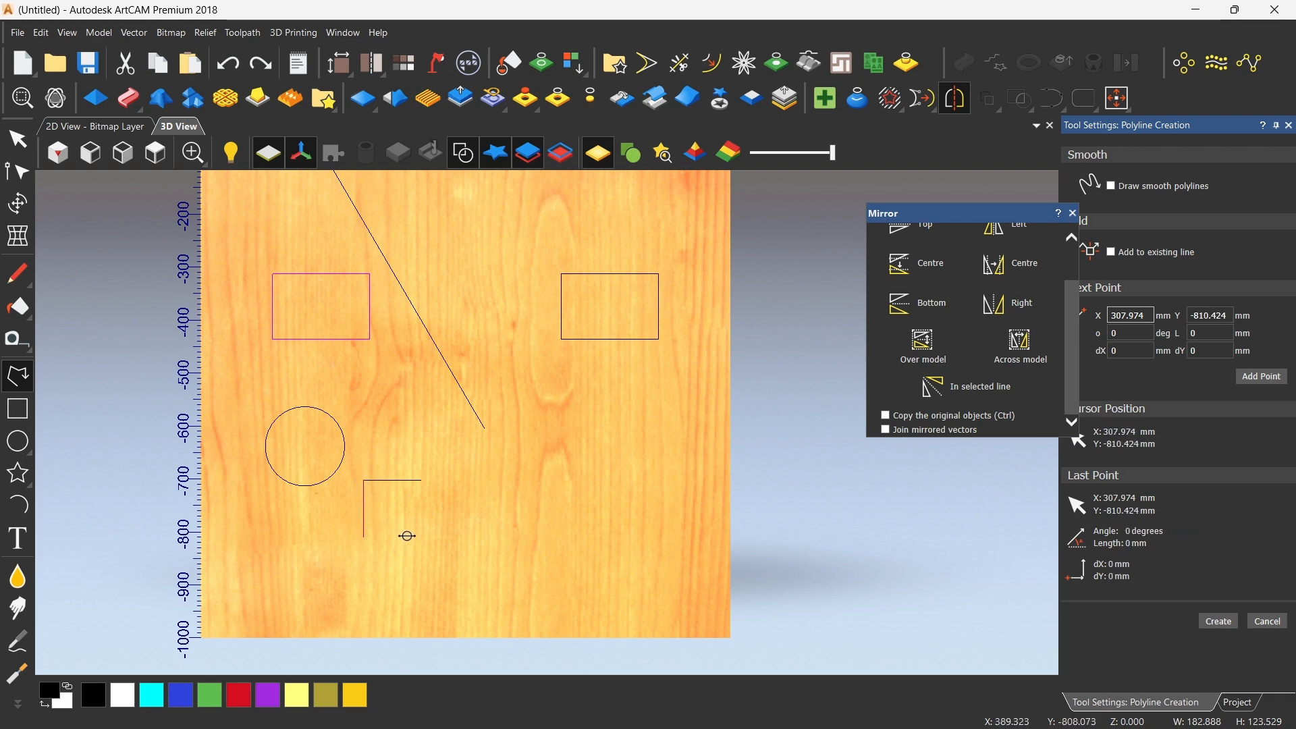
{"action": "left_click", "coordinate": [421, 538]}
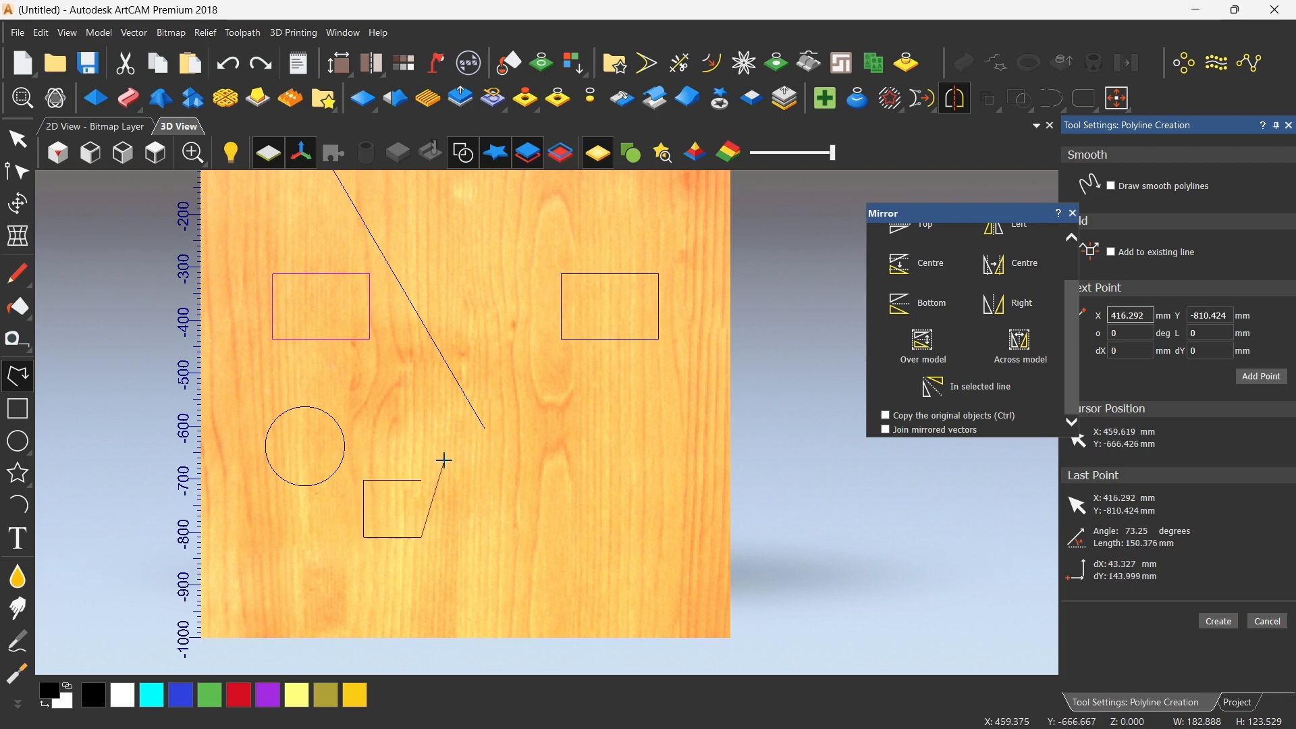
{"action": "right_click", "coordinate": [444, 461]}
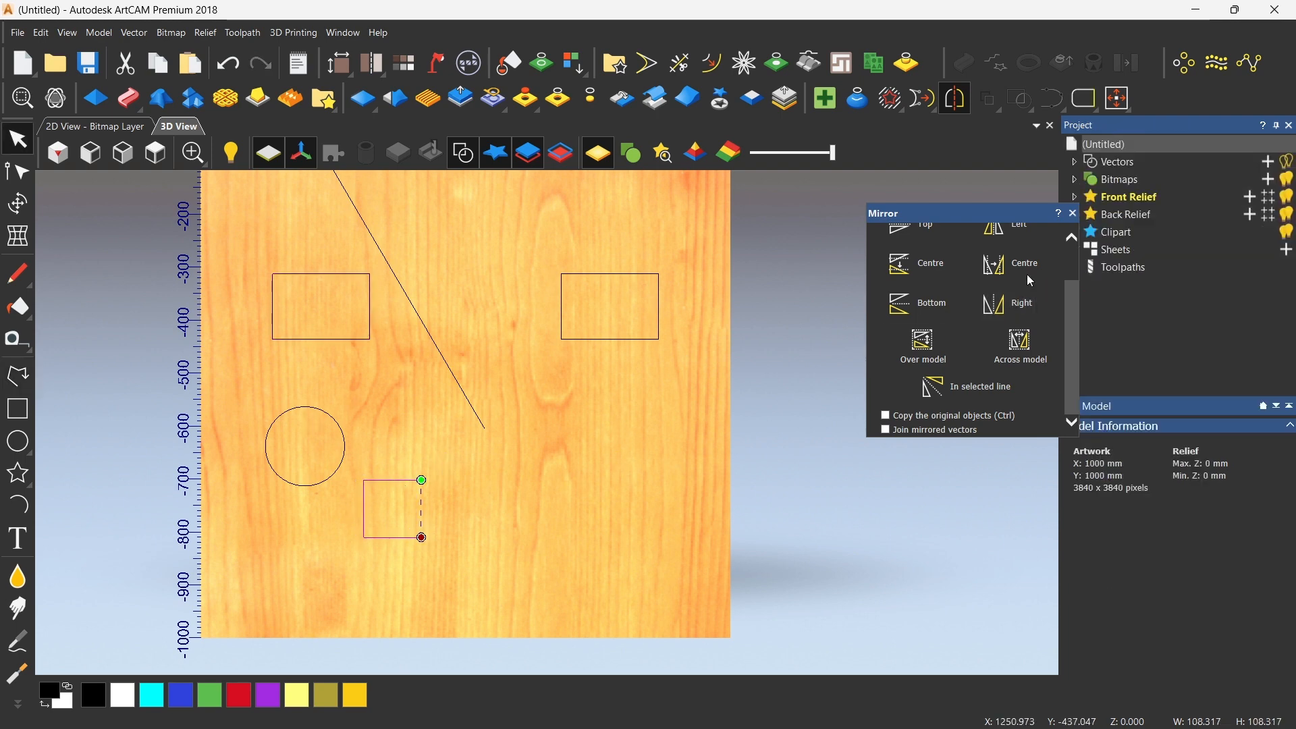
Mirror the three-sided polyline horizontally to its right without keeping the original
{"action": "scroll", "coordinate": [939, 293], "scroll_direction": "up", "scroll_amount": 1}
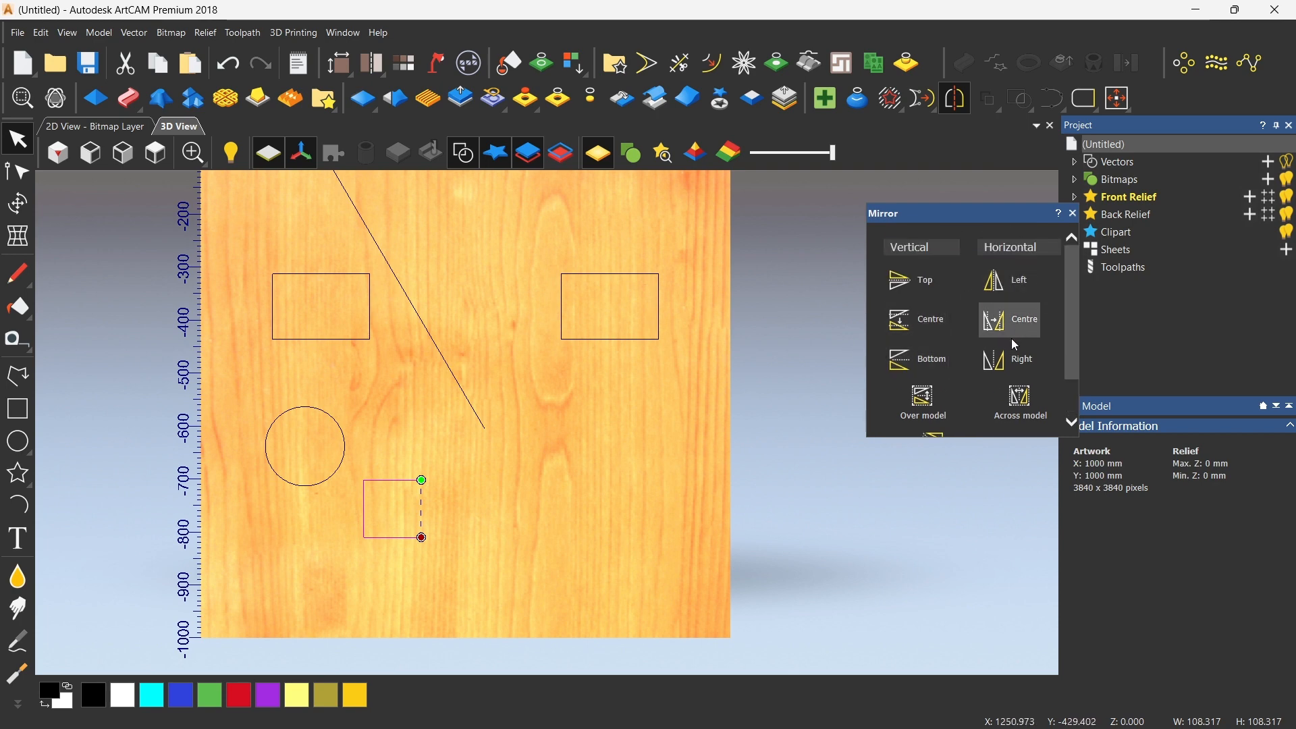
{"action": "left_click", "coordinate": [1013, 372]}
Enable copying of the original objects and mirror a copy of the three-sided polyline to its left, leaving nothing selected
{"action": "scroll", "coordinate": [945, 378], "scroll_direction": "down", "scroll_amount": 1}
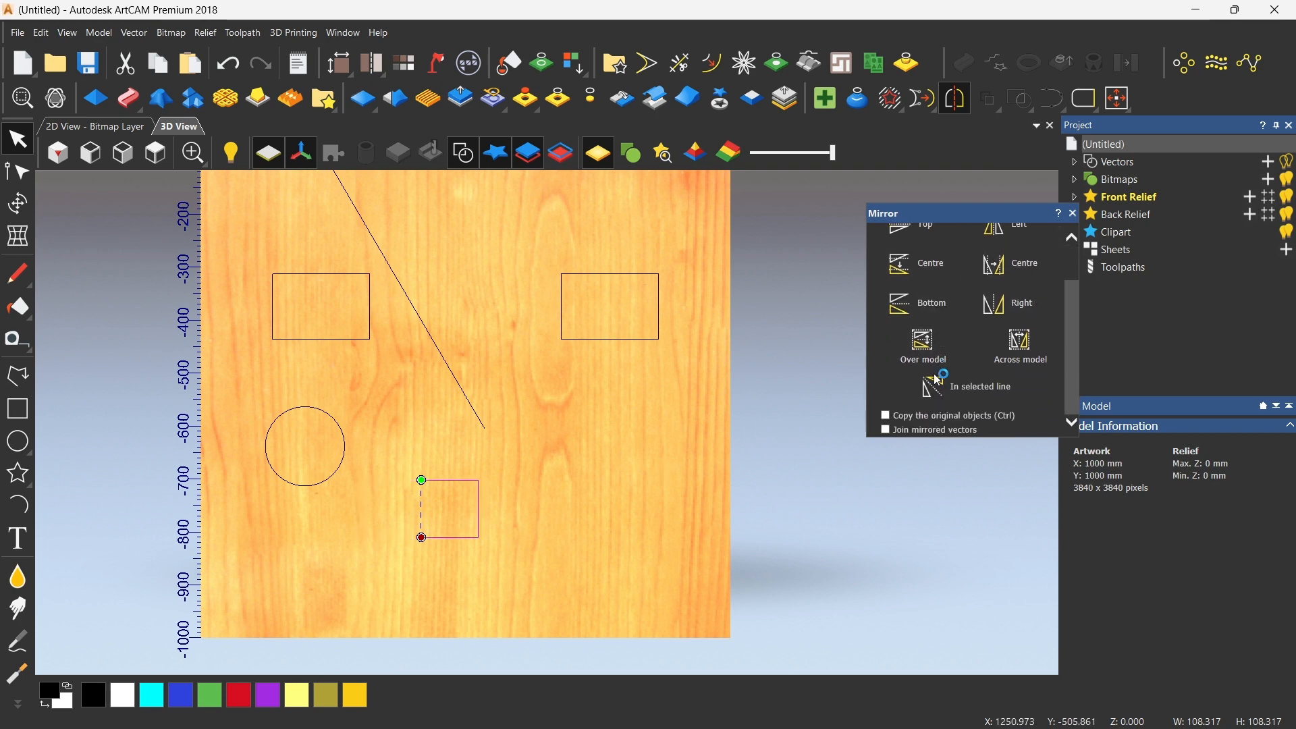
{"action": "scroll", "coordinate": [1003, 298], "scroll_direction": "up", "scroll_amount": 1}
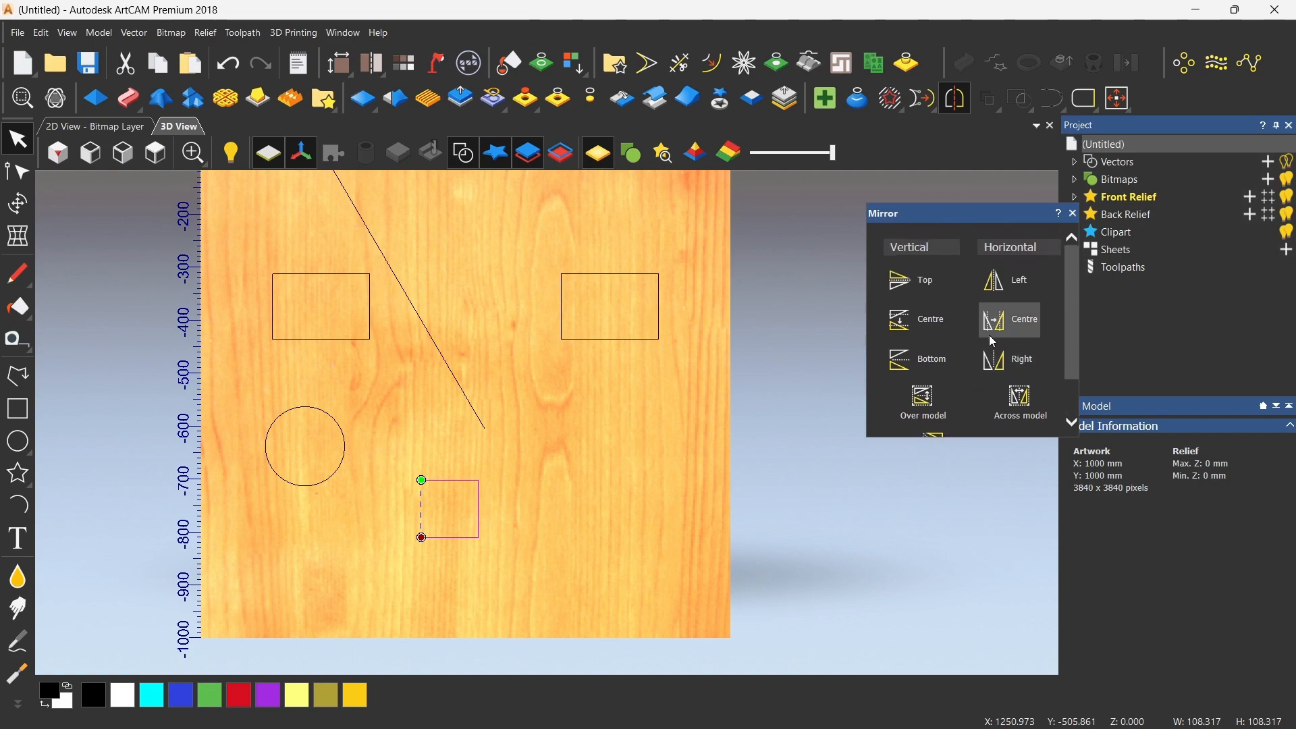
{"action": "left_click", "coordinate": [1006, 296]}
{"action": "scroll", "coordinate": [450, 512], "scroll_direction": "up", "scroll_amount": 2}
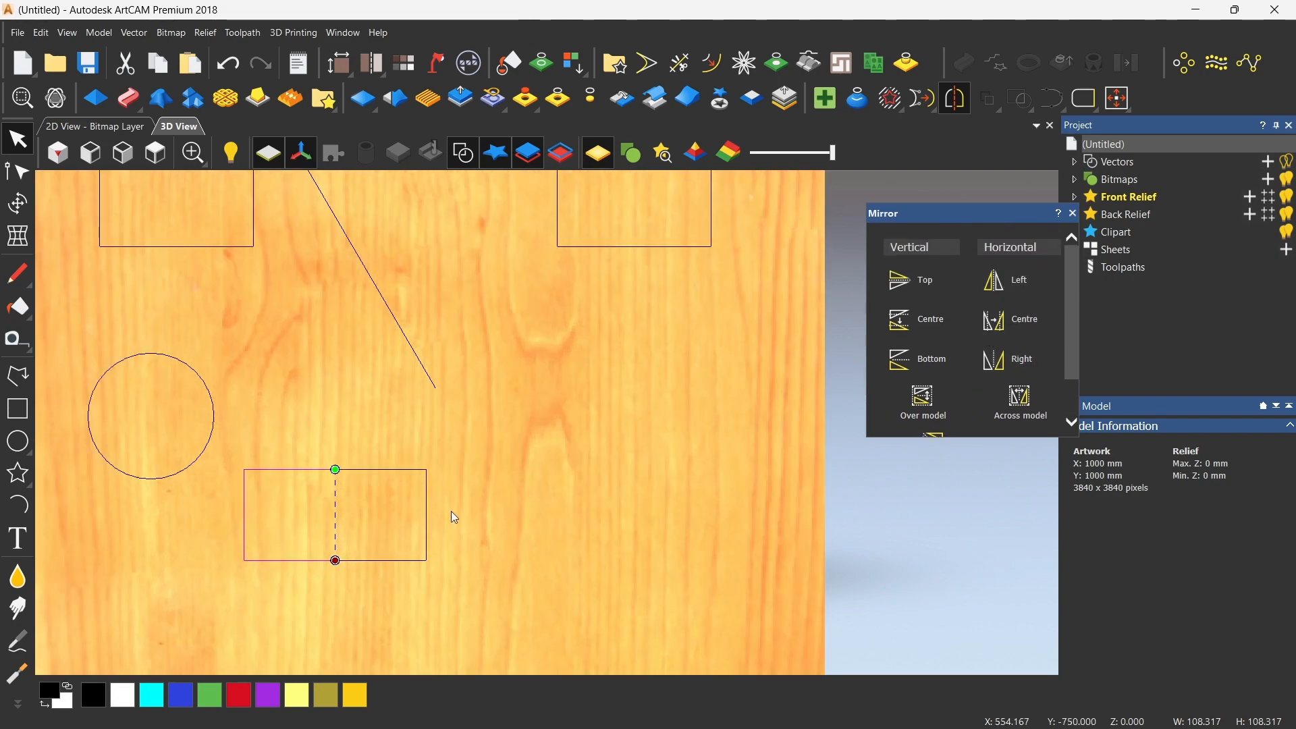
{"action": "scroll", "coordinate": [558, 479], "scroll_direction": "down", "scroll_amount": 2}
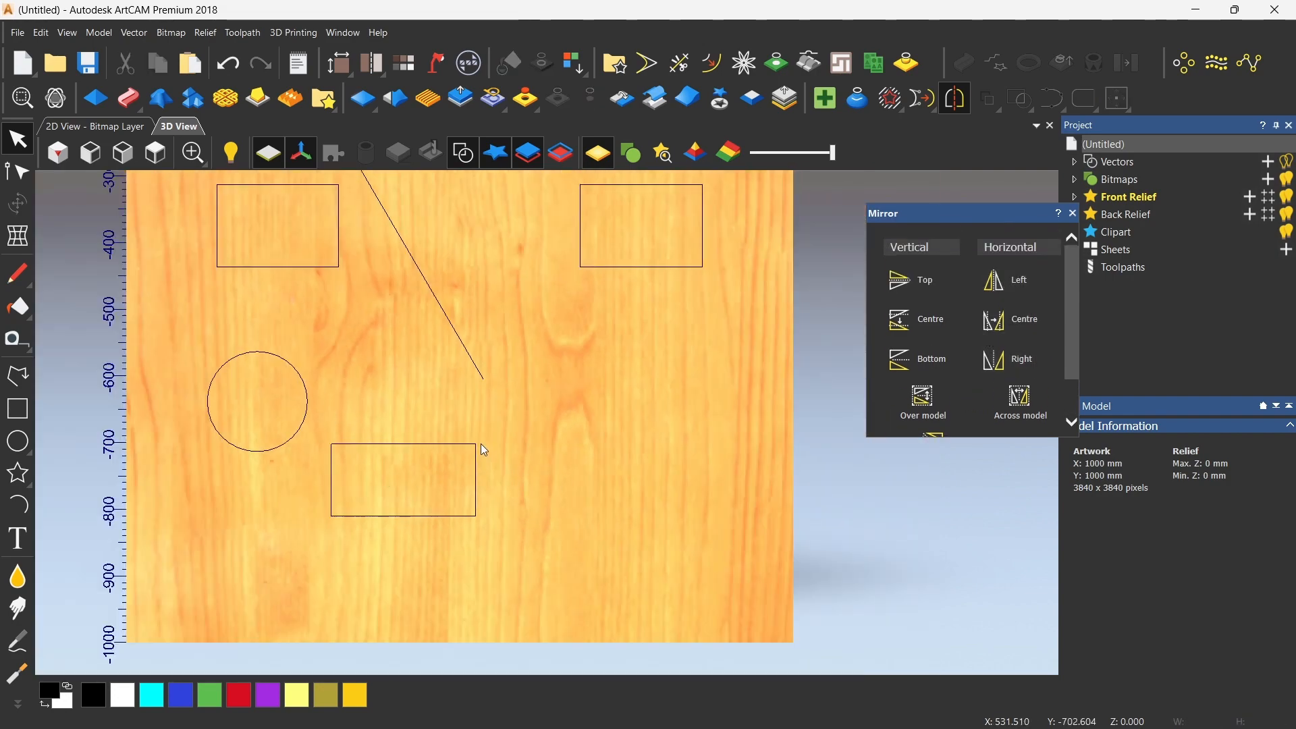
{"action": "left_click", "coordinate": [621, 447]}
Enable joining of mirrored vectors and delete the left half of the mirrored polyline pair
{"action": "scroll", "coordinate": [945, 405], "scroll_direction": "down", "scroll_amount": 2}
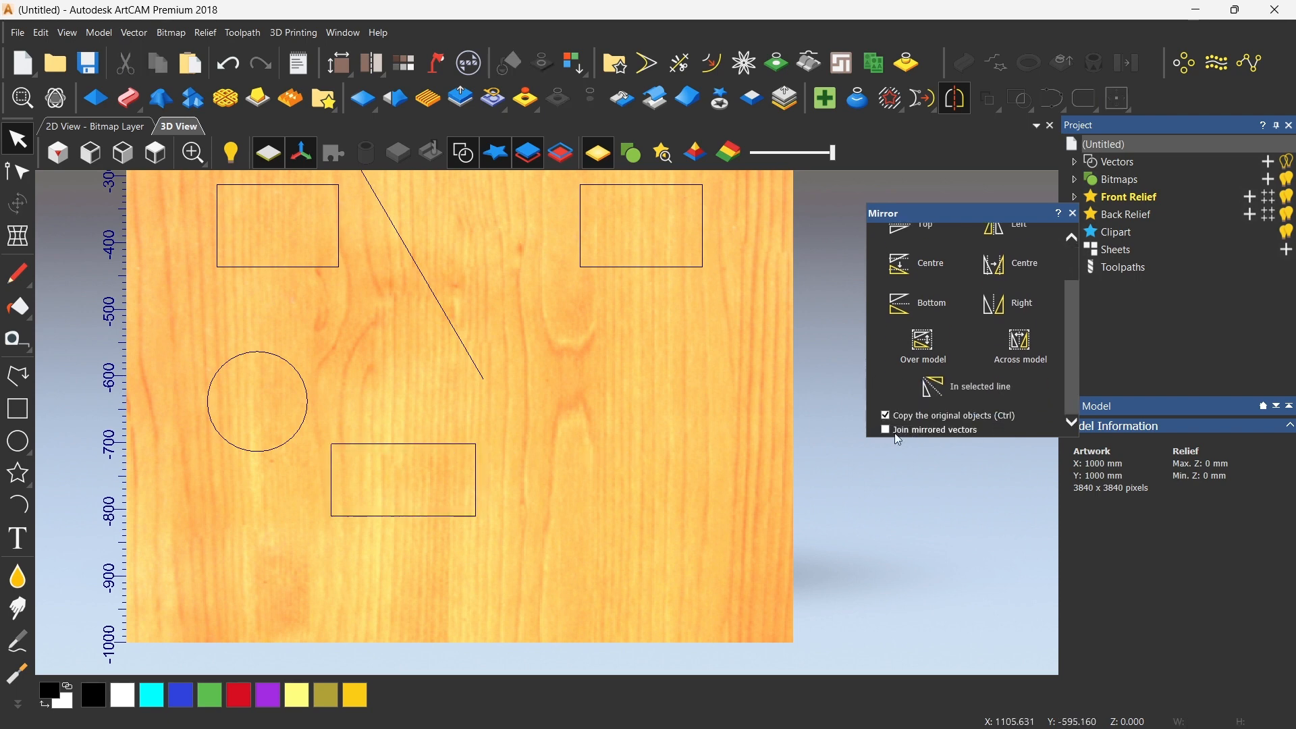
{"action": "left_click", "coordinate": [931, 432]}
{"action": "left_click", "coordinate": [342, 439]}
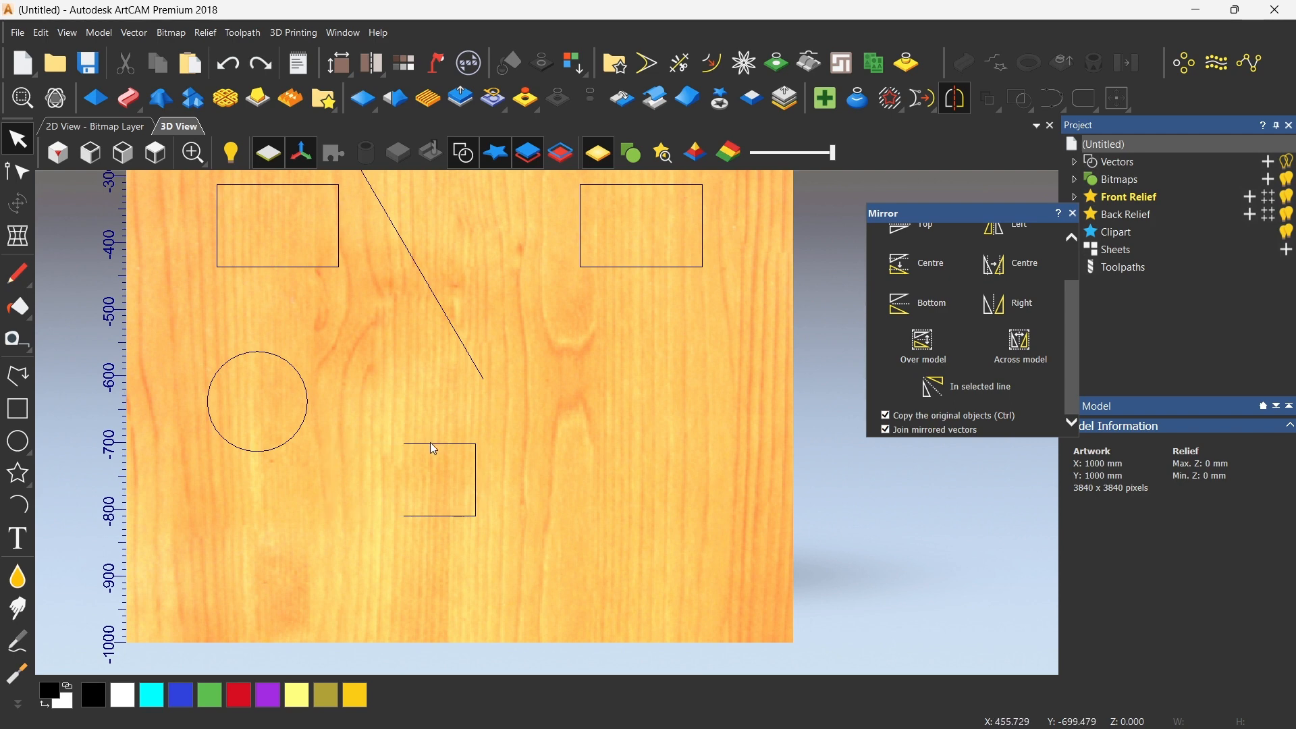
Mirror a joined copy of the remaining three-sided polyline to its left to form one closed rectangle
{"action": "scroll", "coordinate": [974, 343], "scroll_direction": "up", "scroll_amount": 2}
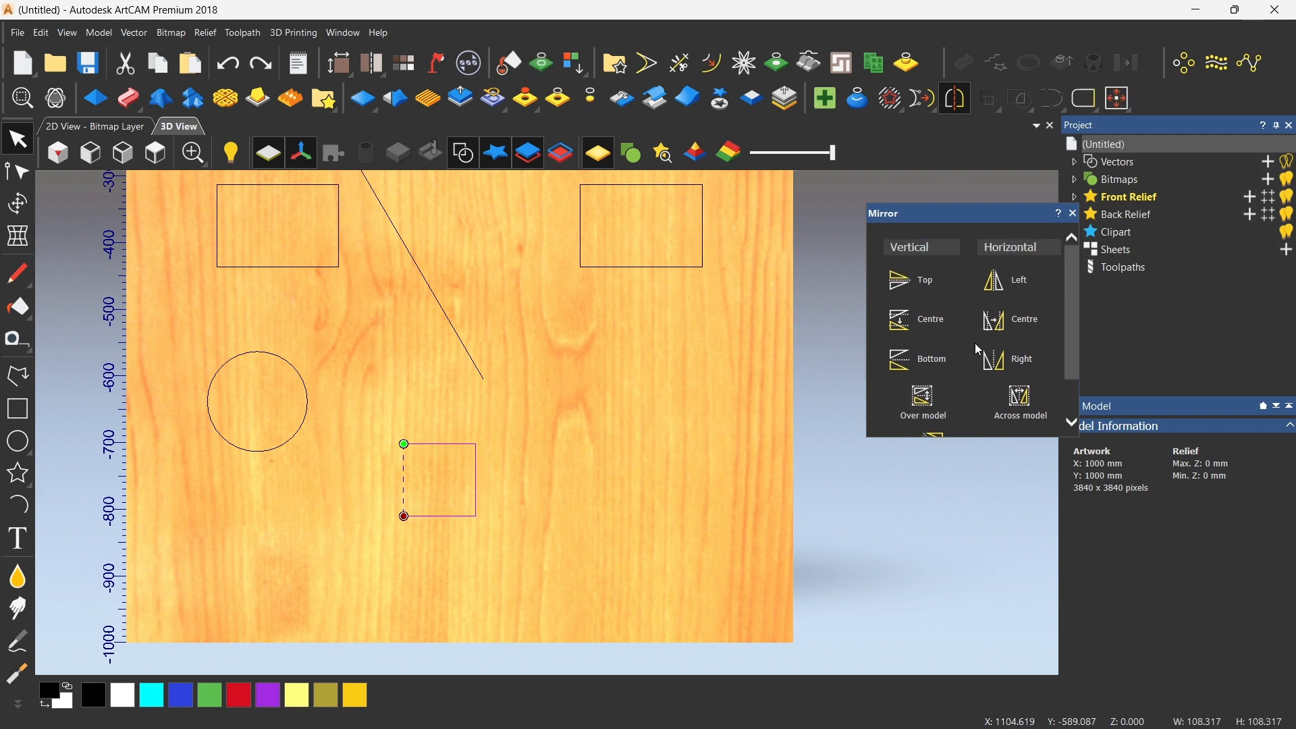
{"action": "left_click", "coordinate": [1015, 281]}
{"action": "left_click", "coordinate": [403, 443]}
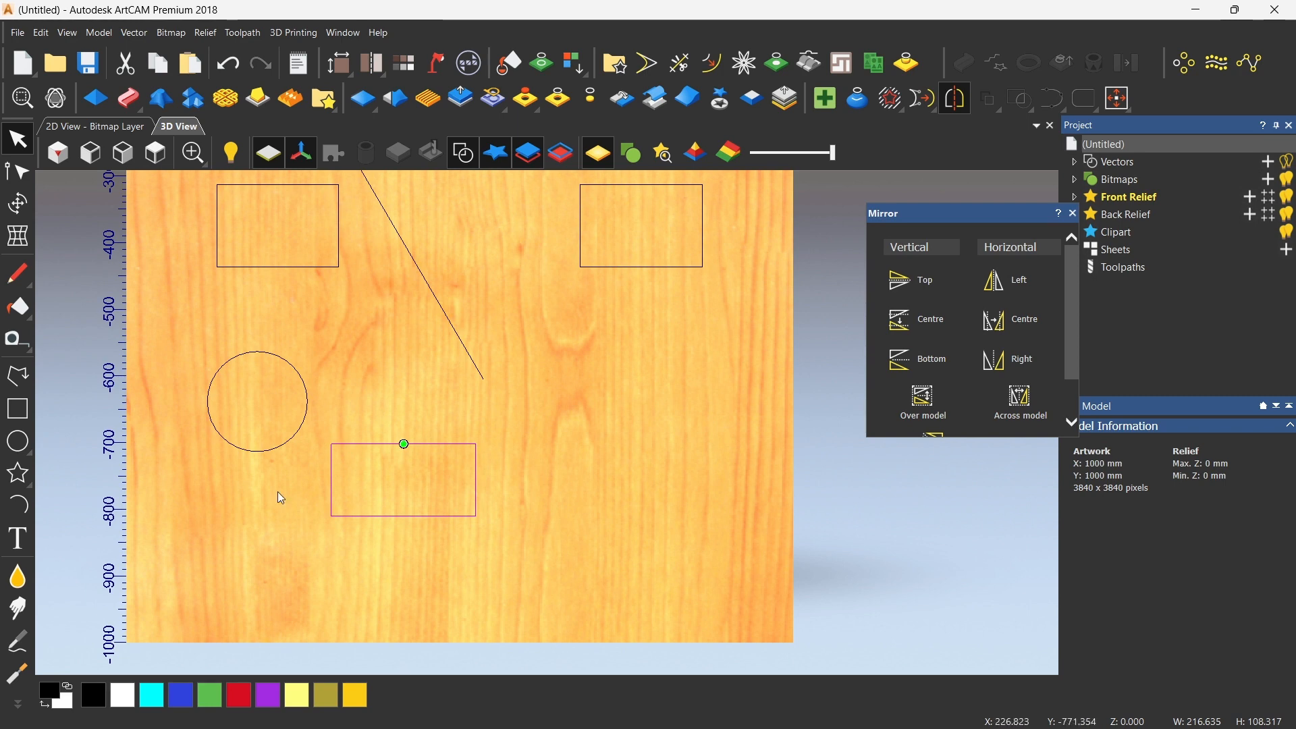
Look over the mirror options once more and close the Mirror tool
{"action": "scroll", "coordinate": [972, 377], "scroll_direction": "down", "scroll_amount": 2}
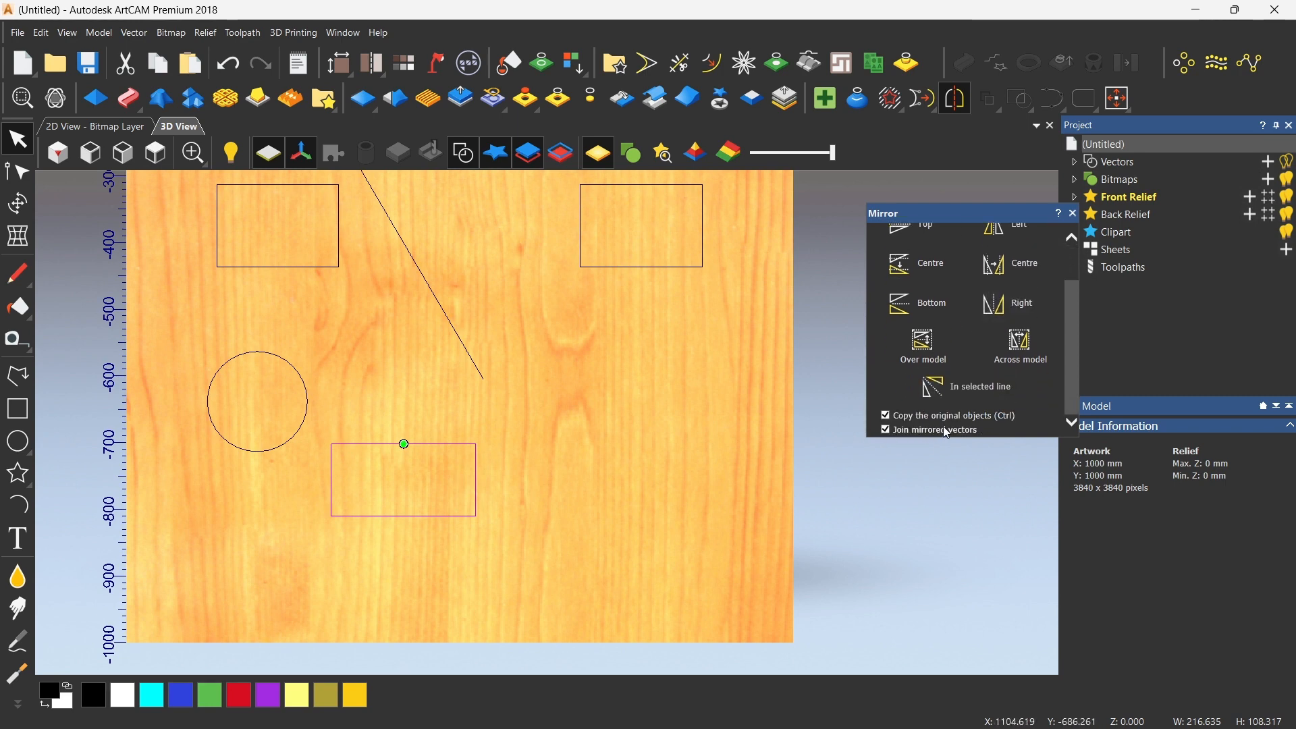
{"action": "scroll", "coordinate": [945, 337], "scroll_direction": "up", "scroll_amount": 1}
{"action": "scroll", "coordinate": [948, 350], "scroll_direction": "down", "scroll_amount": 1}
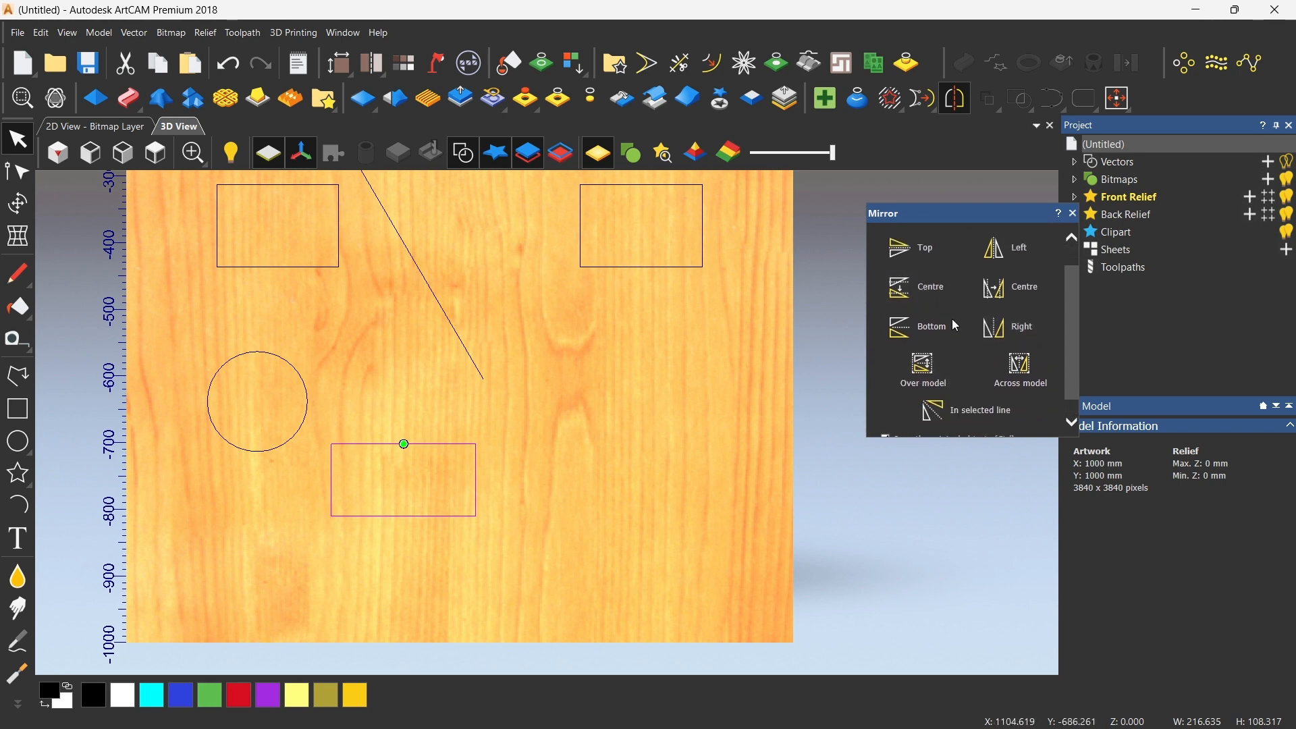
{"action": "scroll", "coordinate": [384, 375], "scroll_direction": "down", "scroll_amount": 2}
{"action": "scroll", "coordinate": [465, 255], "scroll_direction": "up", "scroll_amount": 2}
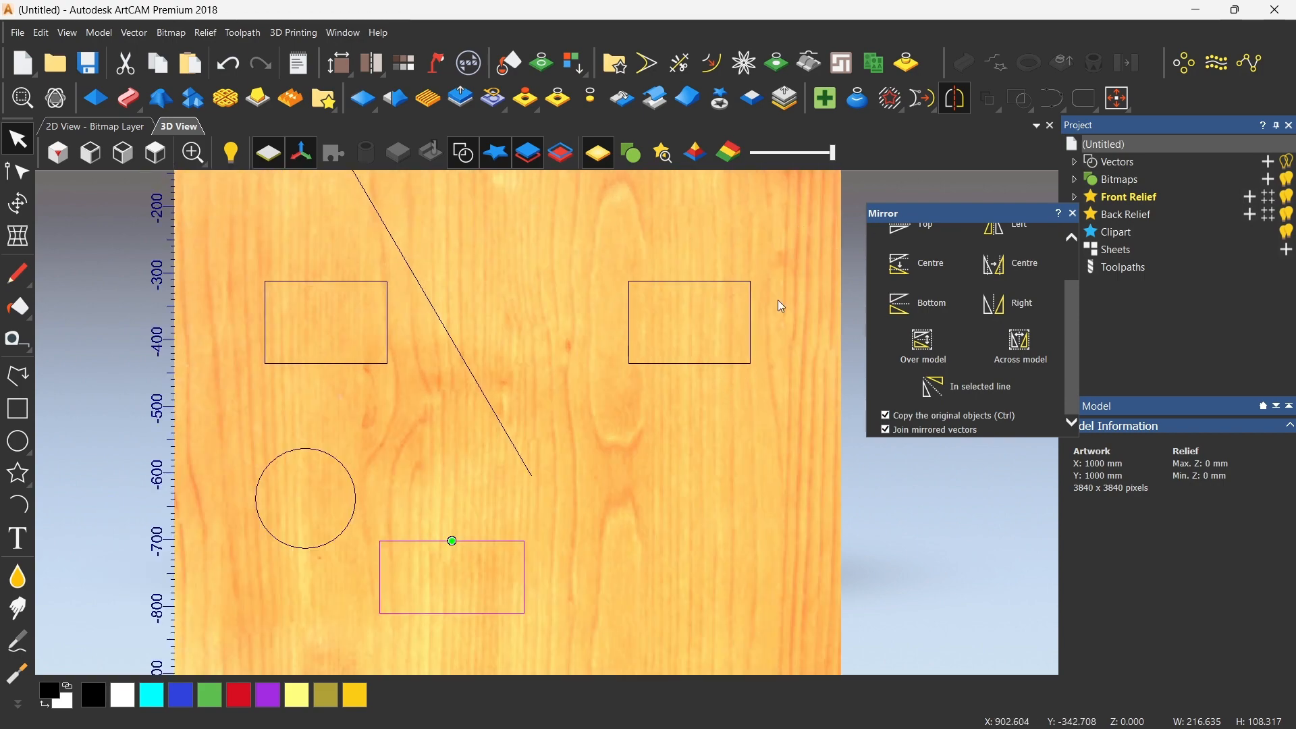
{"action": "left_click", "coordinate": [1073, 213]}
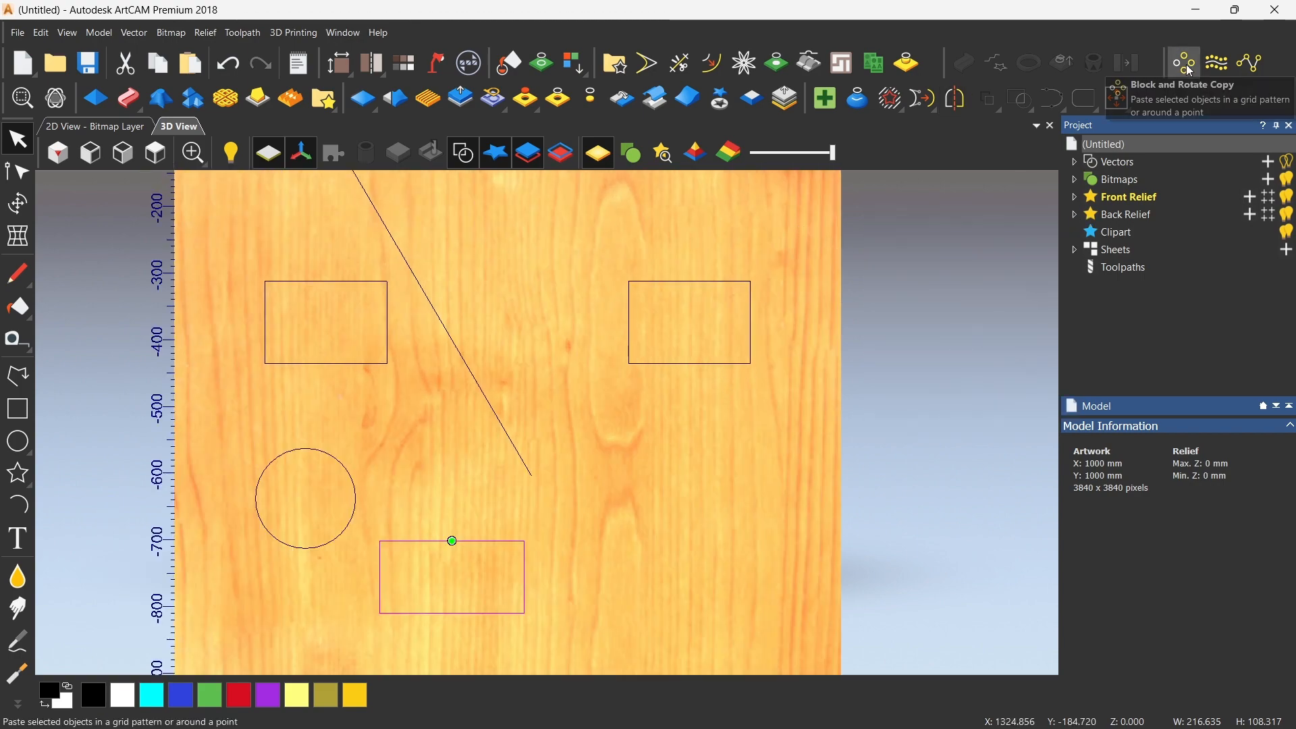
Delete the diagonal line, the right-hand rectangle and the joined rectangle beside the circle, keeping the left rectangle and the circle
{"action": "scroll", "coordinate": [698, 304], "scroll_direction": "down", "scroll_amount": 2}
{"action": "left_click", "coordinate": [699, 301]}
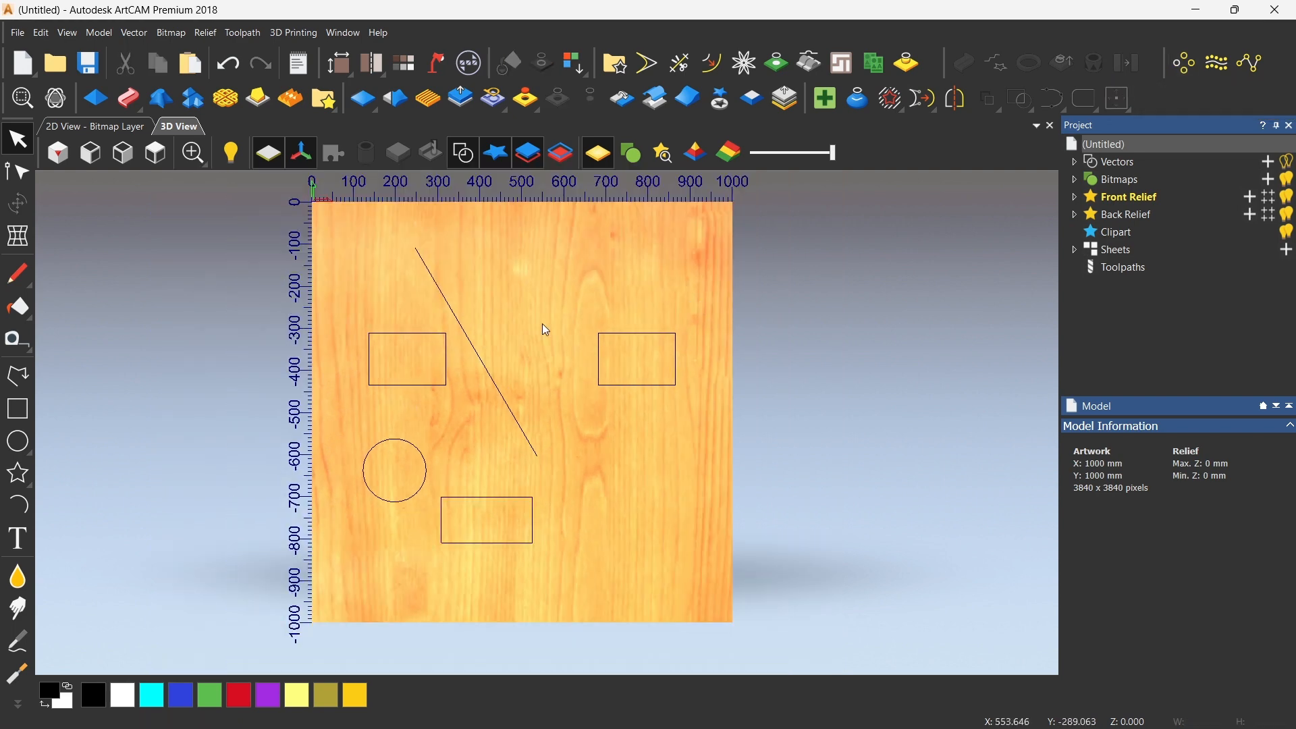
{"action": "left_click_drag", "start_coordinate": [303, 226], "coordinate": [711, 565]}
{"action": "left_click", "coordinate": [494, 361]}
{"action": "key", "text": "Delete"}
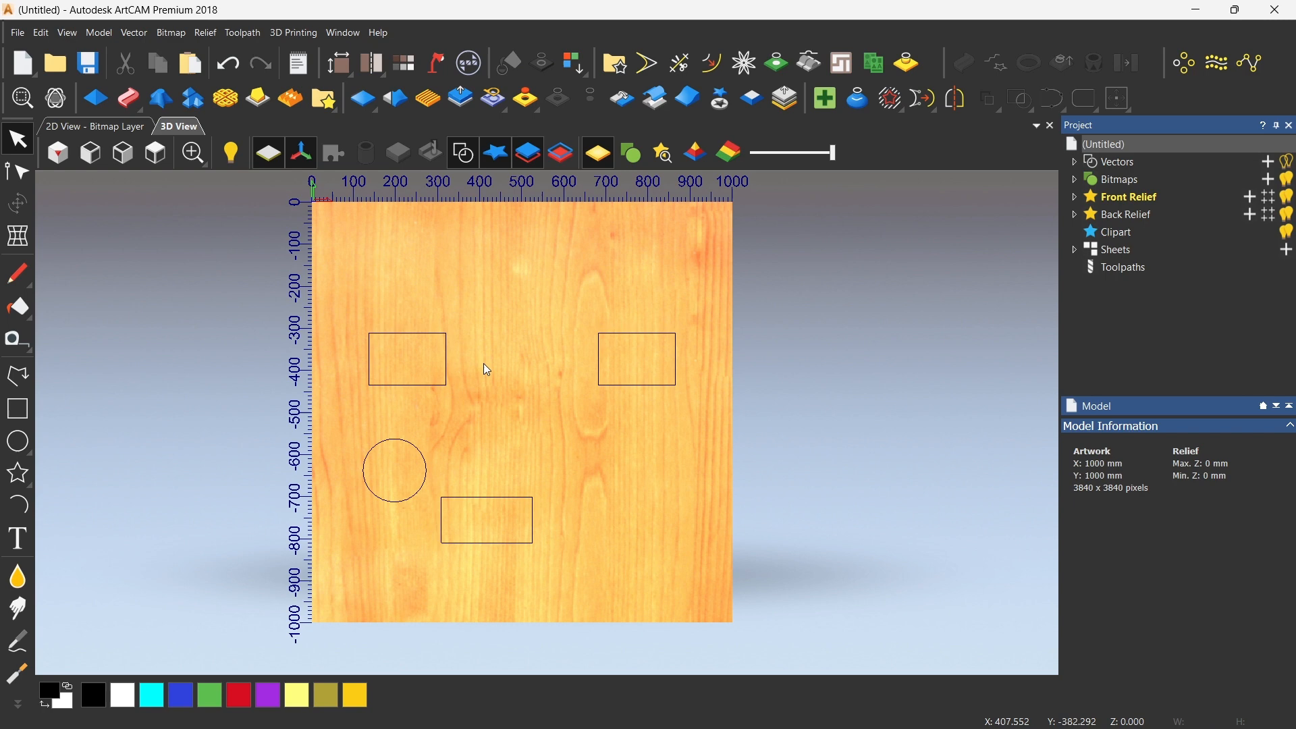
{"action": "left_click", "coordinate": [634, 334]}
{"action": "key", "text": "Delete"}
{"action": "left_click", "coordinate": [508, 498]}
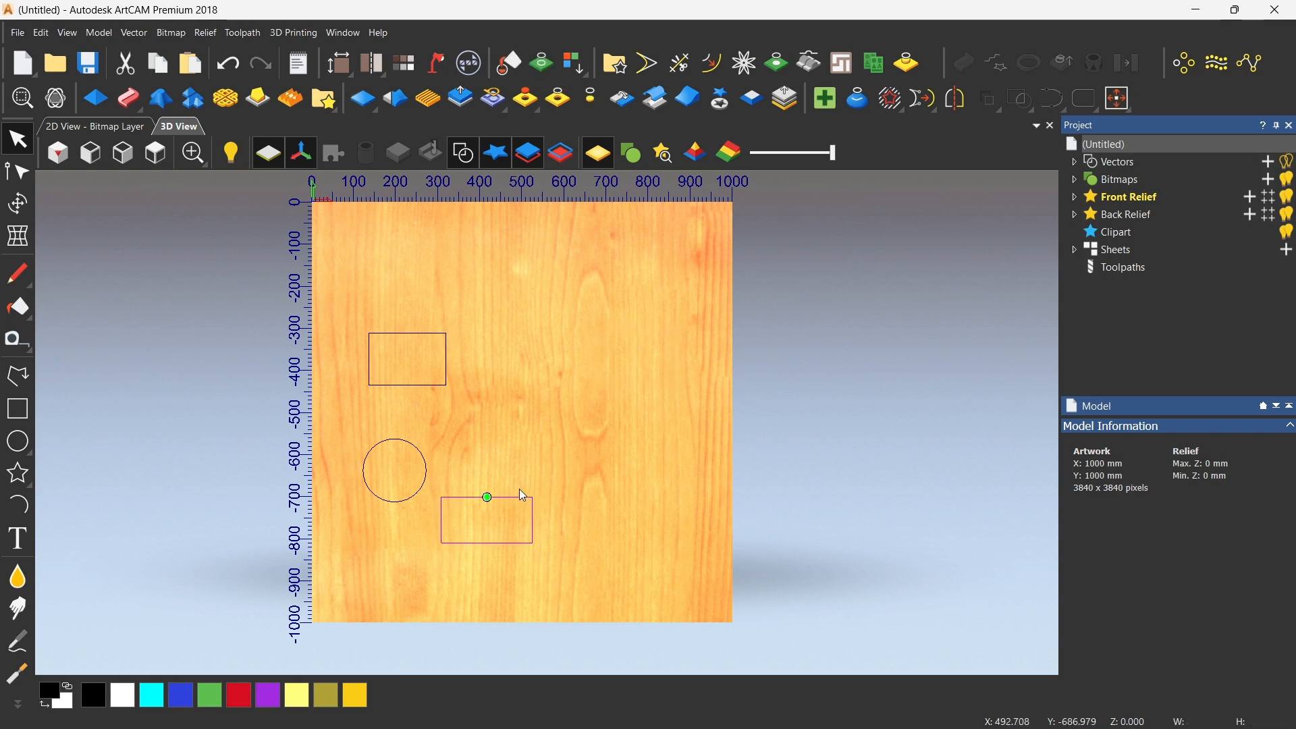
{"action": "key", "text": "Delete"}
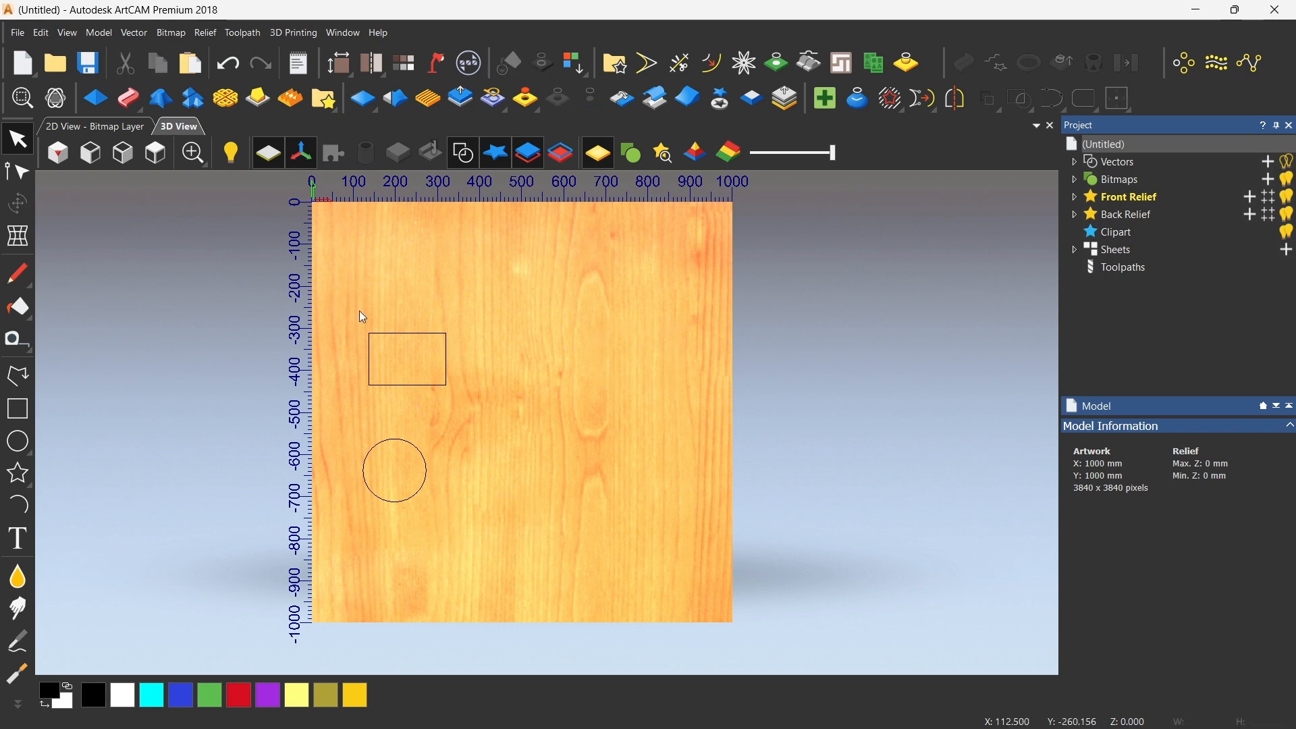
Open the Block and Rotate Copy tool and select the rectangle above the circle as the object to copy
{"action": "left_click", "coordinate": [1187, 62]}
{"action": "left_click_drag", "start_coordinate": [1010, 215], "coordinate": [963, 193]}
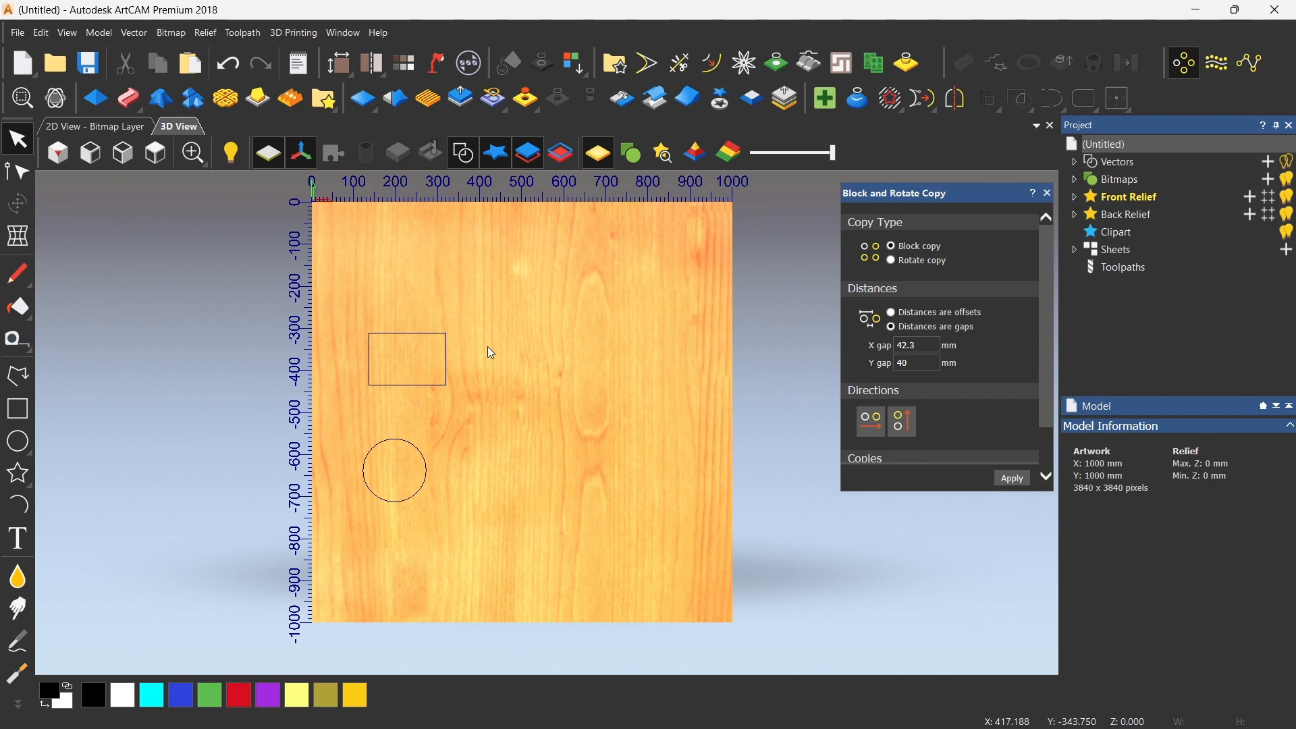
{"action": "scroll", "coordinate": [534, 436], "scroll_direction": "up", "scroll_amount": 2}
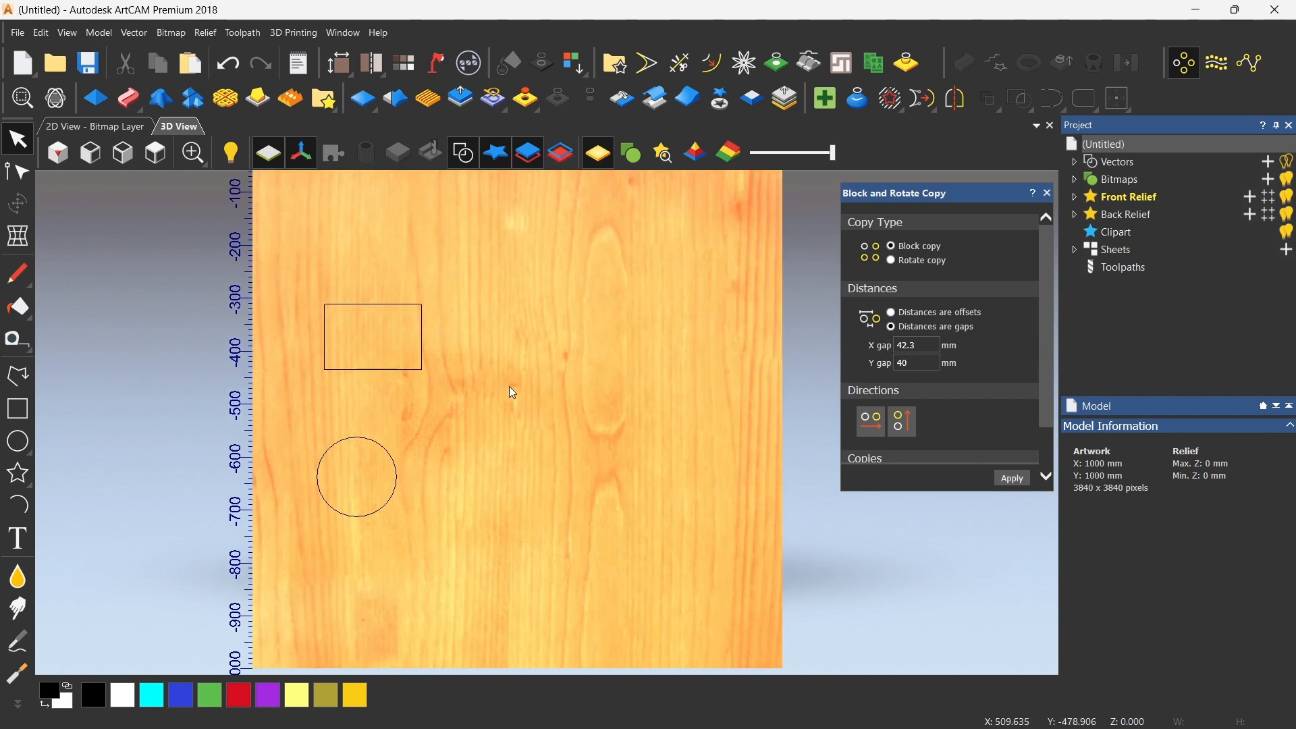
{"action": "scroll", "coordinate": [511, 391], "scroll_direction": "down", "scroll_amount": 2}
{"action": "left_click_drag", "start_coordinate": [319, 305], "coordinate": [469, 420]}
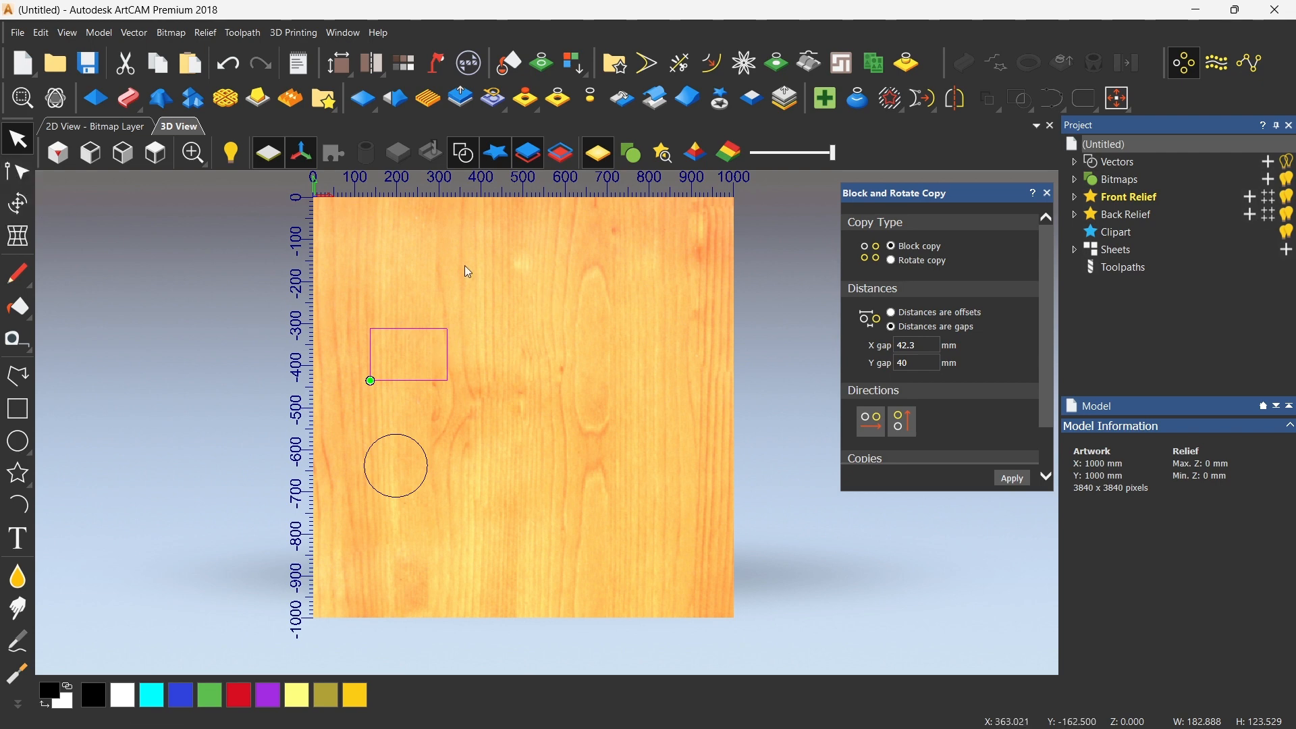
Set both the X gap and the Y gap of the block copy to 30 mm
{"action": "scroll", "coordinate": [542, 410], "scroll_direction": "down", "scroll_amount": 2}
{"action": "scroll", "coordinate": [633, 453], "scroll_direction": "up", "scroll_amount": 2}
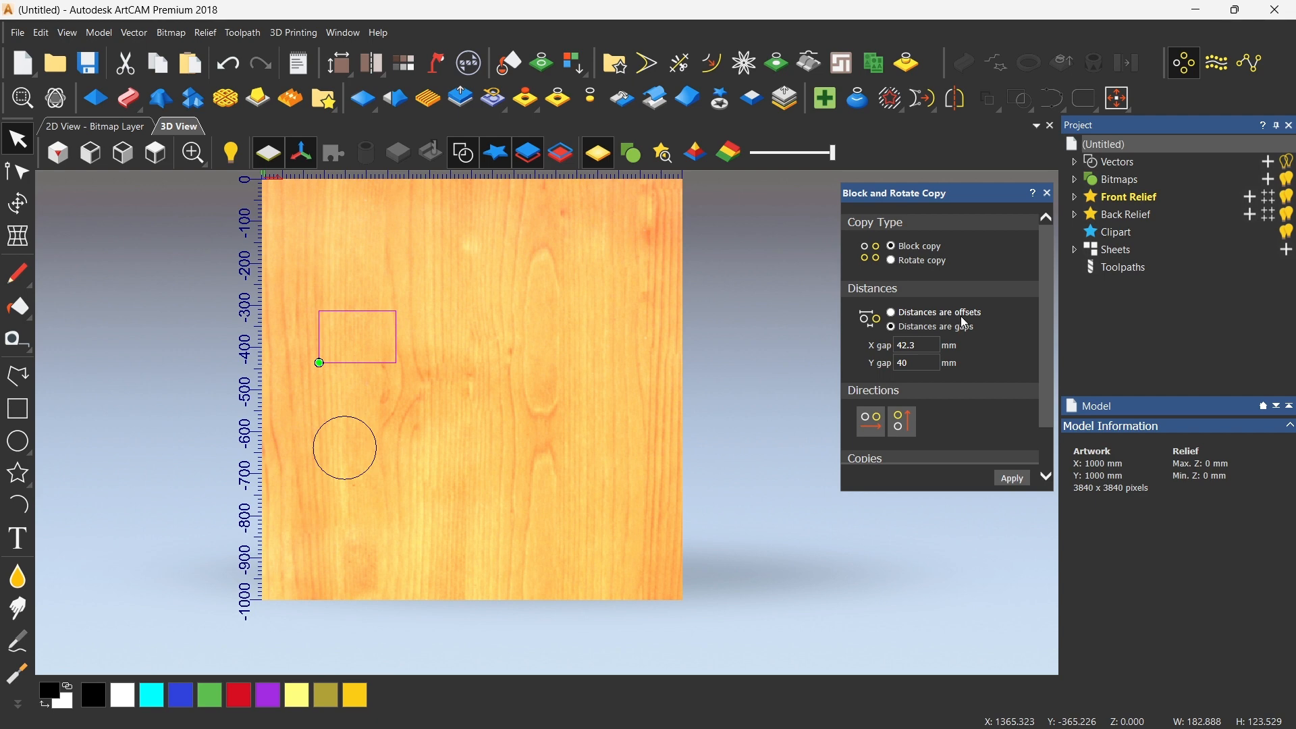
{"action": "scroll", "coordinate": [412, 342], "scroll_direction": "up", "scroll_amount": 2}
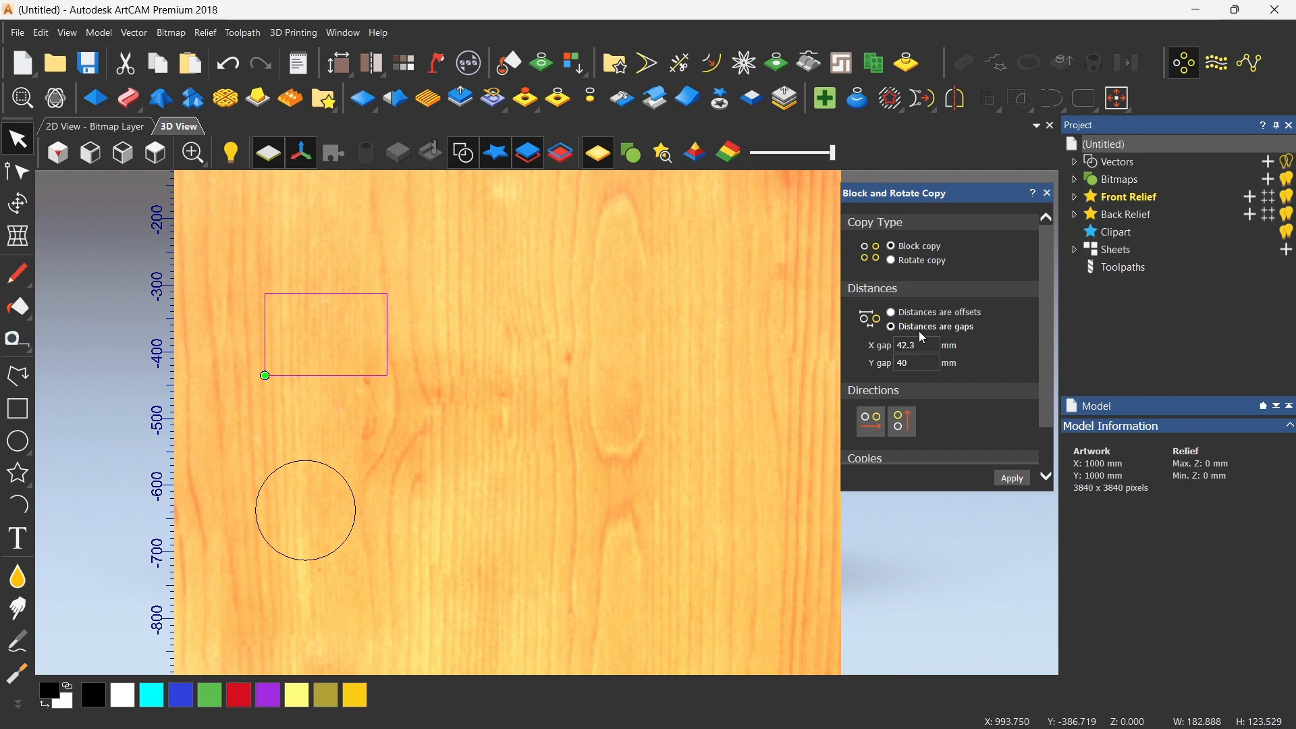
{"action": "scroll", "coordinate": [403, 339], "scroll_direction": "up", "scroll_amount": 2}
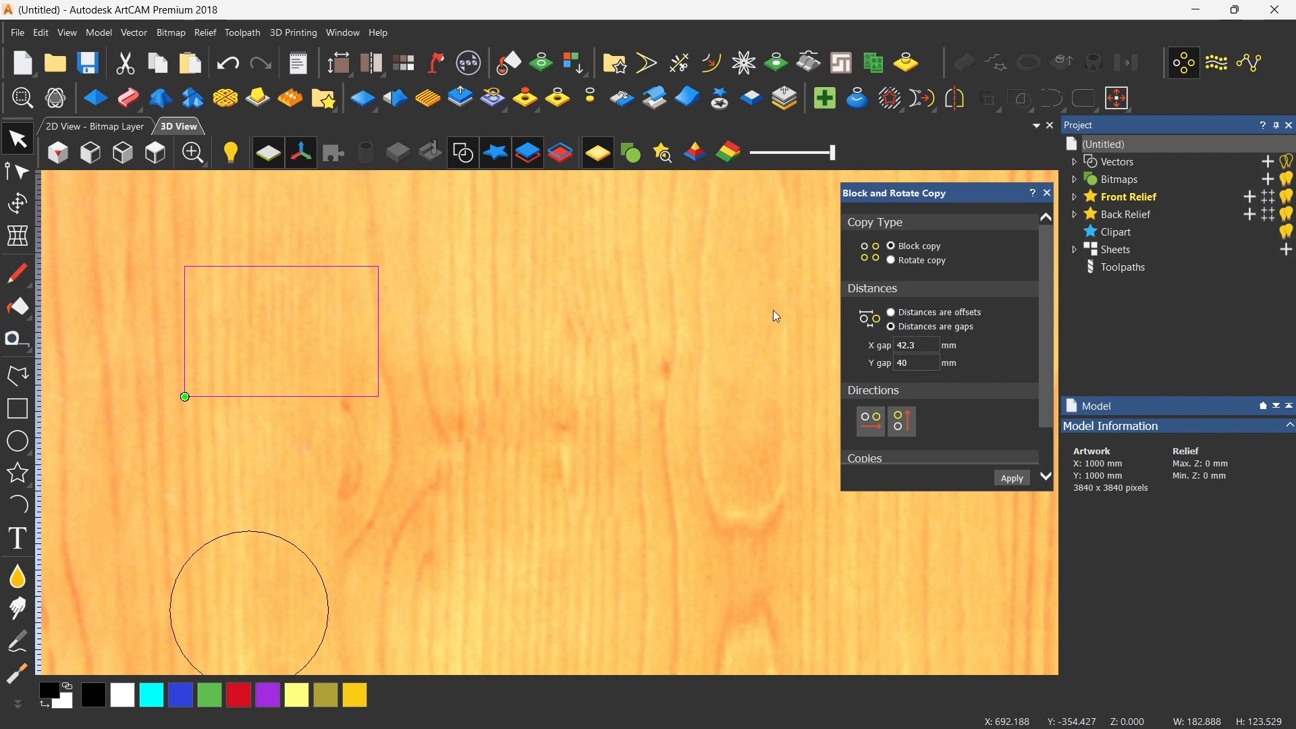
{"action": "scroll", "coordinate": [373, 327], "scroll_direction": "down", "scroll_amount": 2}
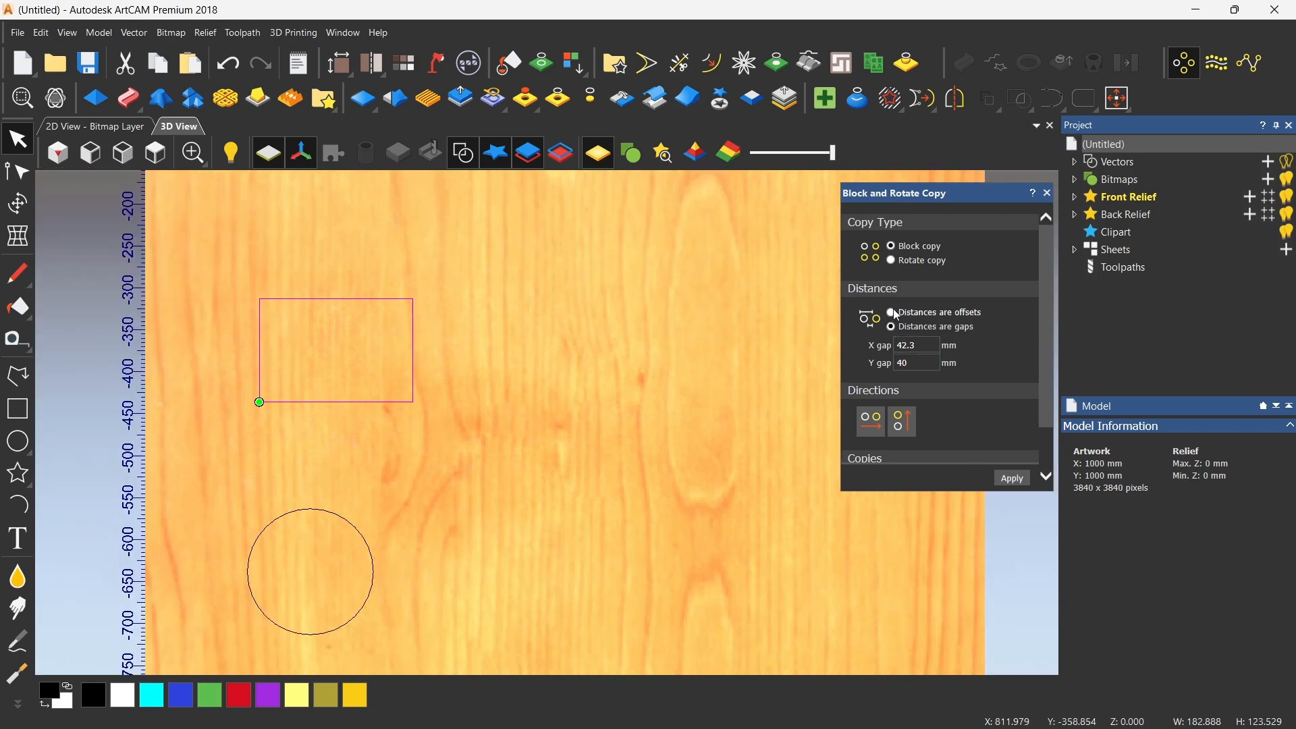
{"action": "scroll", "coordinate": [541, 410], "scroll_direction": "down", "scroll_amount": 1}
{"action": "scroll", "coordinate": [725, 468], "scroll_direction": "up", "scroll_amount": 1}
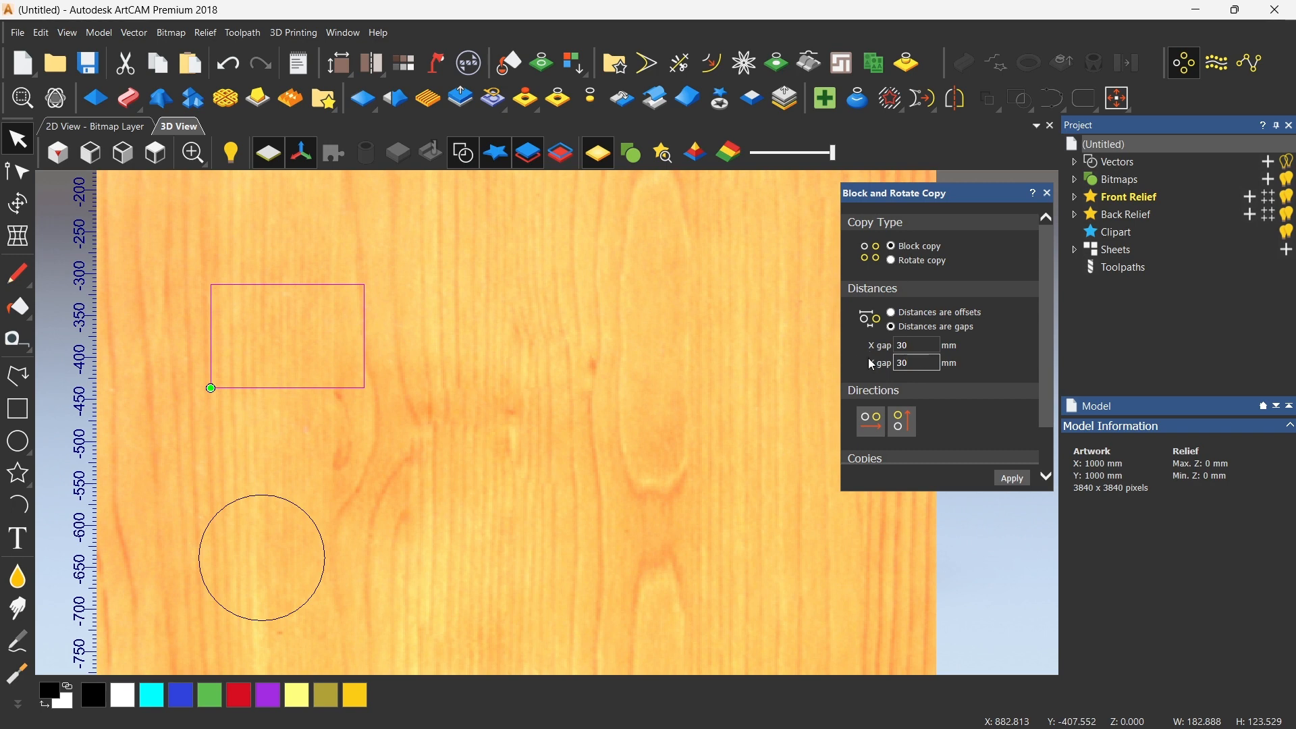
Block copy the rectangle rightwards and downwards into 10 columns and 5 rows, and clear the selection
{"action": "scroll", "coordinate": [901, 377], "scroll_direction": "down", "scroll_amount": 2}
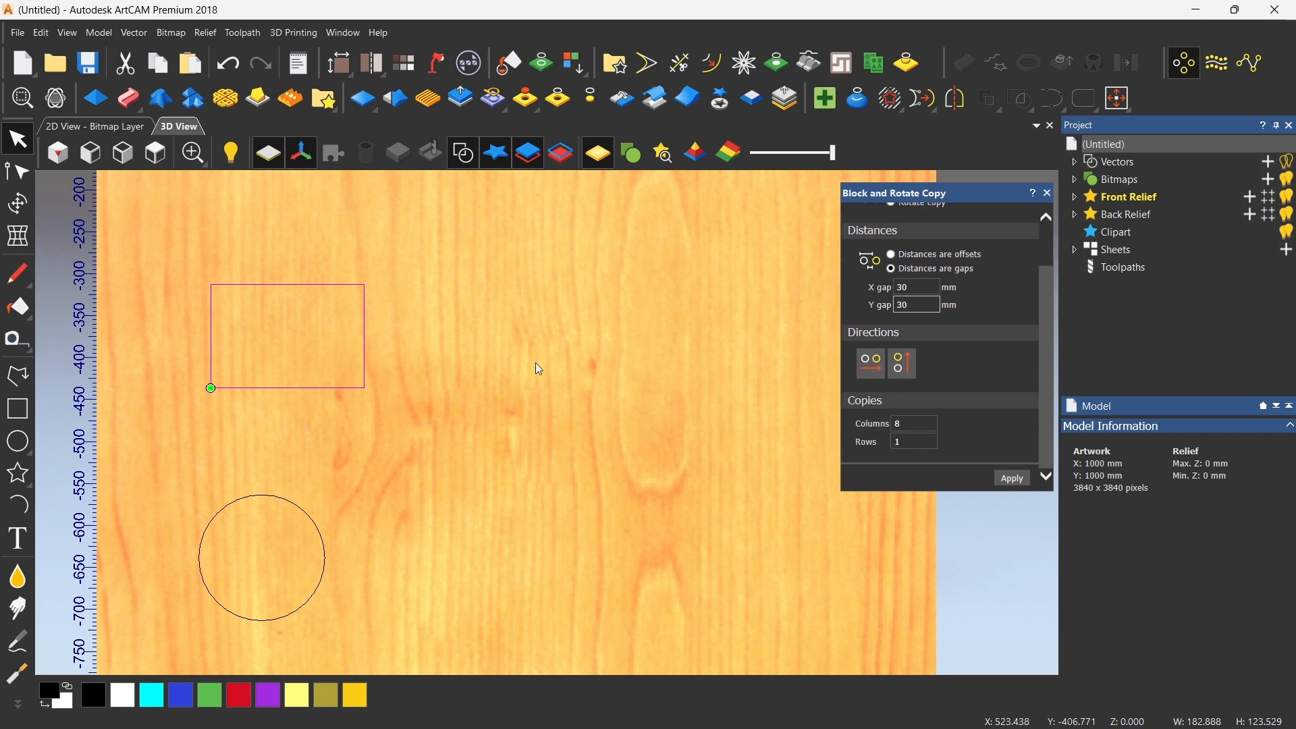
{"action": "scroll", "coordinate": [571, 405], "scroll_direction": "down", "scroll_amount": 2}
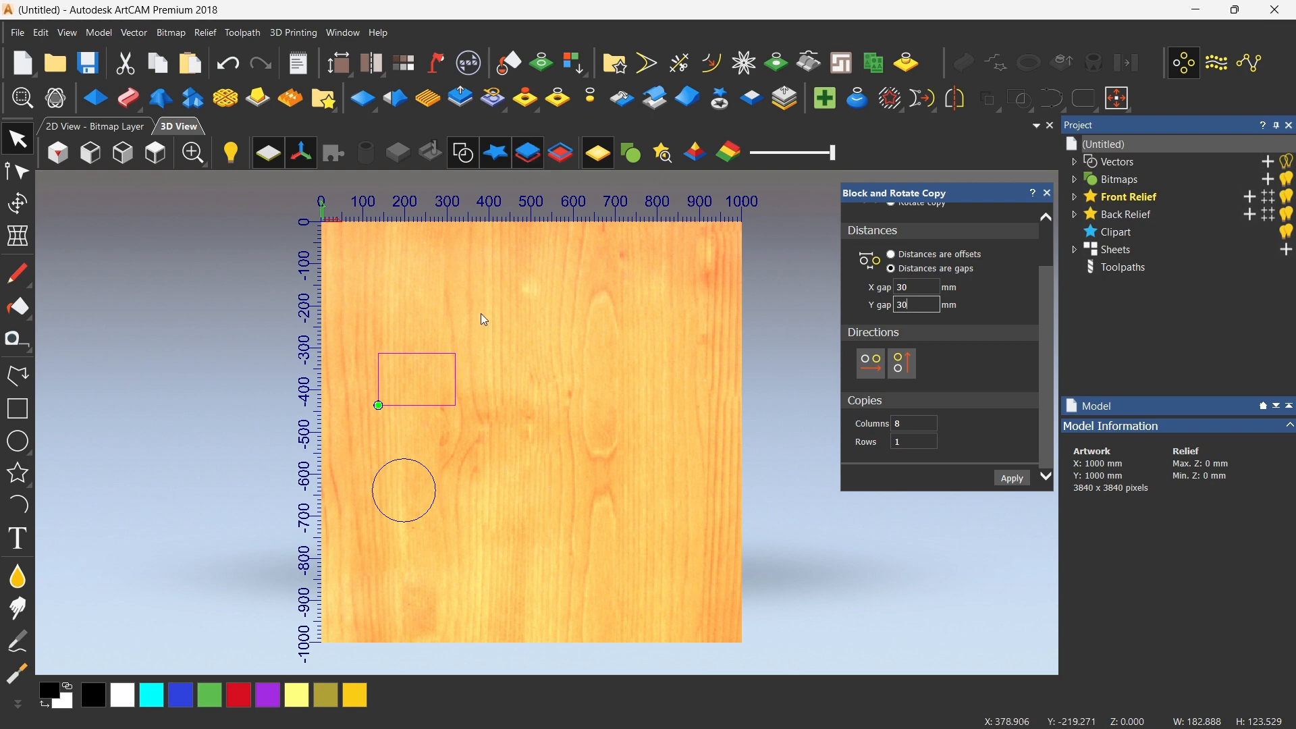
{"action": "left_click", "coordinate": [904, 366]}
{"action": "left_click", "coordinate": [905, 425]}
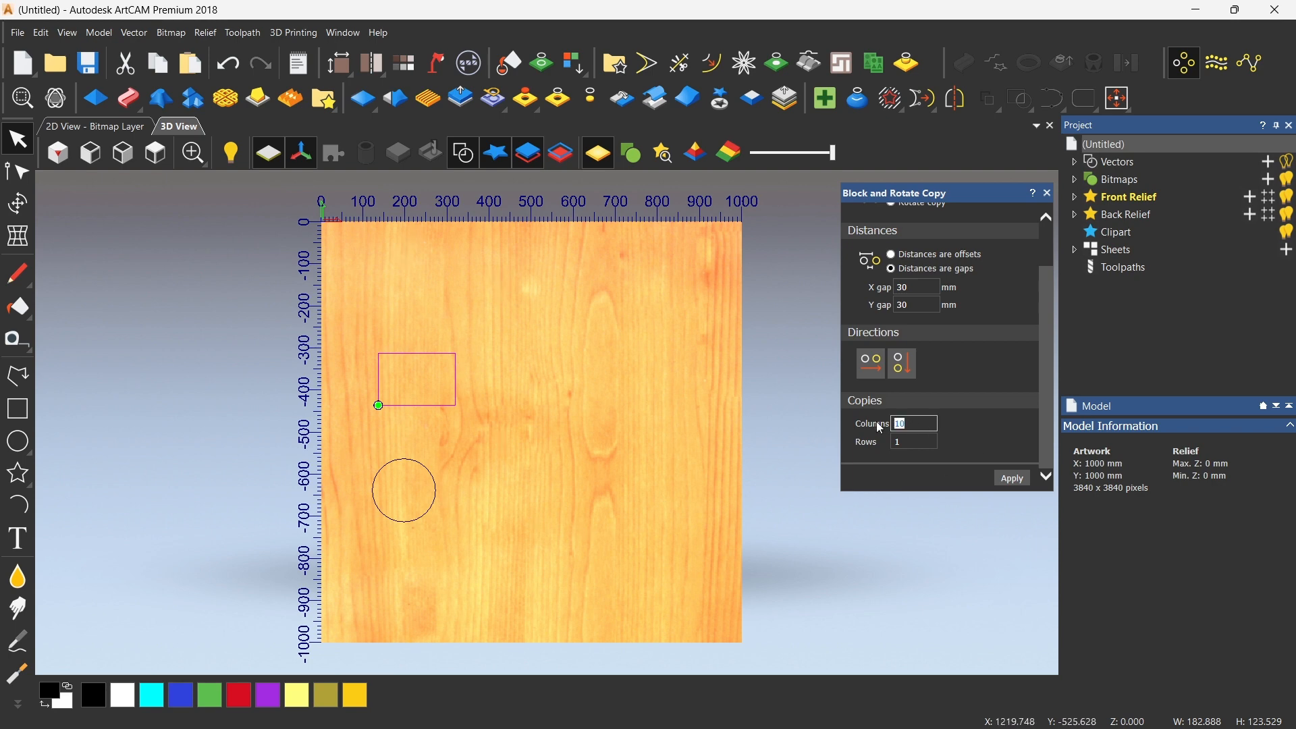
{"action": "left_click", "coordinate": [903, 440]}
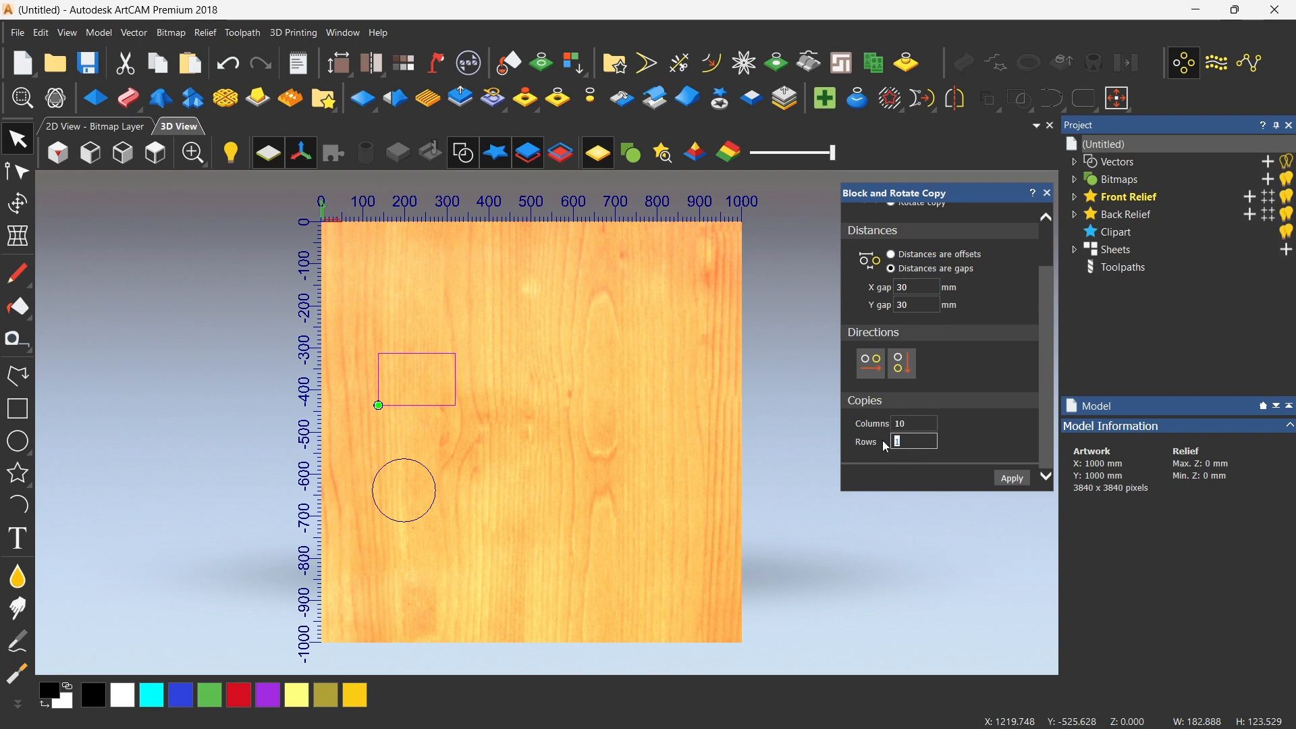
{"action": "type", "text": "5"}
{"action": "left_click", "coordinate": [1013, 478]}
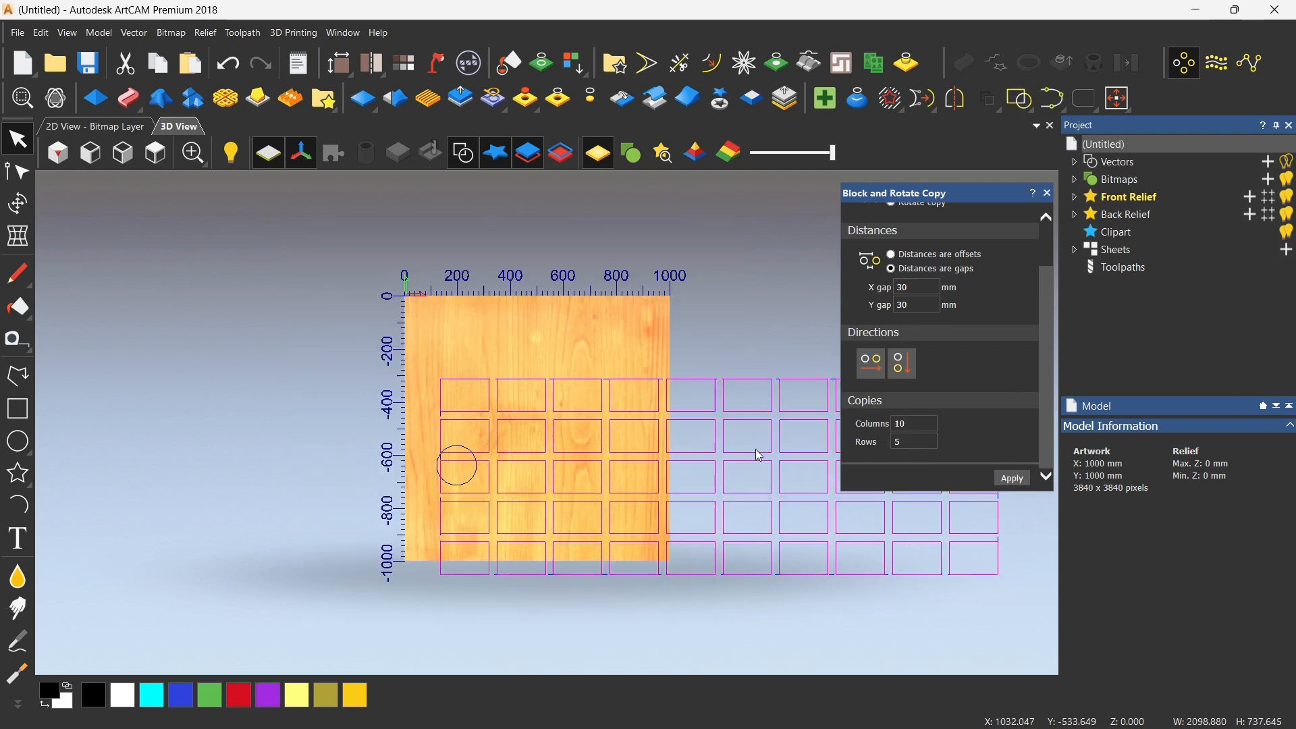
{"action": "scroll", "coordinate": [755, 449], "scroll_direction": "down", "scroll_amount": 1}
{"action": "scroll", "coordinate": [772, 443], "scroll_direction": "up", "scroll_amount": 1}
{"action": "left_click", "coordinate": [463, 336]}
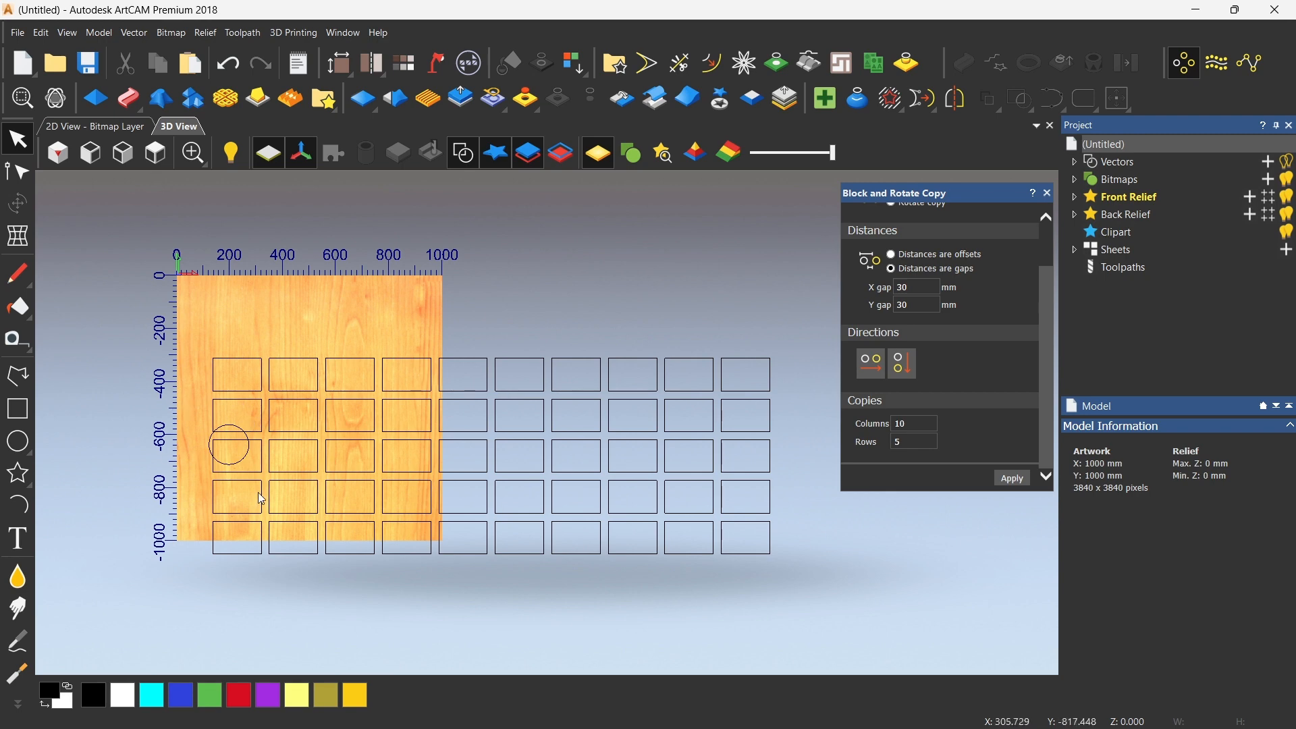
Measure the horizontal gap between the first and second rectangles in the upper row
{"action": "scroll", "coordinate": [380, 364], "scroll_direction": "down", "scroll_amount": 1}
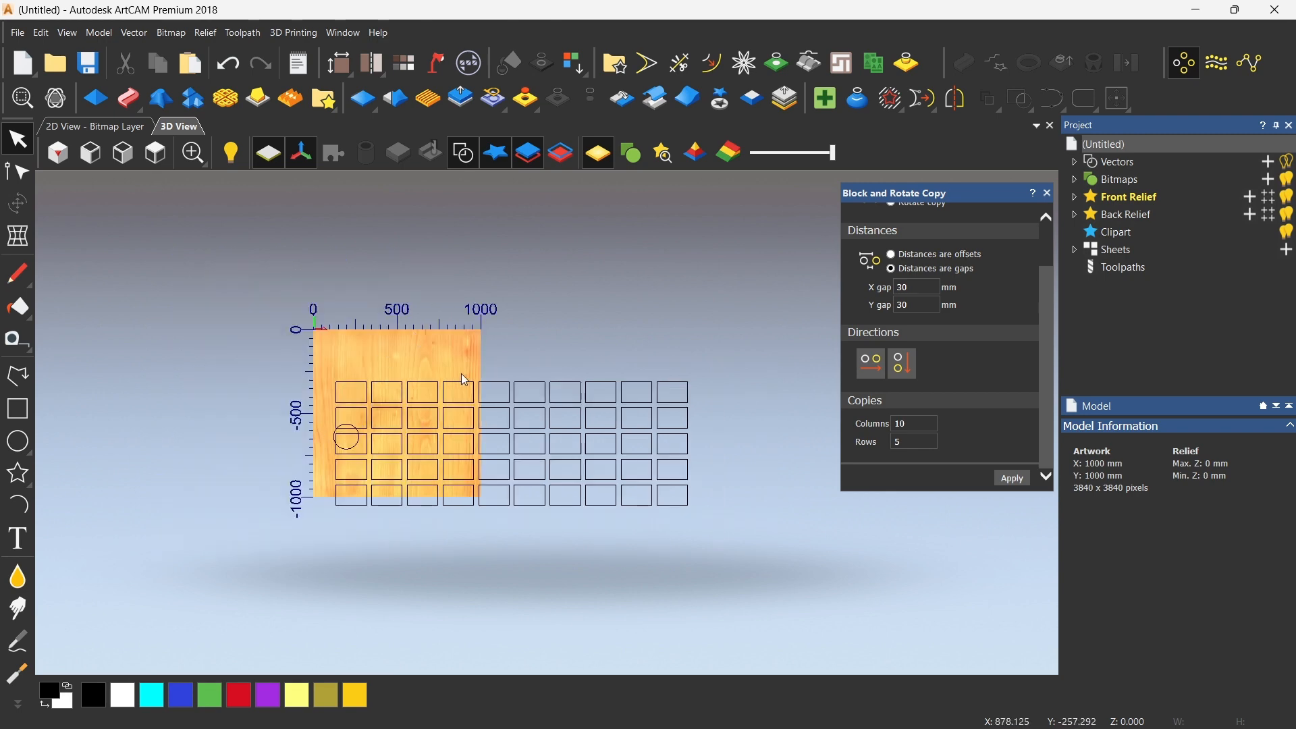
{"action": "scroll", "coordinate": [467, 376], "scroll_direction": "up", "scroll_amount": 2}
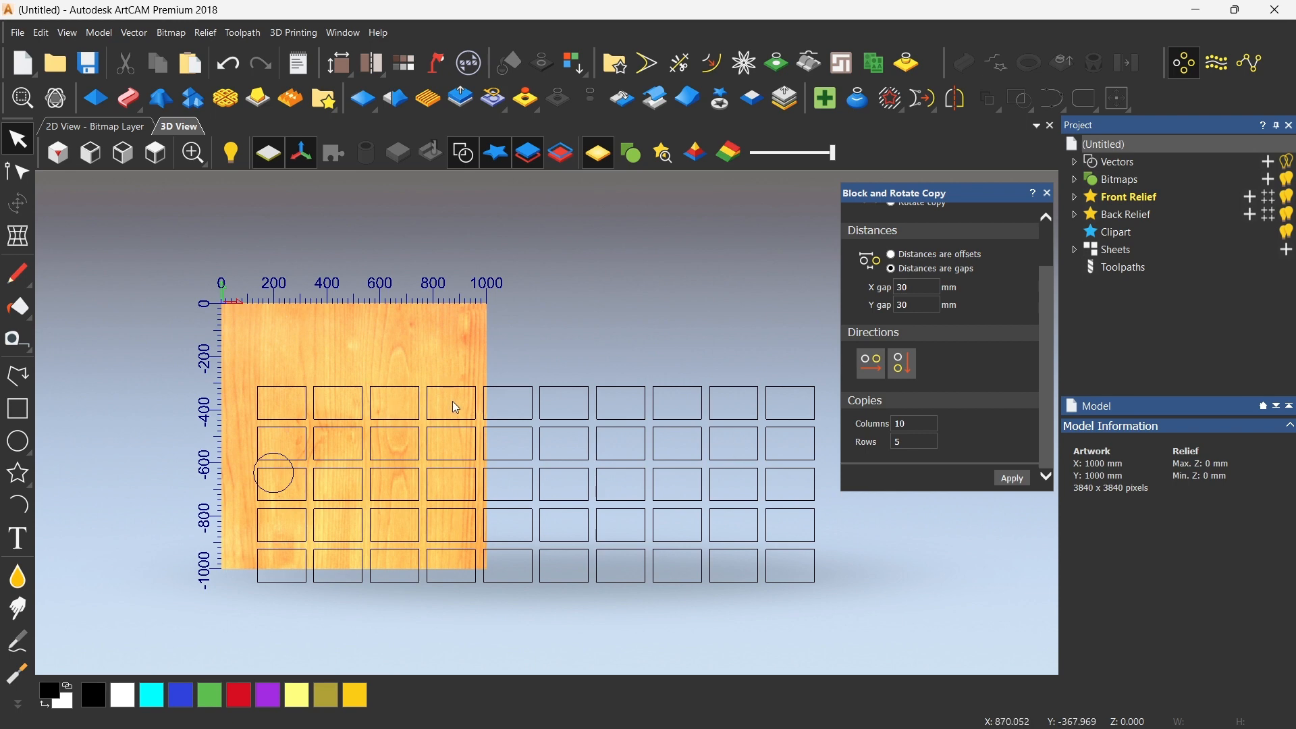
{"action": "scroll", "coordinate": [313, 391], "scroll_direction": "up", "scroll_amount": 5}
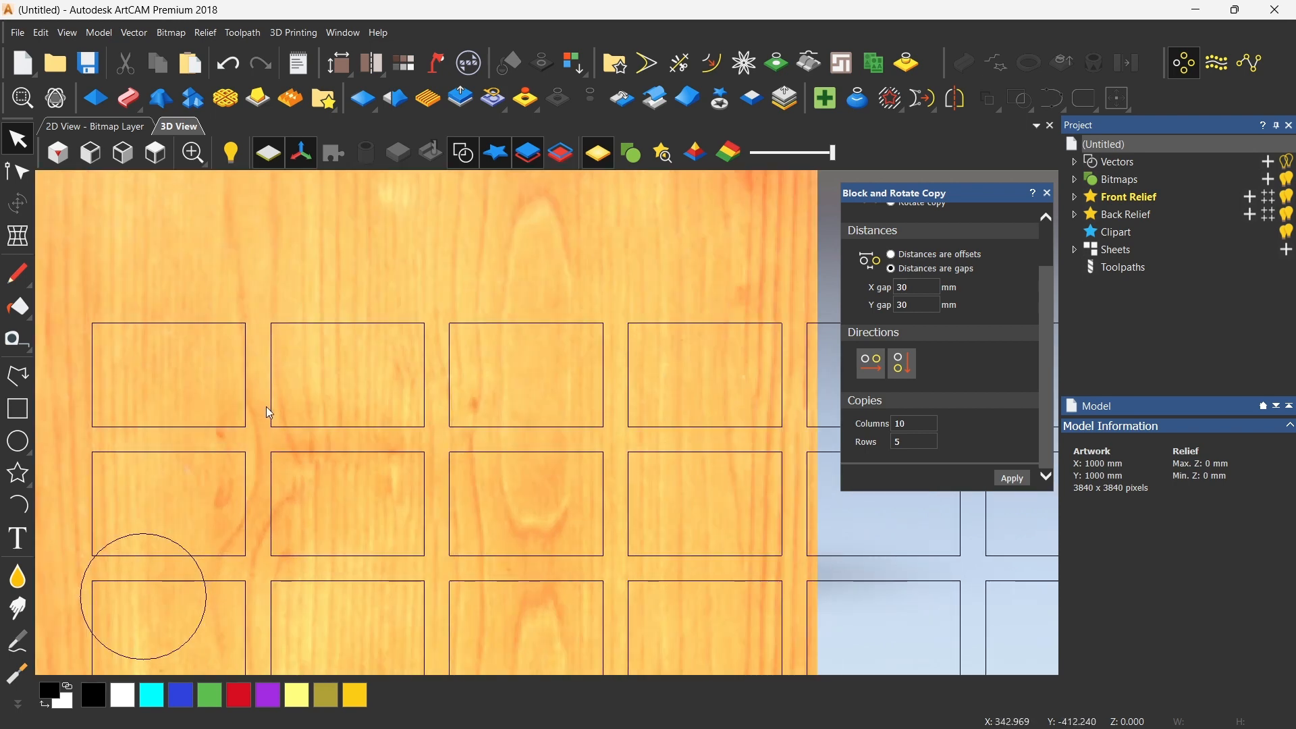
{"action": "scroll", "coordinate": [245, 346], "scroll_direction": "up", "scroll_amount": 2}
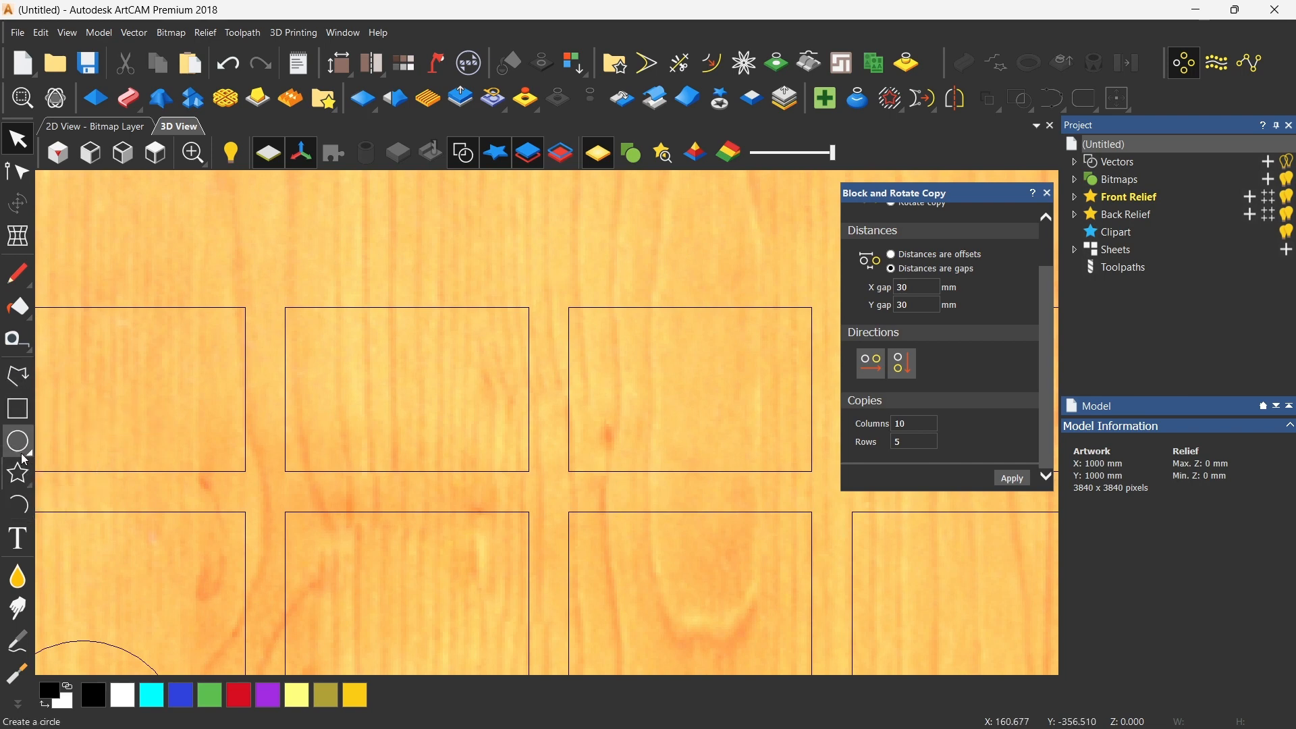
{"action": "left_click", "coordinate": [17, 339]}
{"action": "scroll", "coordinate": [270, 356], "scroll_direction": "up", "scroll_amount": 3}
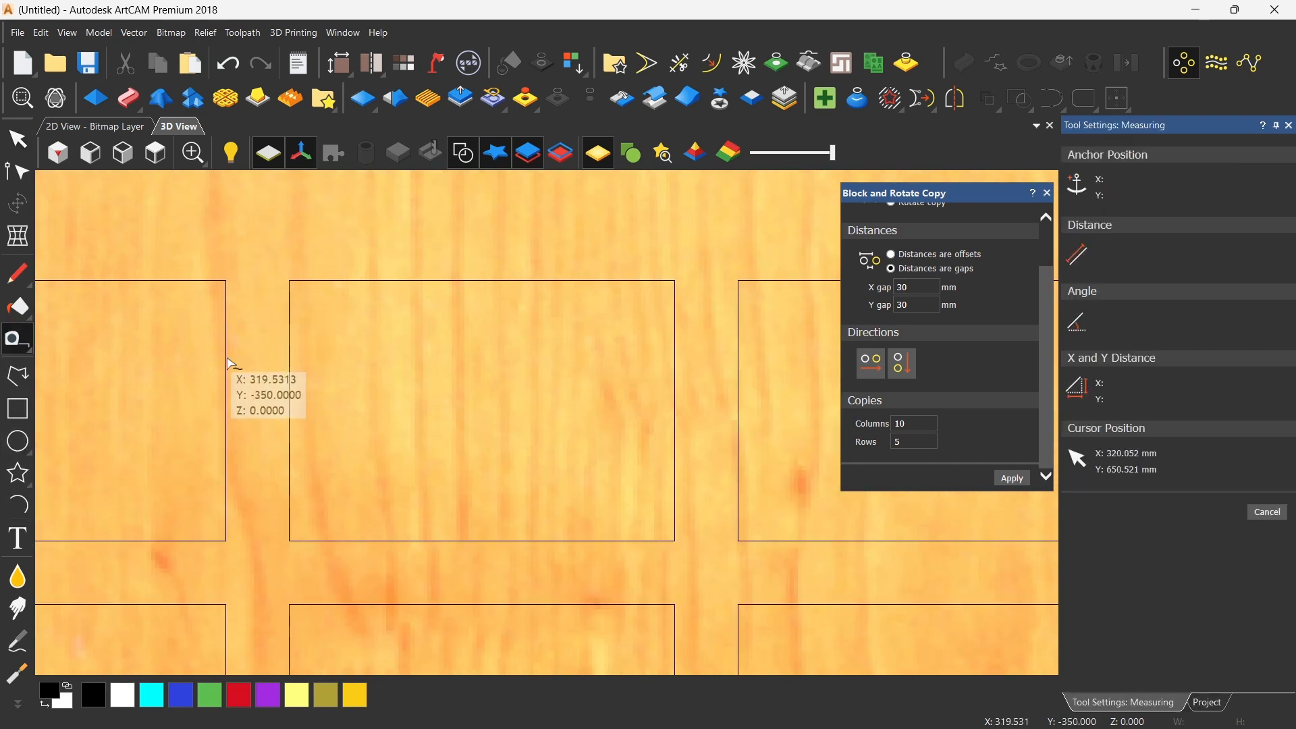
{"action": "scroll", "coordinate": [264, 405], "scroll_direction": "up", "scroll_amount": 1}
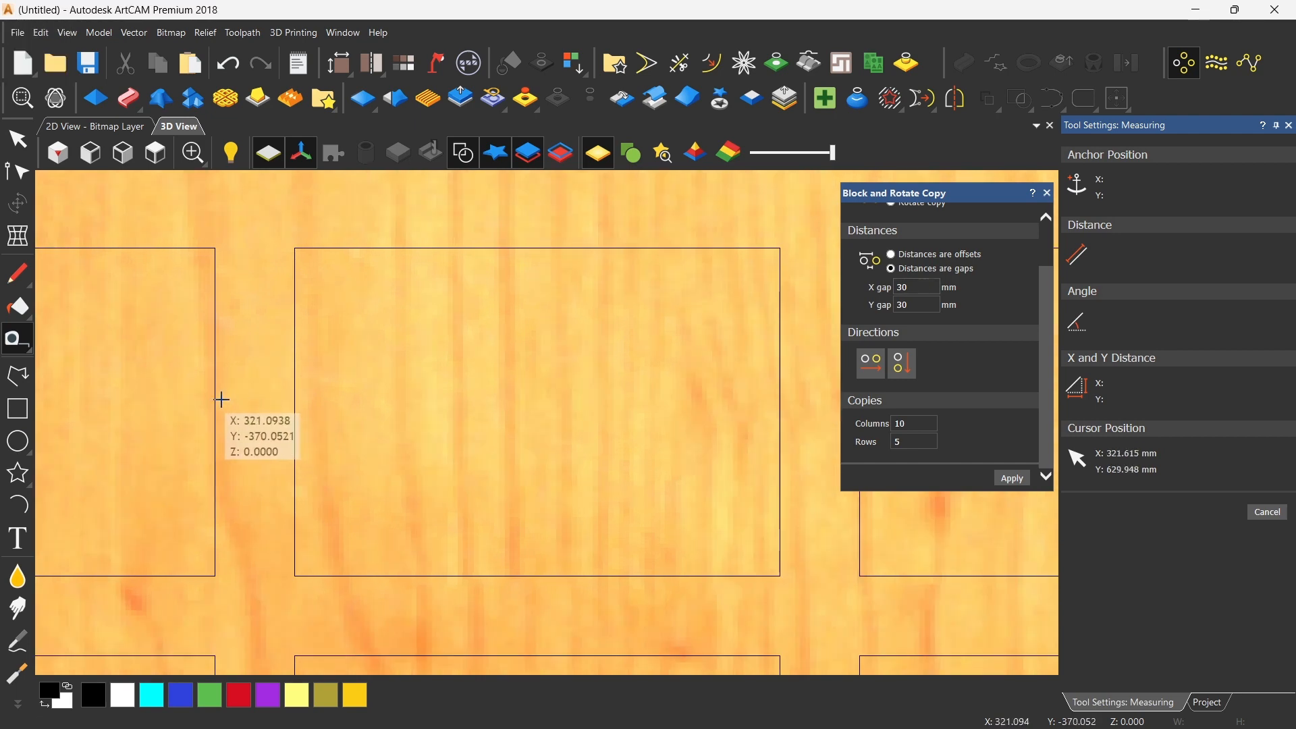
{"action": "left_click_drag", "start_coordinate": [215, 400], "coordinate": [295, 398]}
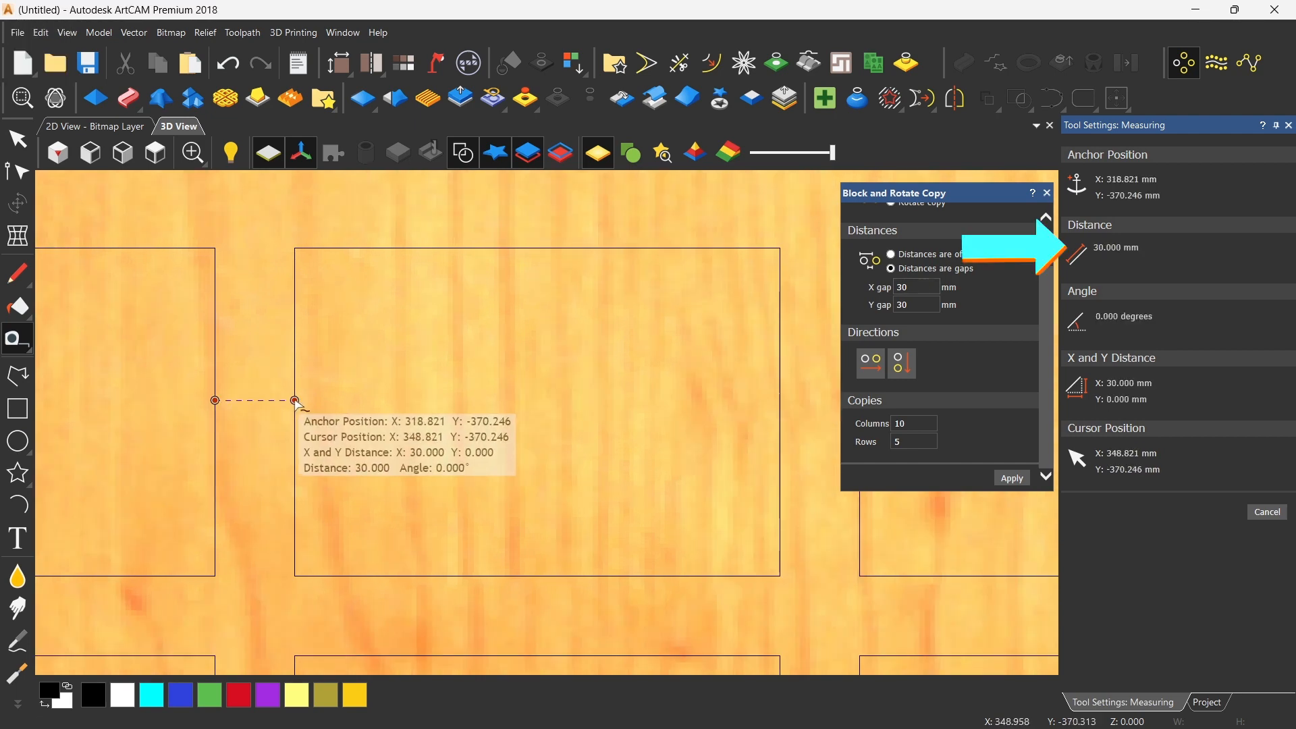
{"action": "left_click_drag", "start_coordinate": [295, 399], "coordinate": [332, 304]}
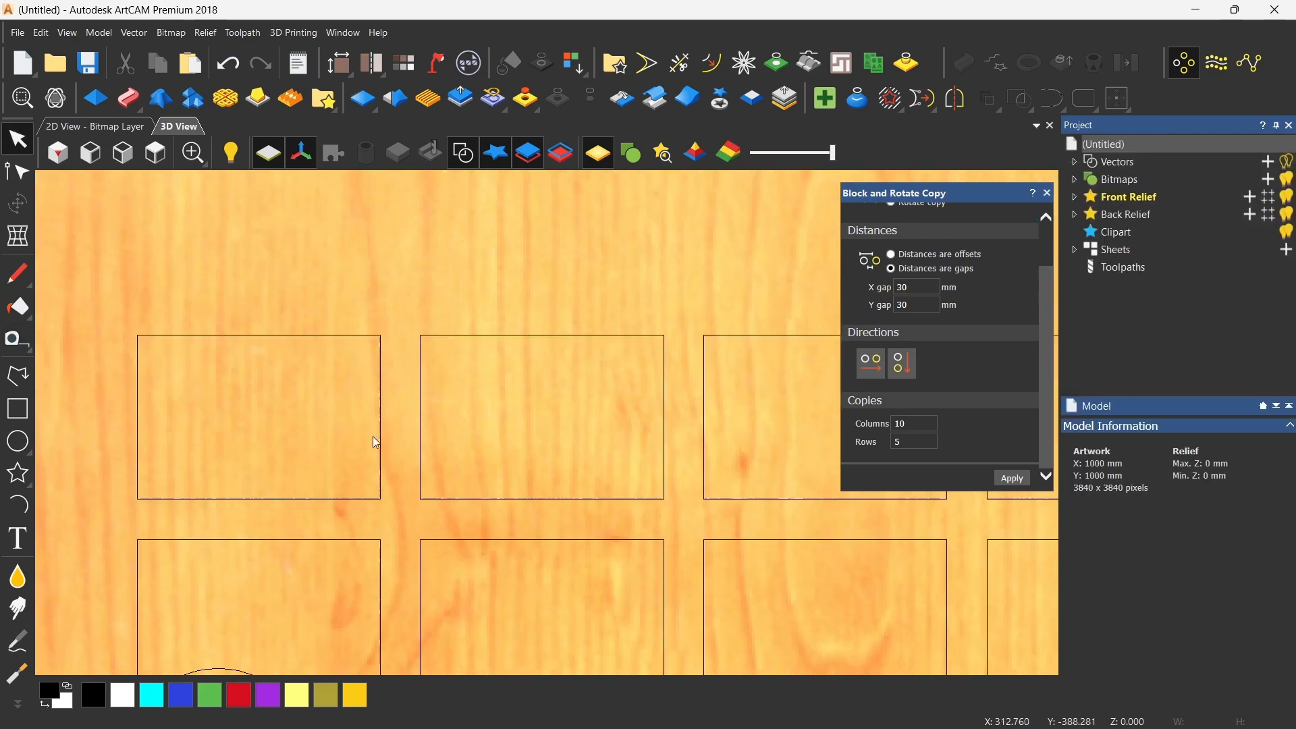
Undo the block copy of the rectangle and change the copy distances from gaps to offsets
{"action": "scroll", "coordinate": [593, 475], "scroll_direction": "down", "scroll_amount": 6}
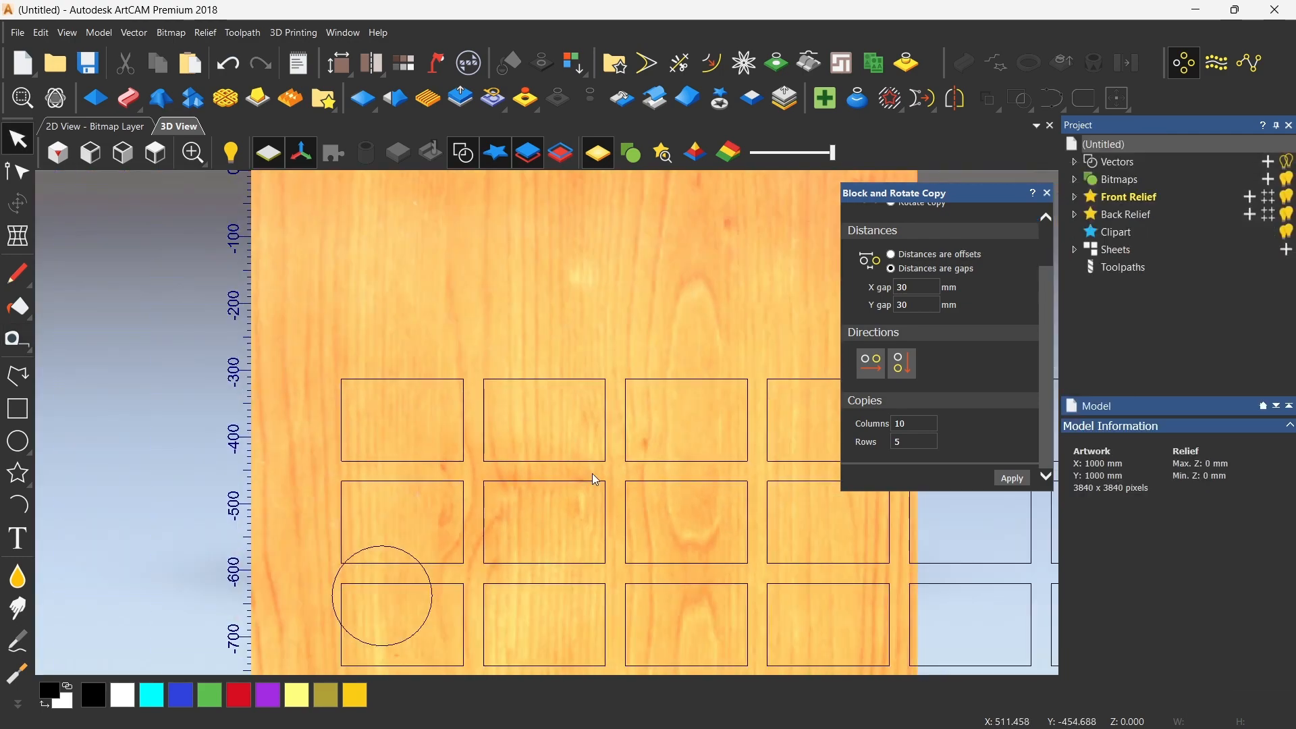
{"action": "key", "text": "ctrl+z"}
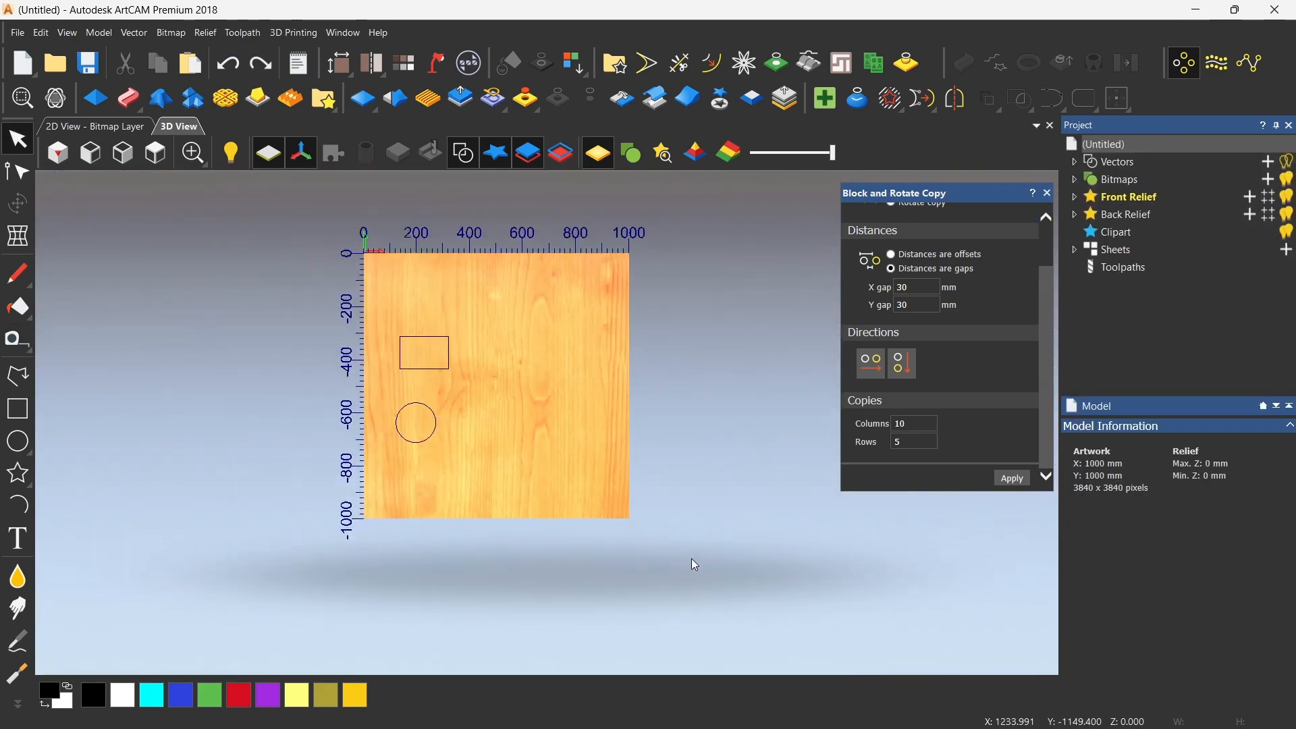
{"action": "scroll", "coordinate": [490, 433], "scroll_direction": "up", "scroll_amount": 3}
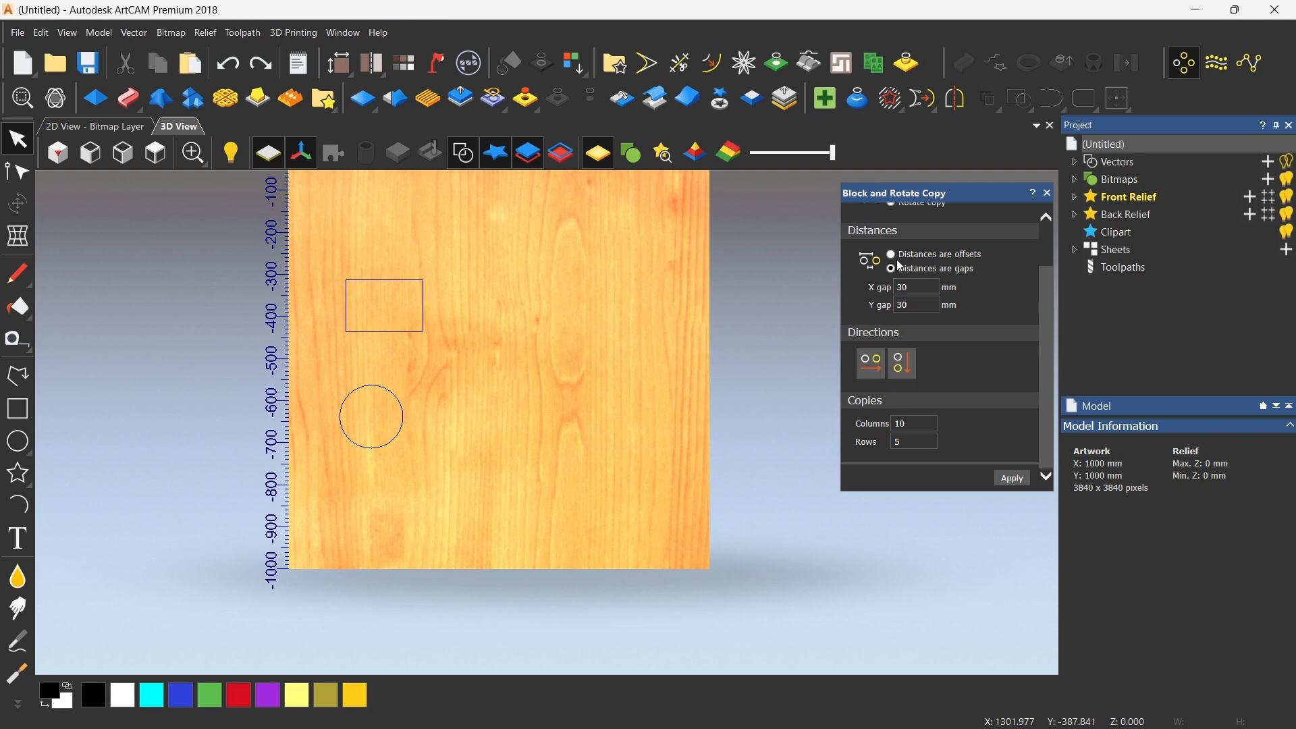
{"action": "left_click", "coordinate": [891, 254]}
{"action": "scroll", "coordinate": [491, 311], "scroll_direction": "up", "scroll_amount": 2}
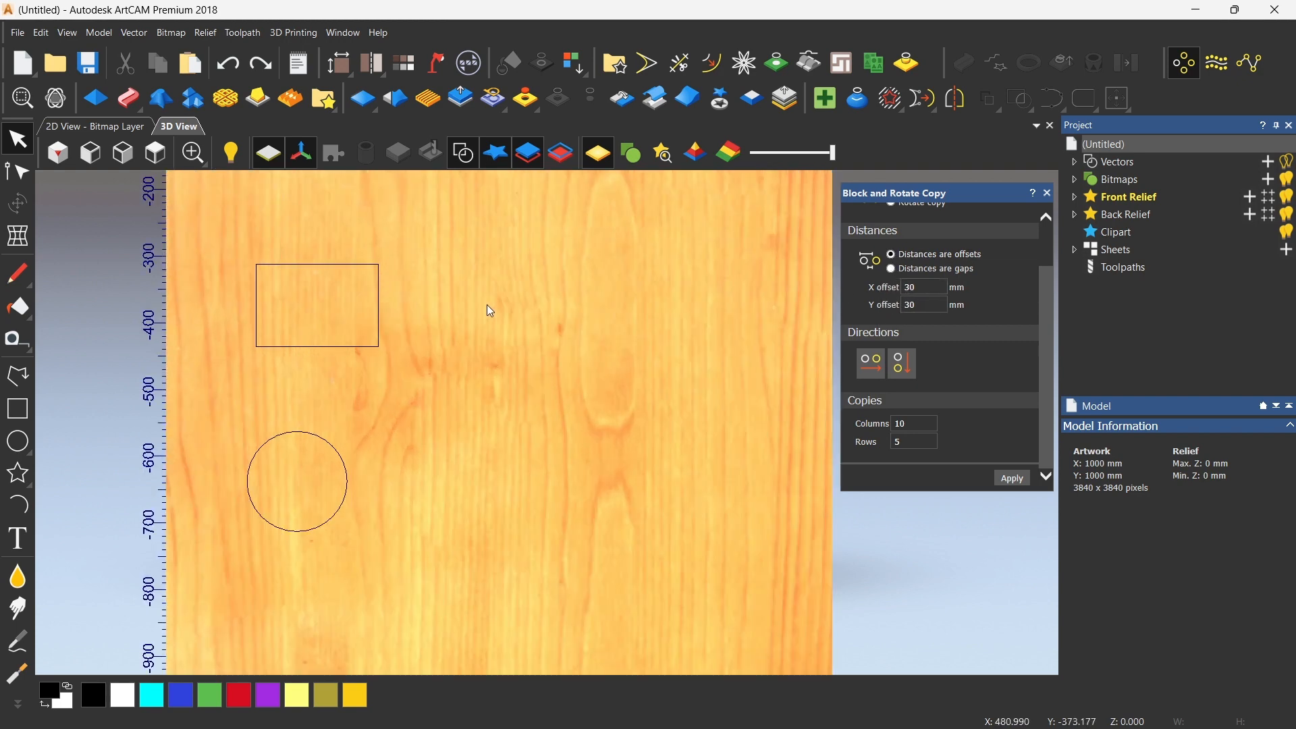
{"action": "scroll", "coordinate": [934, 287], "scroll_direction": "up", "scroll_amount": 1}
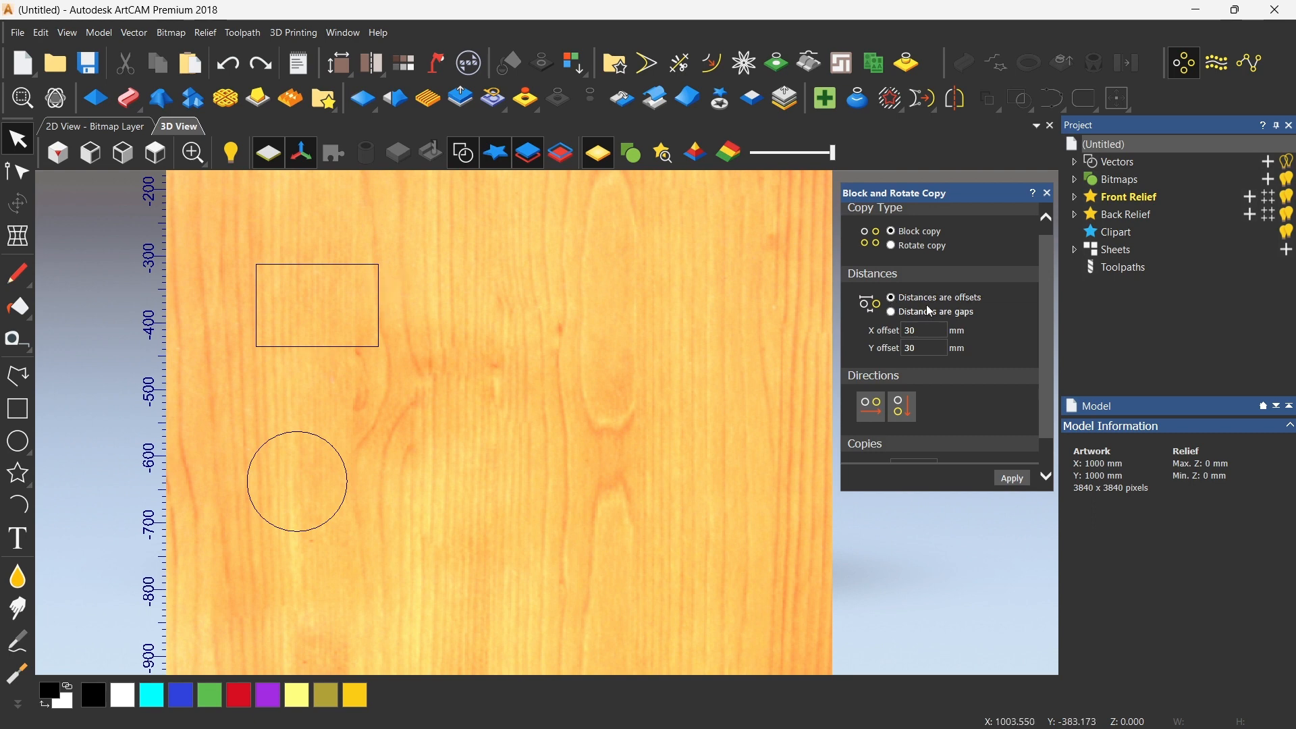
{"action": "scroll", "coordinate": [516, 300], "scroll_direction": "up", "scroll_amount": 2}
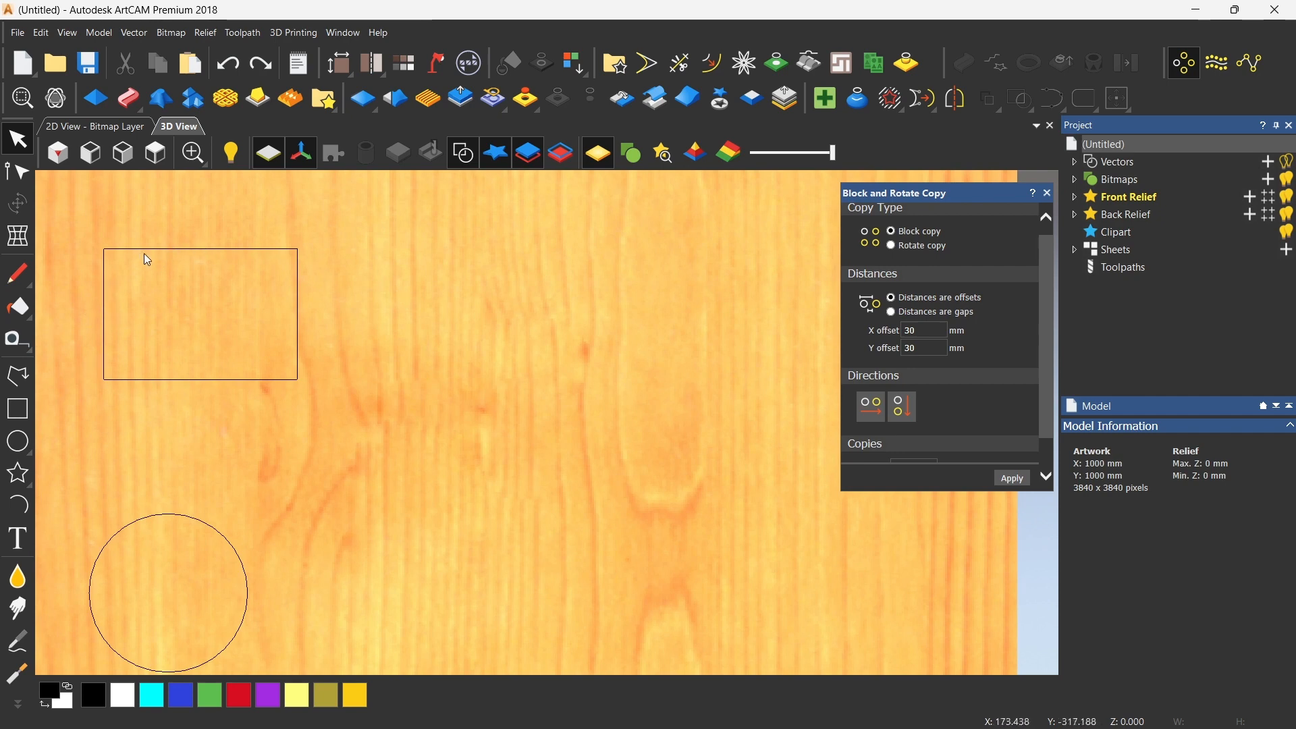
Block copy the rectangle into 10 columns and 5 rows with X and Y offsets of 30 mm
{"action": "double_click", "coordinate": [909, 350]}
{"action": "left_click", "coordinate": [933, 348]}
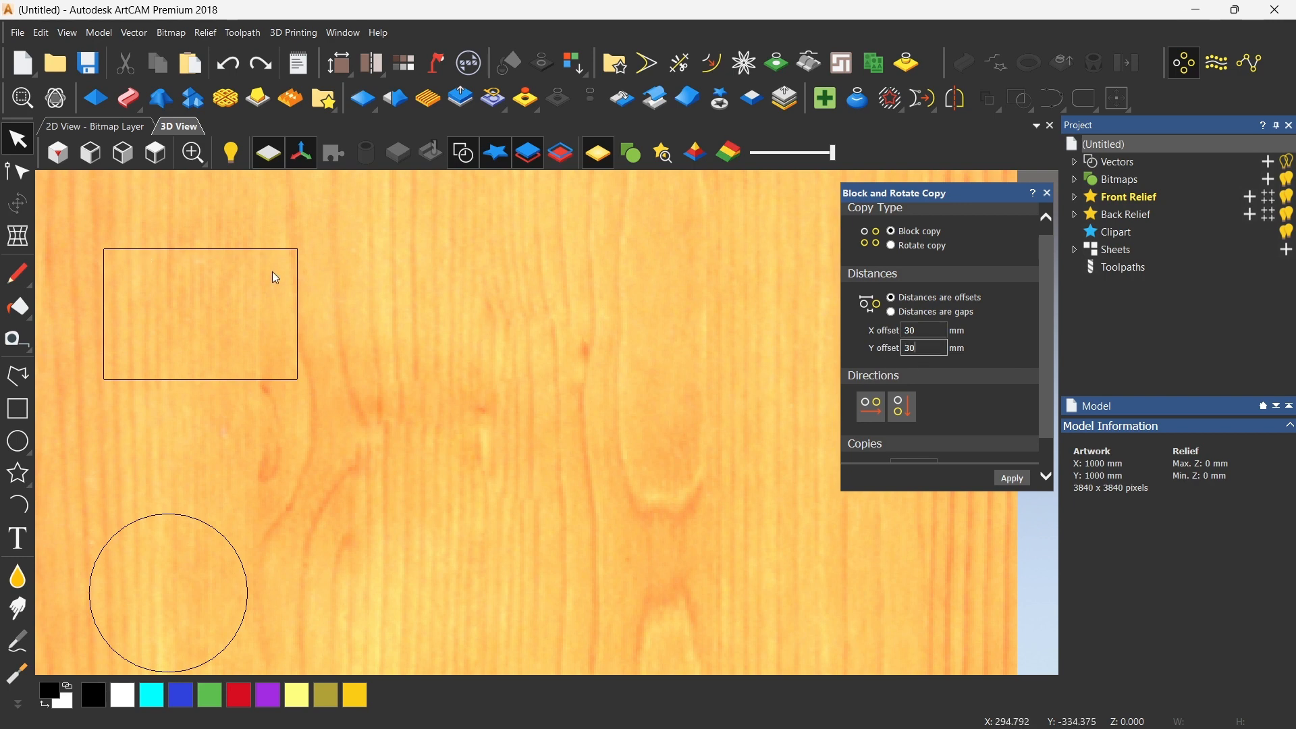
{"action": "scroll", "coordinate": [202, 327], "scroll_direction": "down", "scroll_amount": 2}
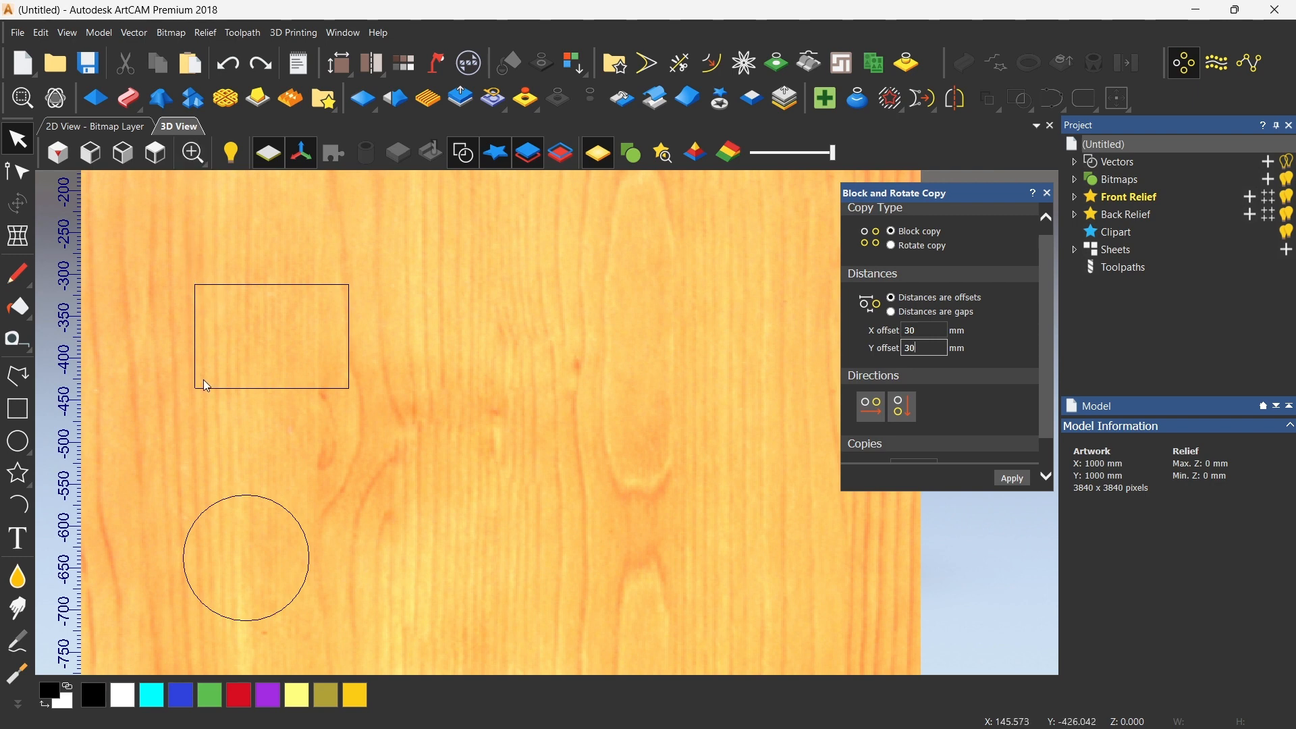
{"action": "scroll", "coordinate": [912, 374], "scroll_direction": "down", "scroll_amount": 1}
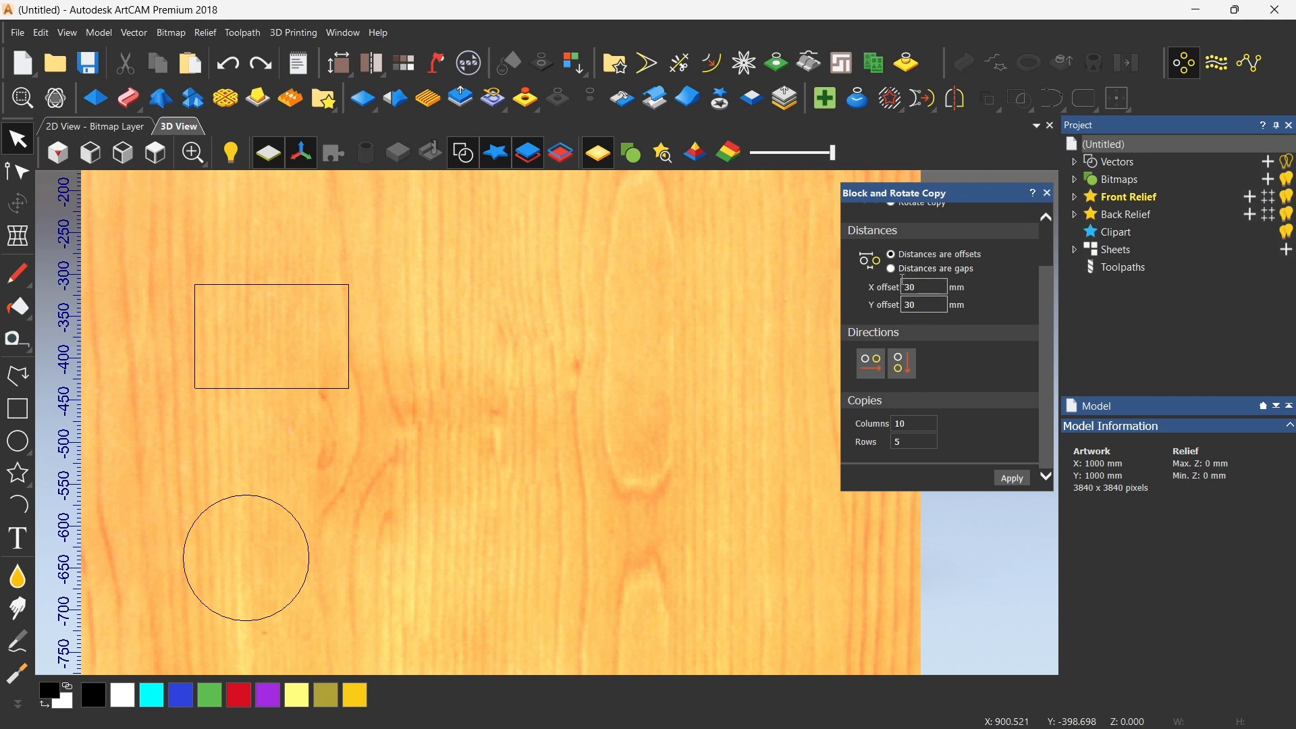
{"action": "left_click", "coordinate": [929, 442]}
{"action": "left_click", "coordinate": [1011, 479]}
{"action": "scroll", "coordinate": [267, 305], "scroll_direction": "down", "scroll_amount": 1}
{"action": "left_click_drag", "start_coordinate": [268, 311], "coordinate": [434, 469]}
{"action": "left_click", "coordinate": [1014, 480]}
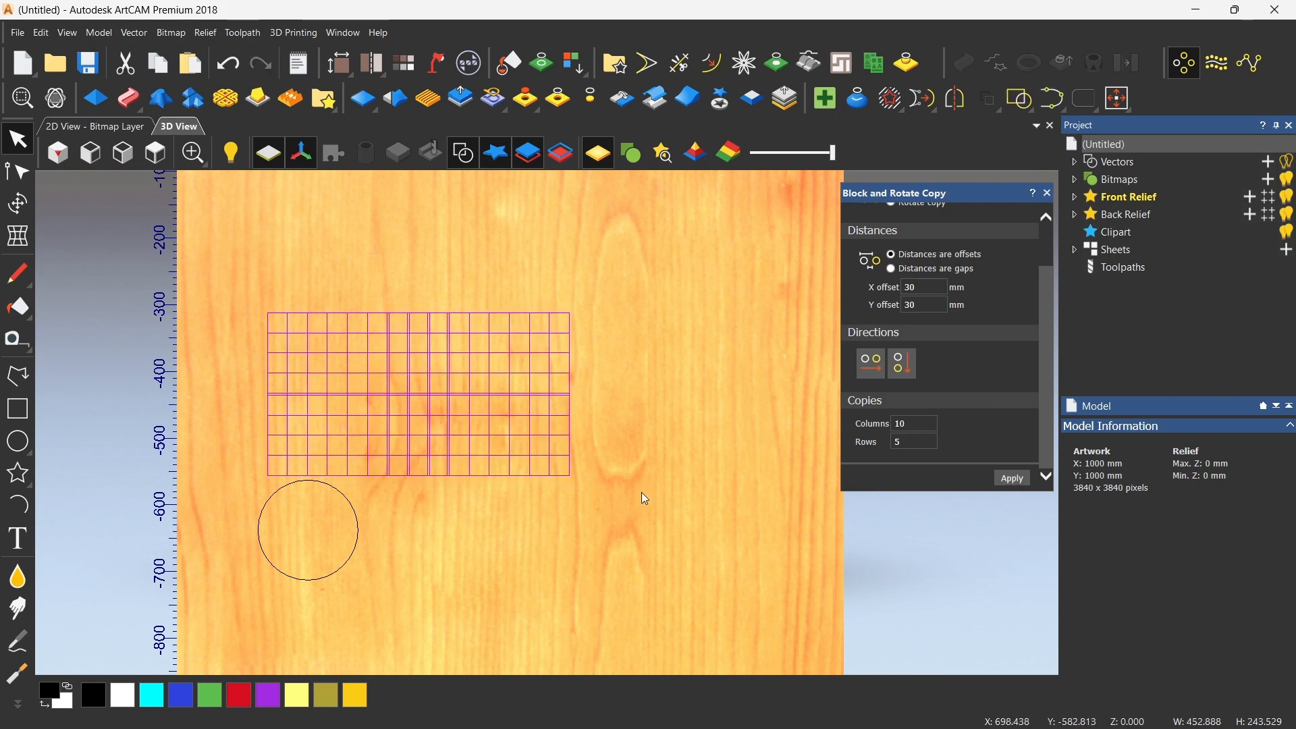
{"action": "scroll", "coordinate": [317, 351], "scroll_direction": "up", "scroll_amount": 1}
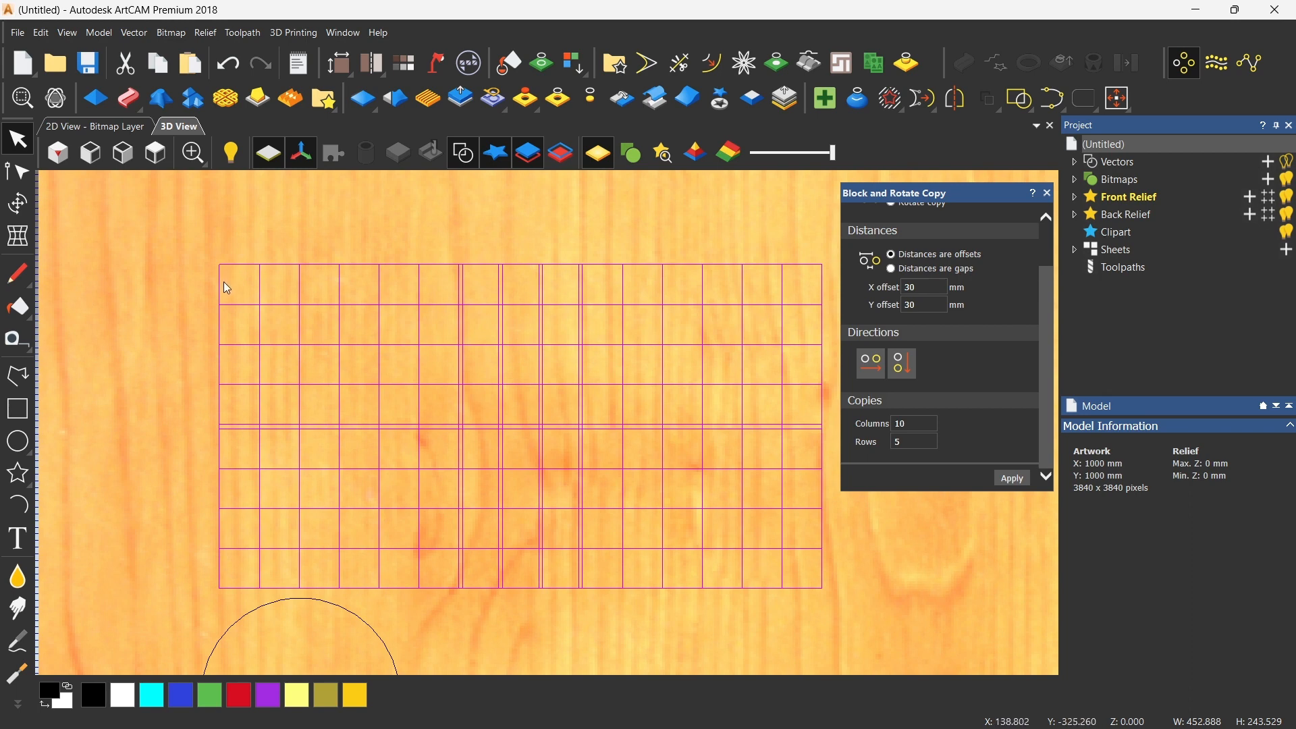
Undo the rectangle's block copy and set both the X offset and the Y offset to 100 mm
{"action": "key", "text": "ctrl+z"}
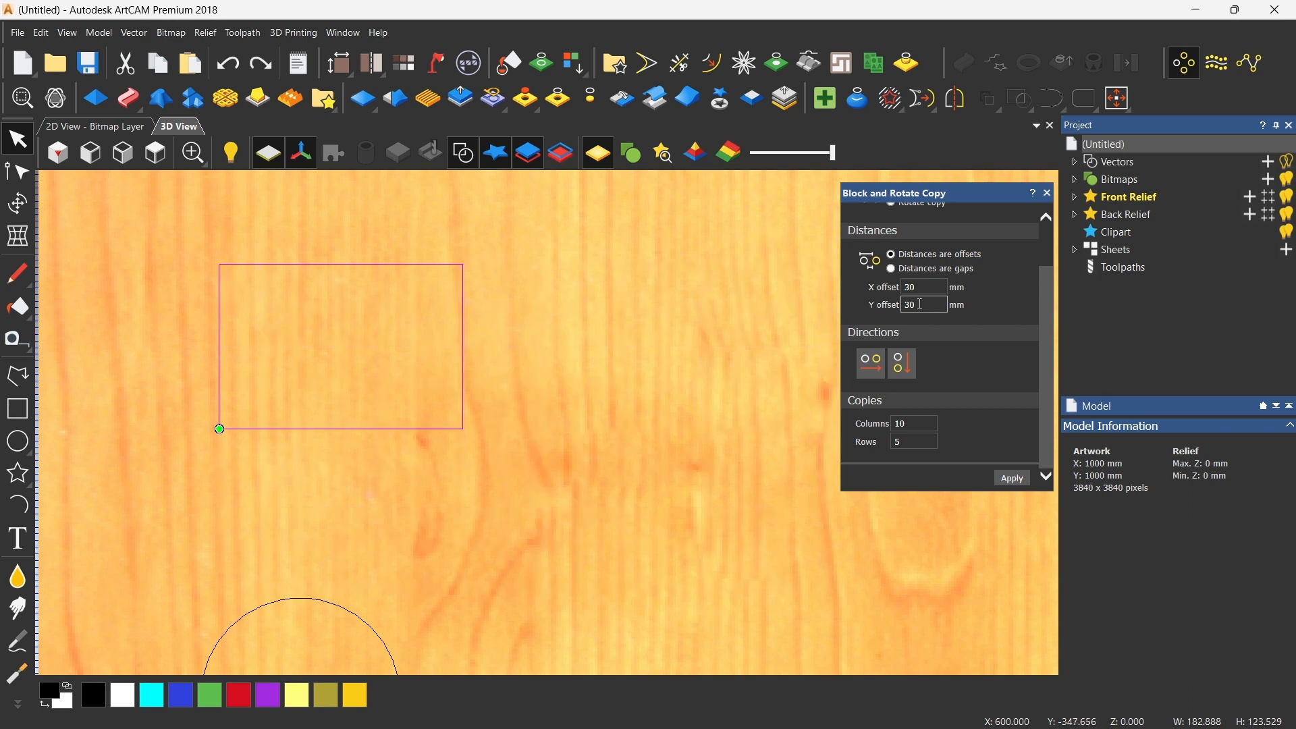
{"action": "left_click_drag", "start_coordinate": [923, 305], "coordinate": [890, 304]}
{"action": "type", "text": "100"}
{"action": "left_click_drag", "start_coordinate": [926, 288], "coordinate": [896, 280]}
{"action": "type", "text": "1"}
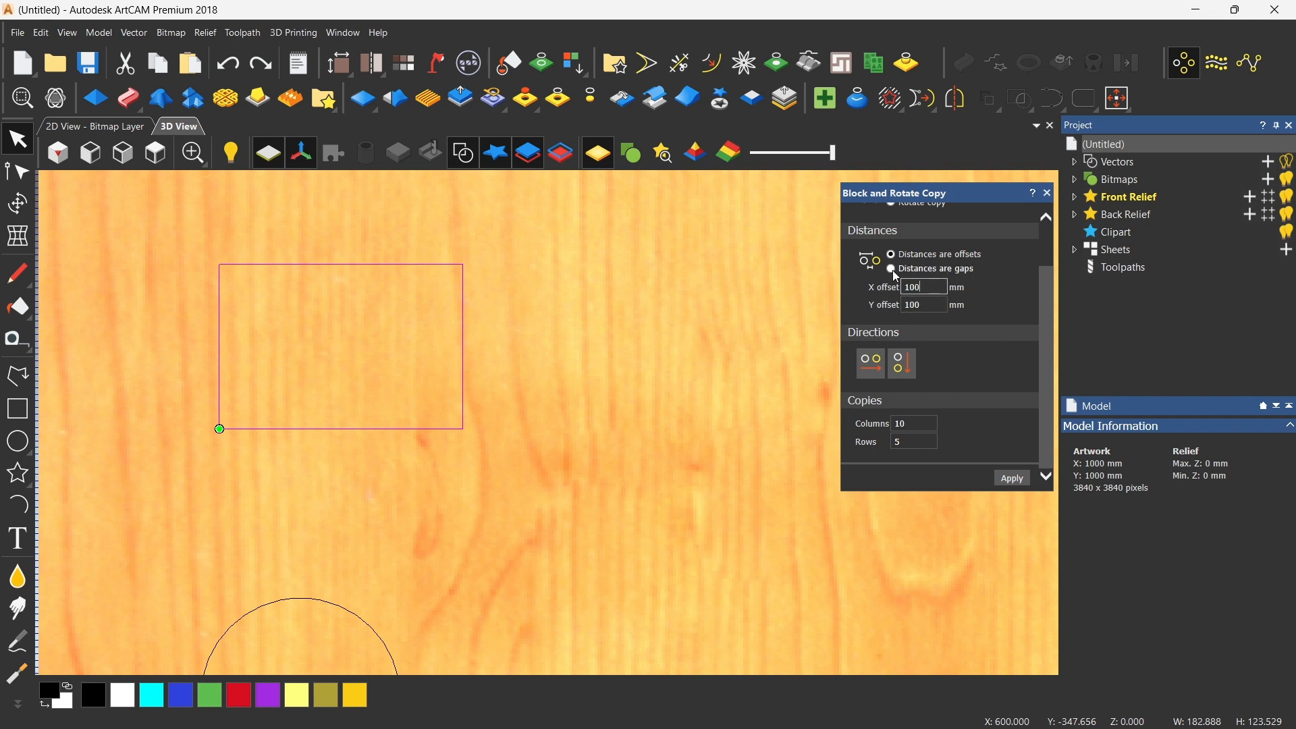
Block copy the rectangle at the 100 mm offsets into 10 columns and 5 rows
{"action": "left_click", "coordinate": [1012, 478]}
{"action": "scroll", "coordinate": [594, 429], "scroll_direction": "down", "scroll_amount": 2}
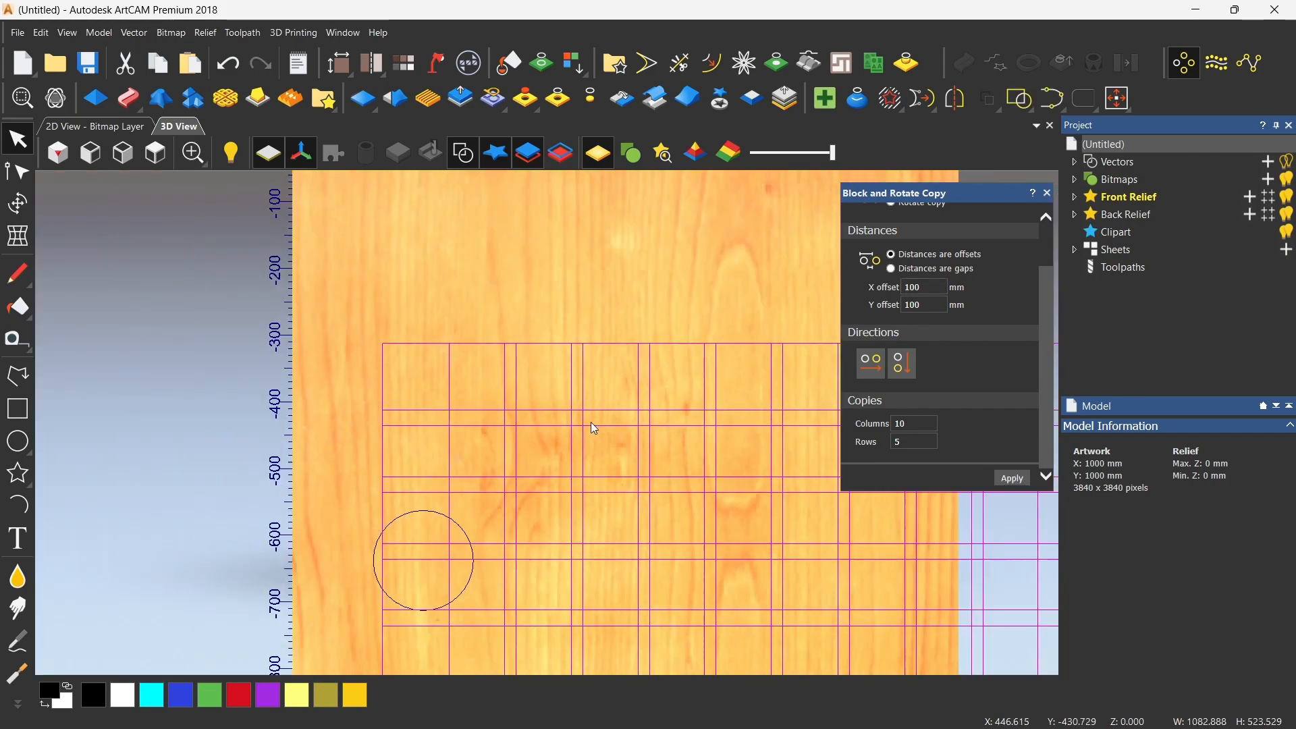
{"action": "scroll", "coordinate": [590, 423], "scroll_direction": "down", "scroll_amount": 2}
{"action": "left_click", "coordinate": [626, 340]}
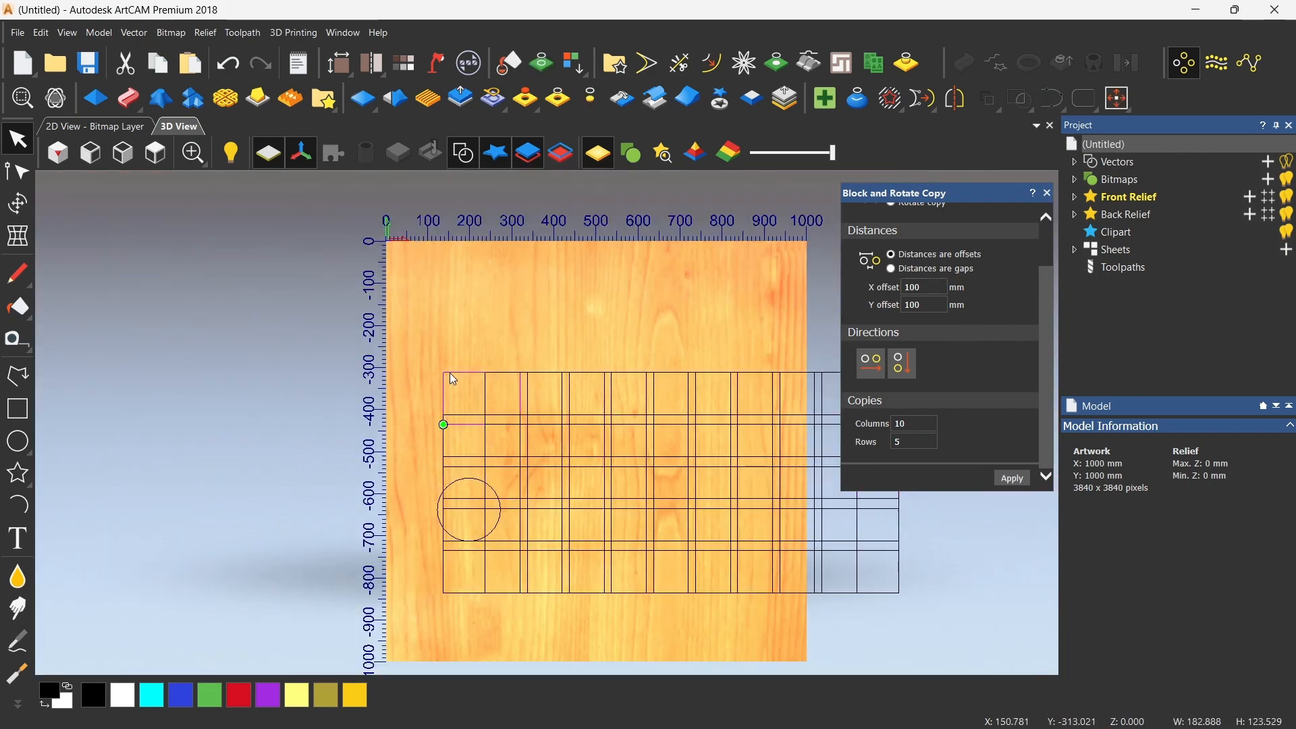
Examine how the first two rectangles of the upper row are offset by selecting each in turn, and clear the selection
{"action": "scroll", "coordinate": [503, 397], "scroll_direction": "up", "scroll_amount": 2}
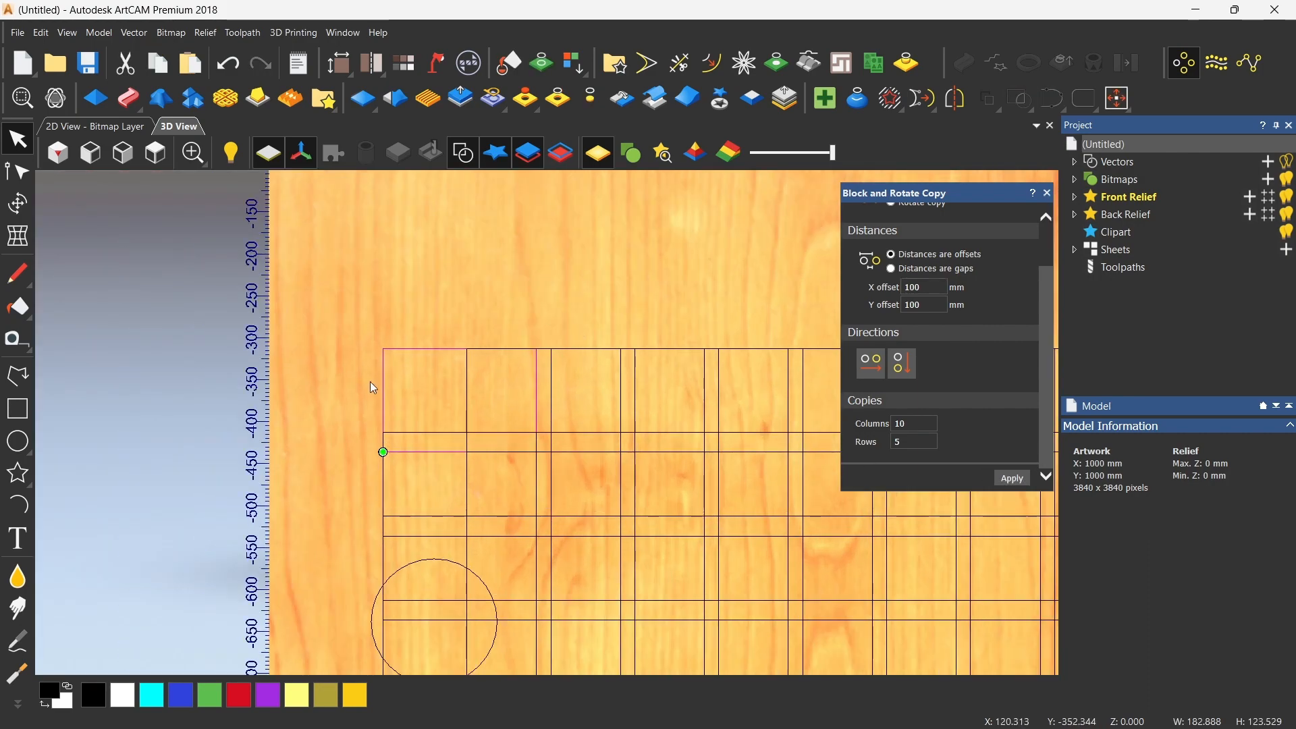
{"action": "left_click", "coordinate": [465, 381]}
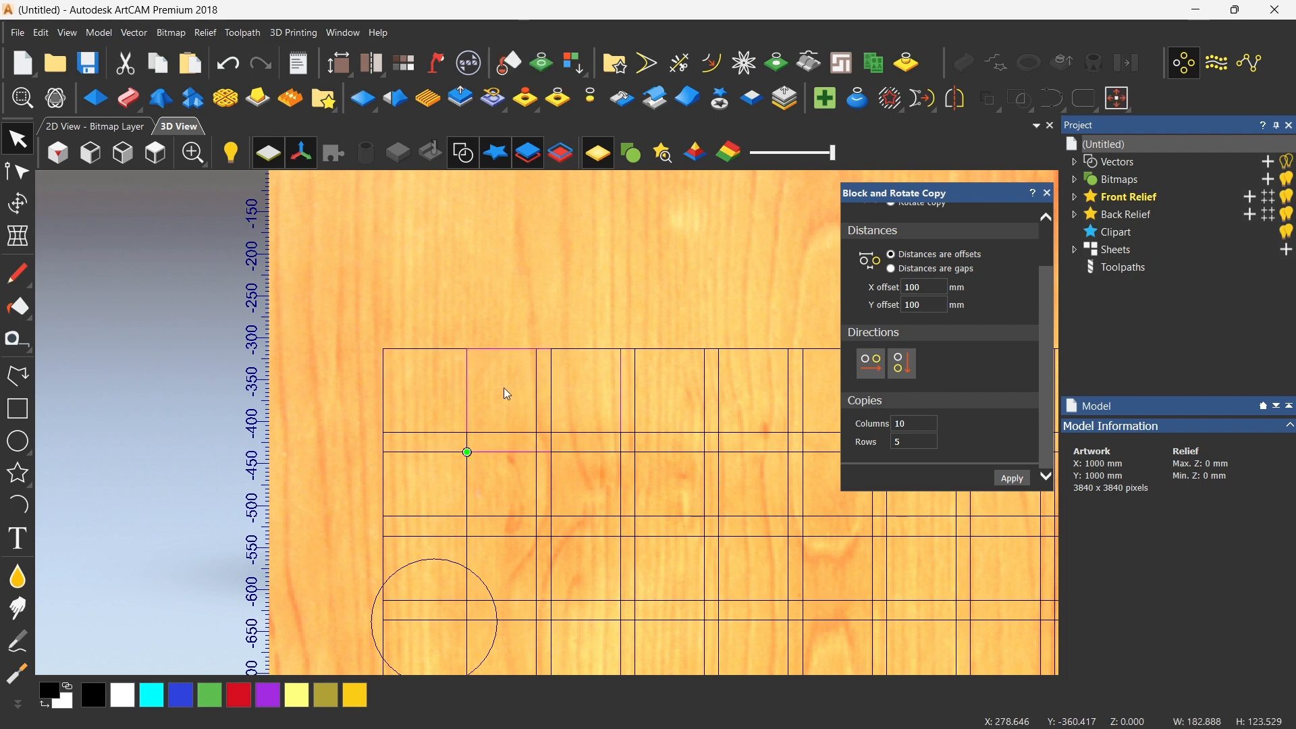
{"action": "left_click", "coordinate": [383, 382]}
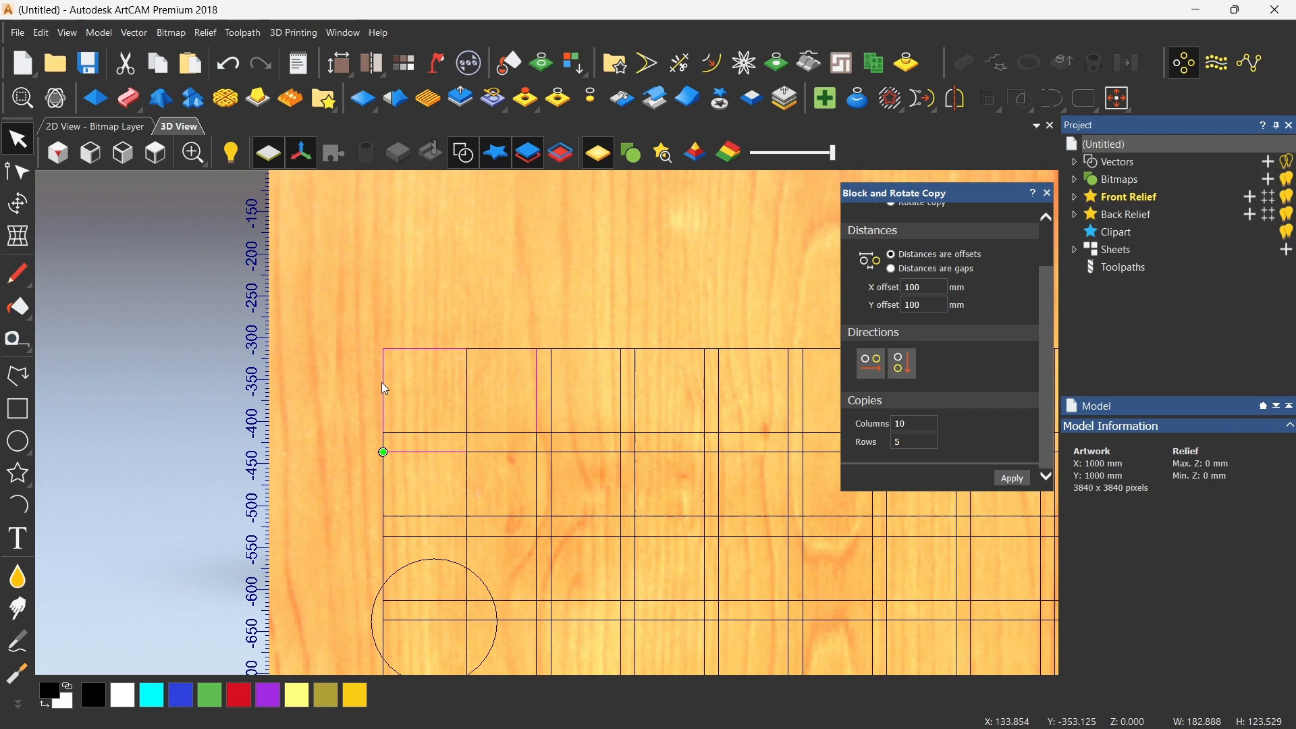
{"action": "left_click", "coordinate": [411, 432]}
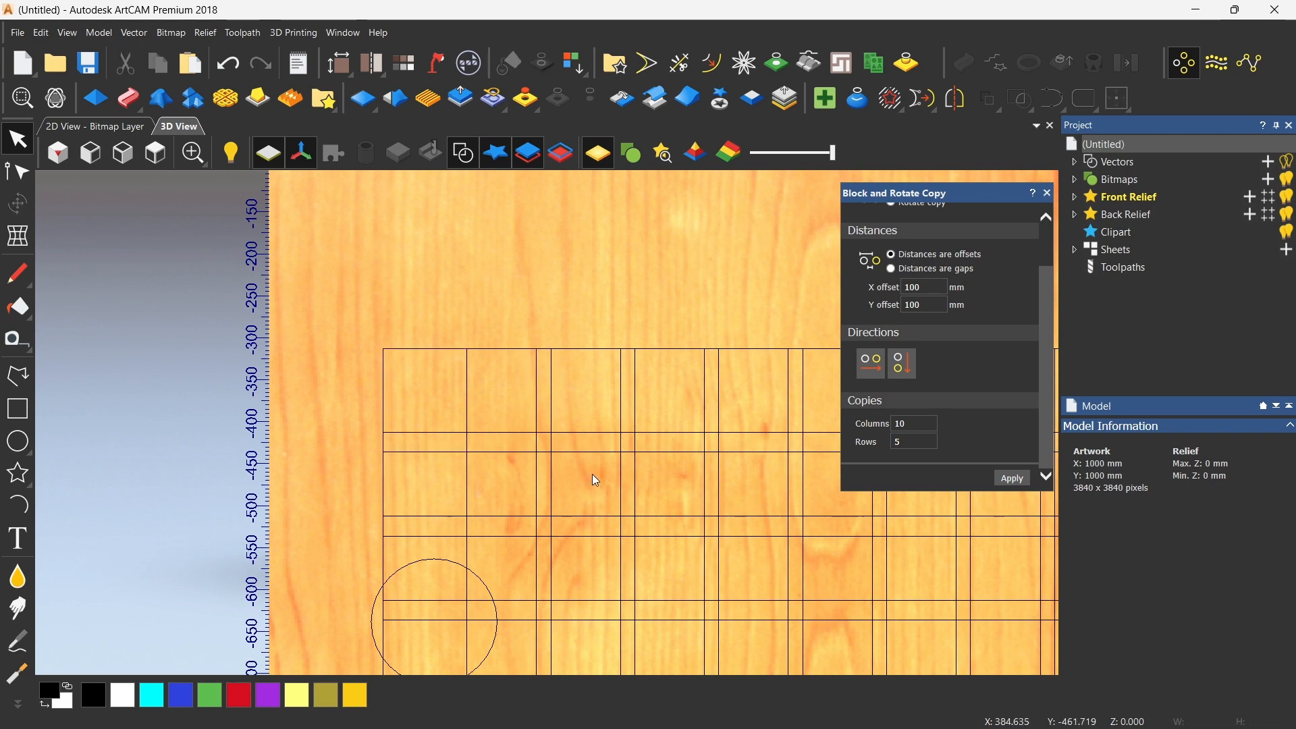
{"action": "scroll", "coordinate": [592, 476], "scroll_direction": "down", "scroll_amount": 7}
{"action": "scroll", "coordinate": [696, 472], "scroll_direction": "up", "scroll_amount": 3}
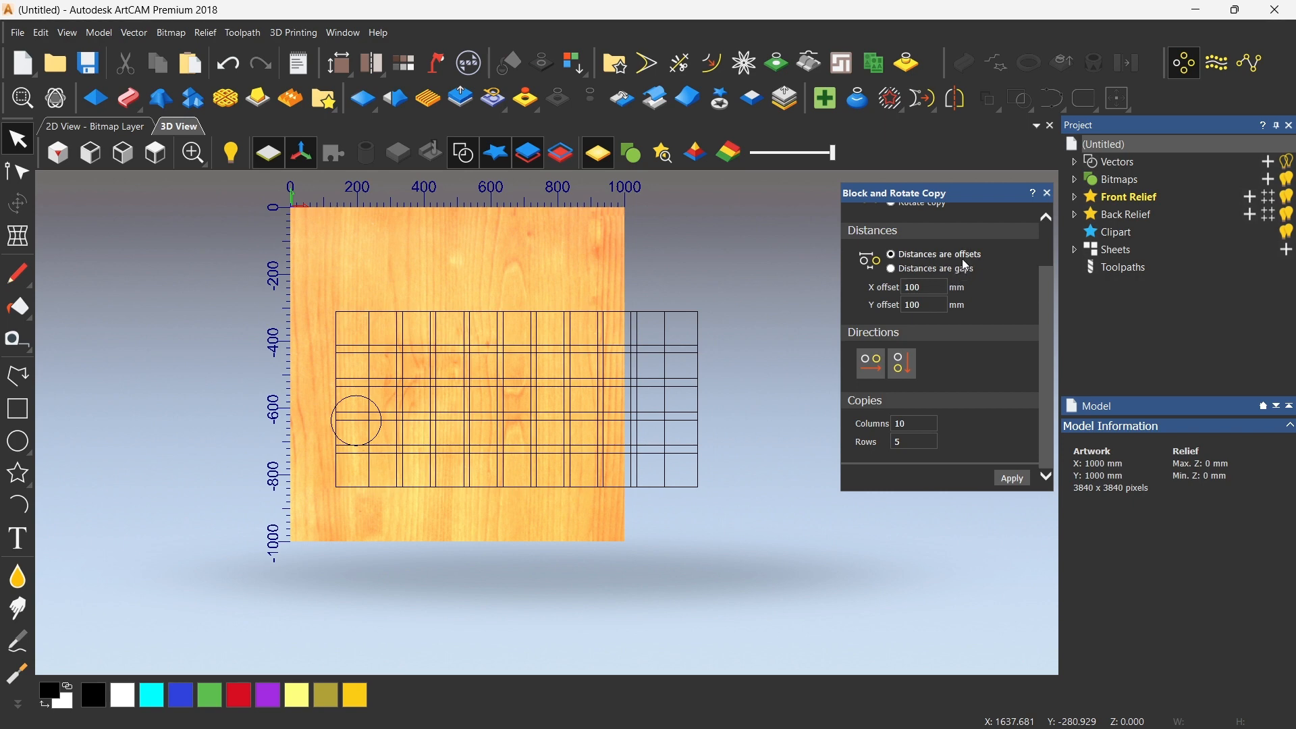
{"action": "scroll", "coordinate": [601, 417], "scroll_direction": "up", "scroll_amount": 1}
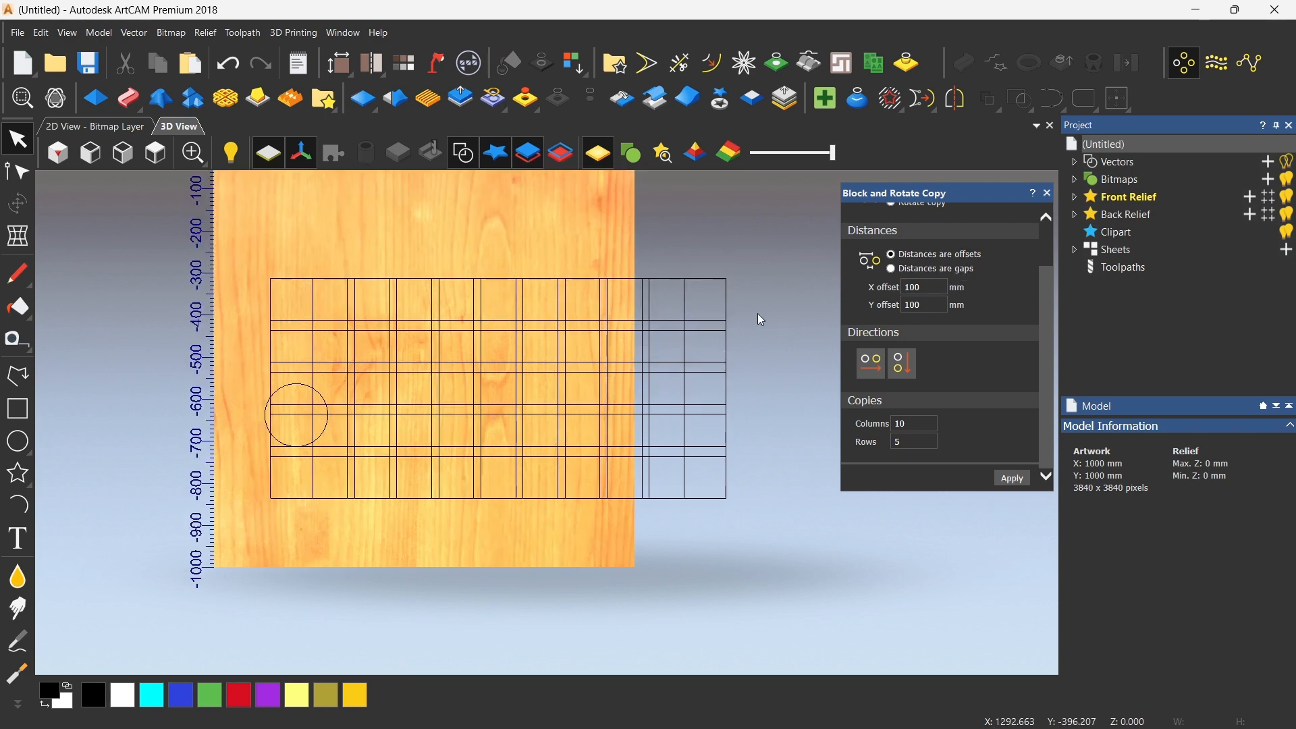
Undo the rectangle copies and block copy the circle into 10 columns and 5 rows with 100 mm offsets
{"action": "key", "text": "ctrl+z"}
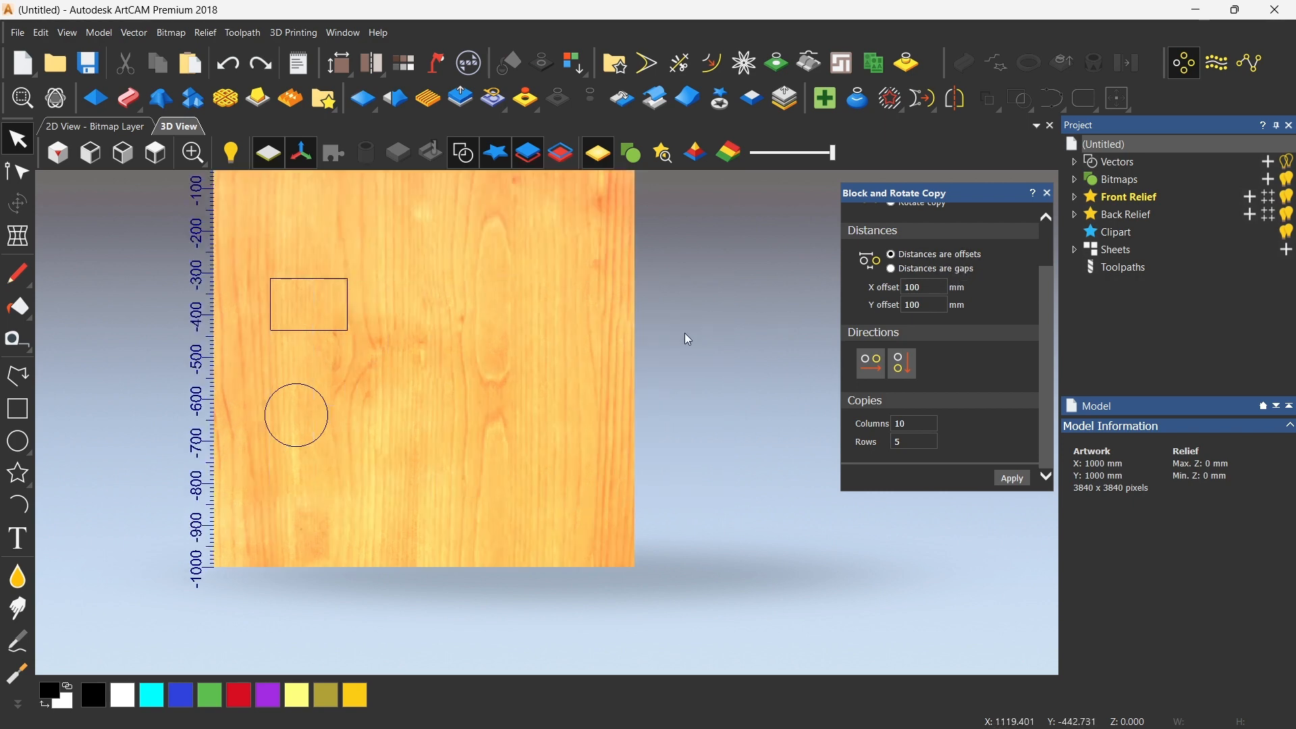
{"action": "left_click", "coordinate": [323, 399]}
{"action": "left_click", "coordinate": [1013, 480]}
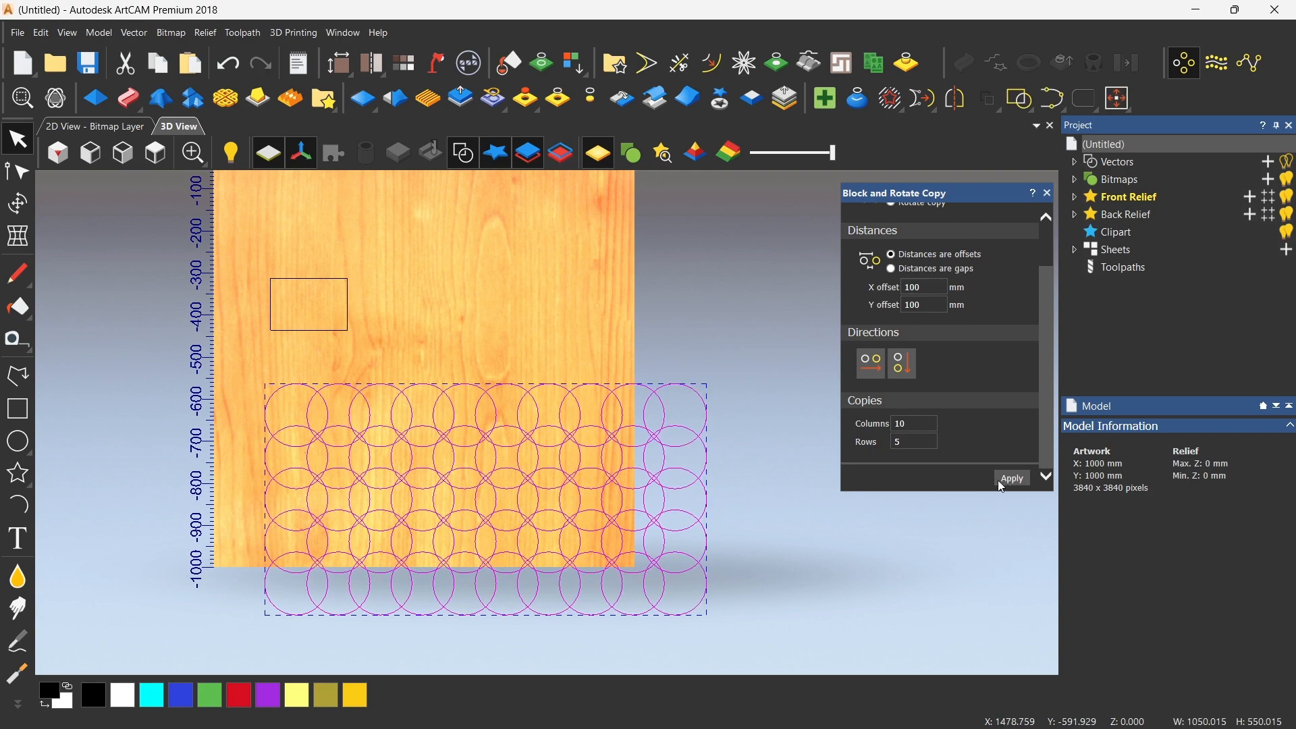
{"action": "scroll", "coordinate": [550, 520], "scroll_direction": "up", "scroll_amount": 3}
{"action": "scroll", "coordinate": [344, 465], "scroll_direction": "down", "scroll_amount": 1}
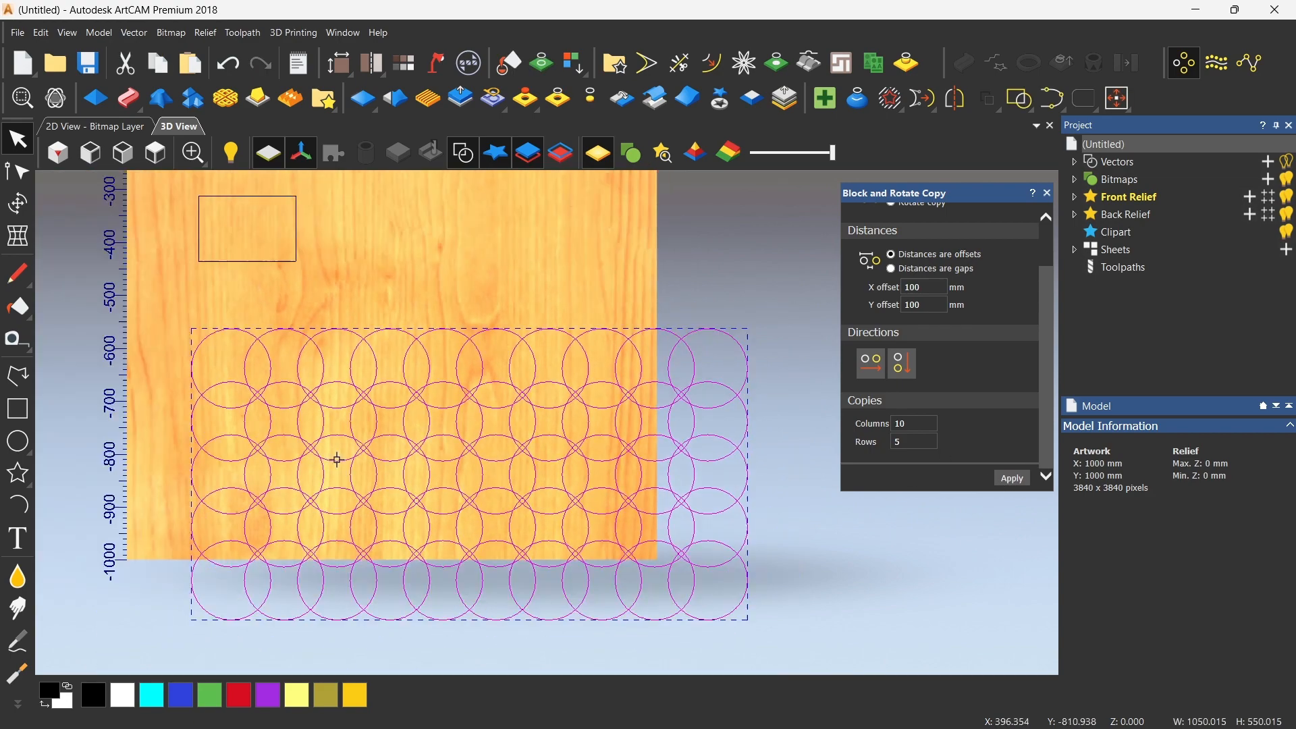
Undo the circle copies and block copy the circle into 10 columns and 5 rows with X and Y offsets of 50 mm
{"action": "key", "text": "ctrl+z"}
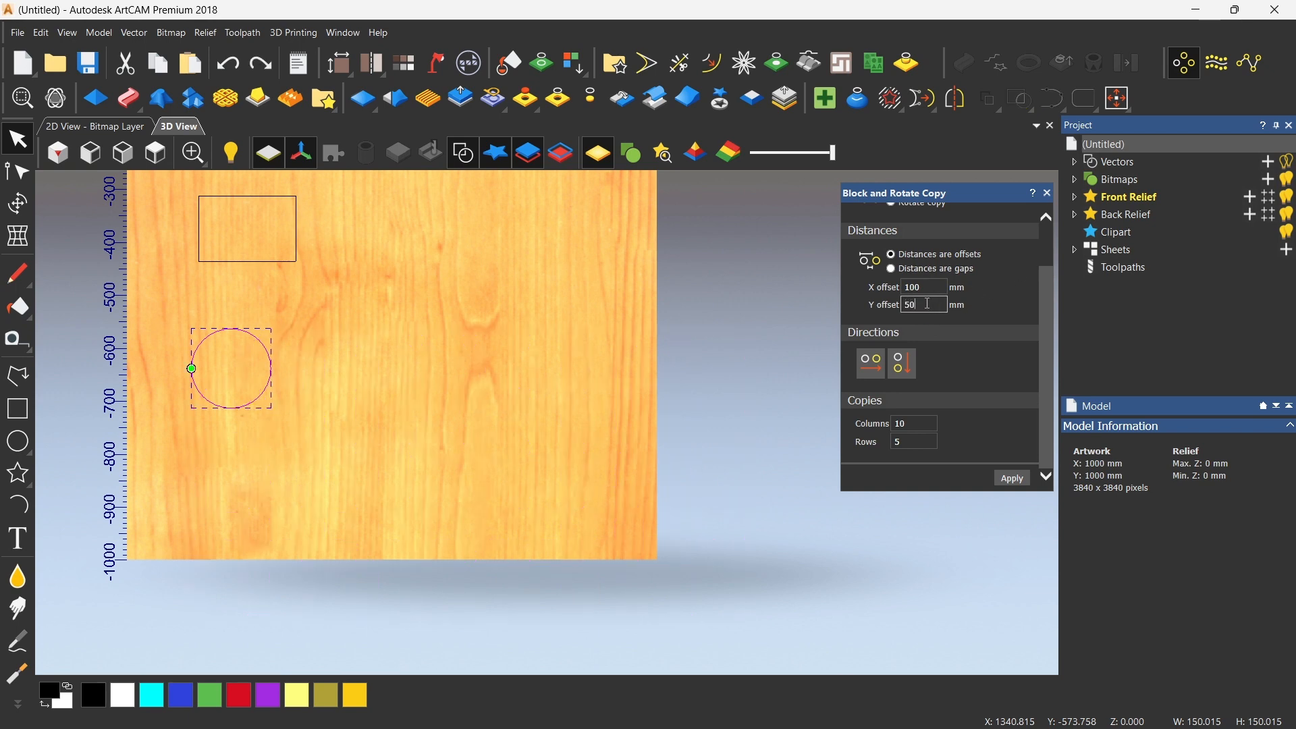
{"action": "left_click_drag", "start_coordinate": [931, 287], "coordinate": [867, 289]}
{"action": "type", "text": "50"}
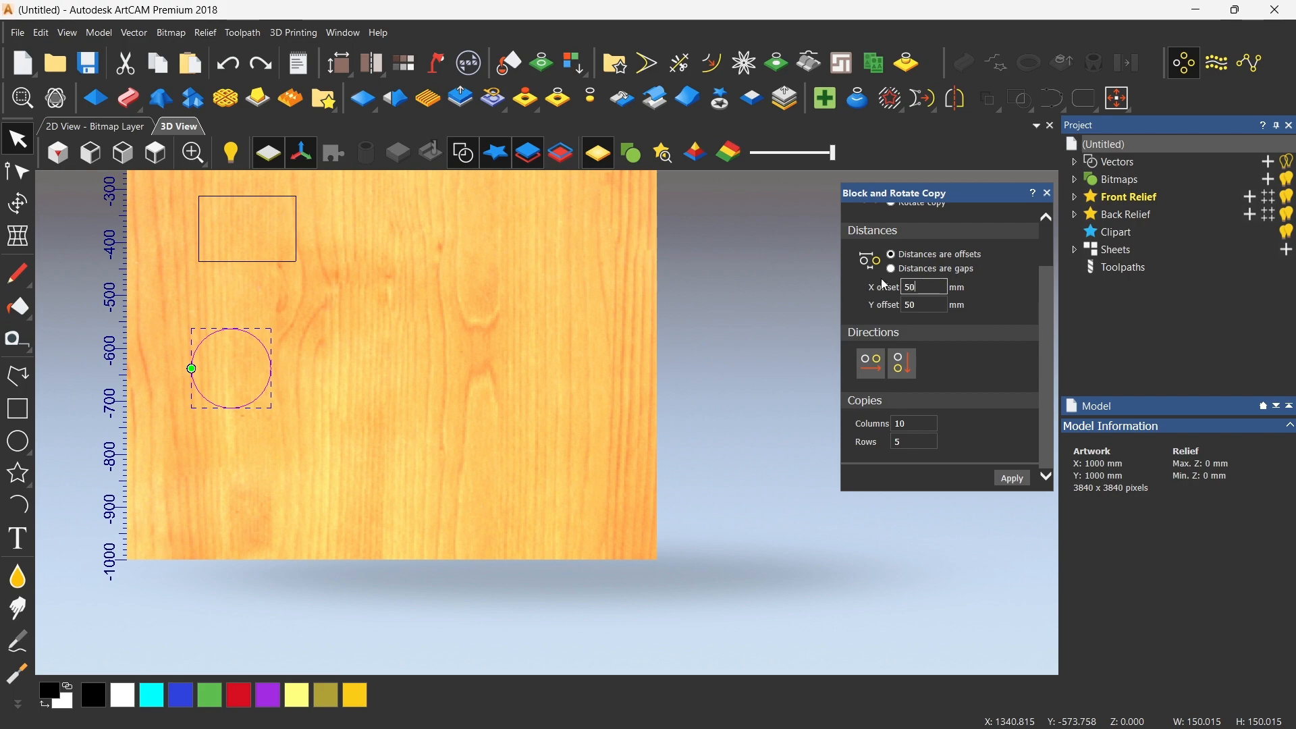
{"action": "left_click", "coordinate": [1013, 478]}
{"action": "scroll", "coordinate": [295, 485], "scroll_direction": "up", "scroll_amount": 1}
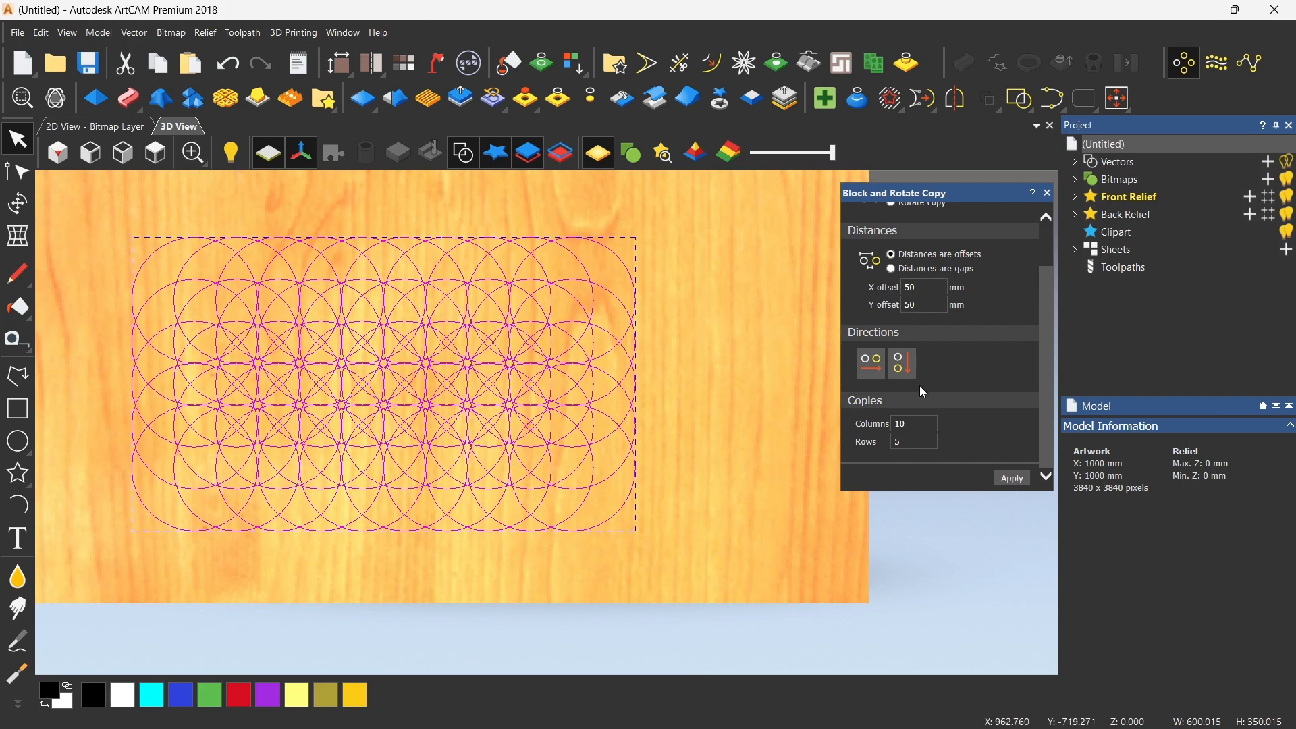
Undo the circle copies and block copy the circle into 10 columns and 5 rows with X and Y offsets of 80 mm
{"action": "key", "text": "ctrl+z"}
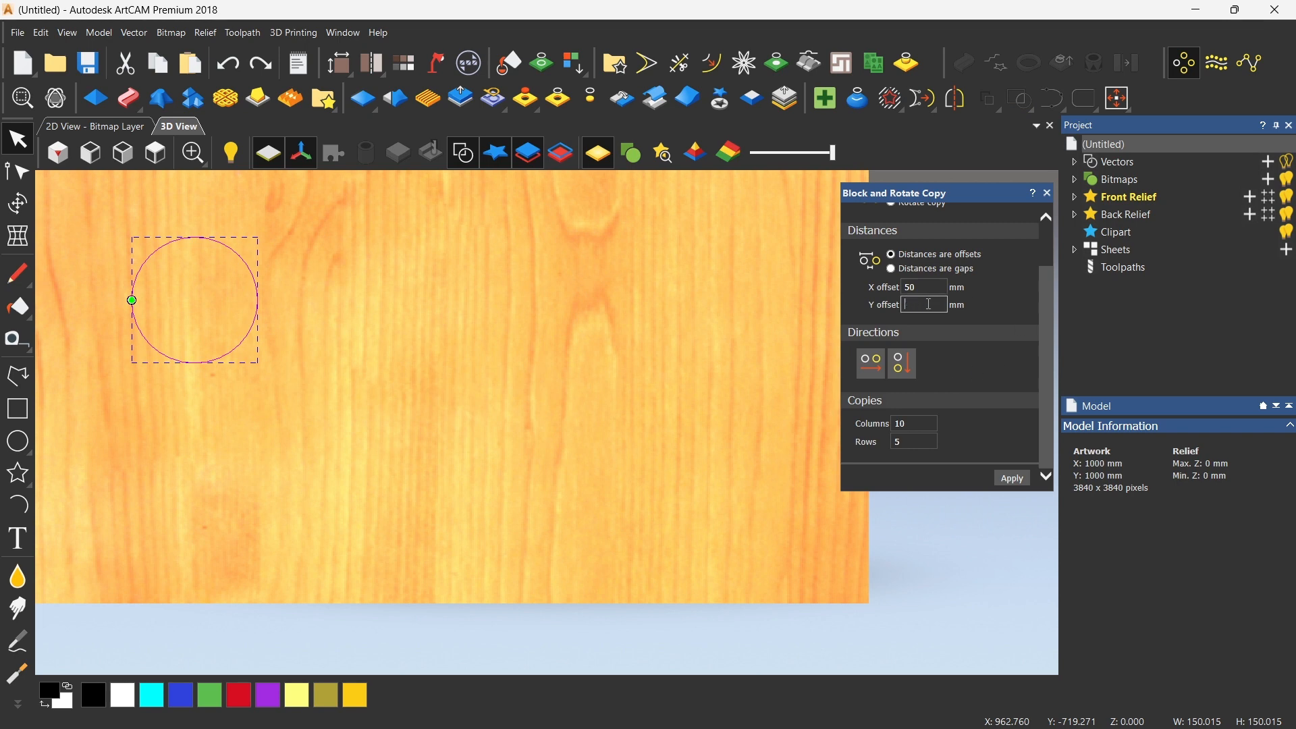
{"action": "left_click", "coordinate": [929, 286]}
{"action": "type", "text": "80"}
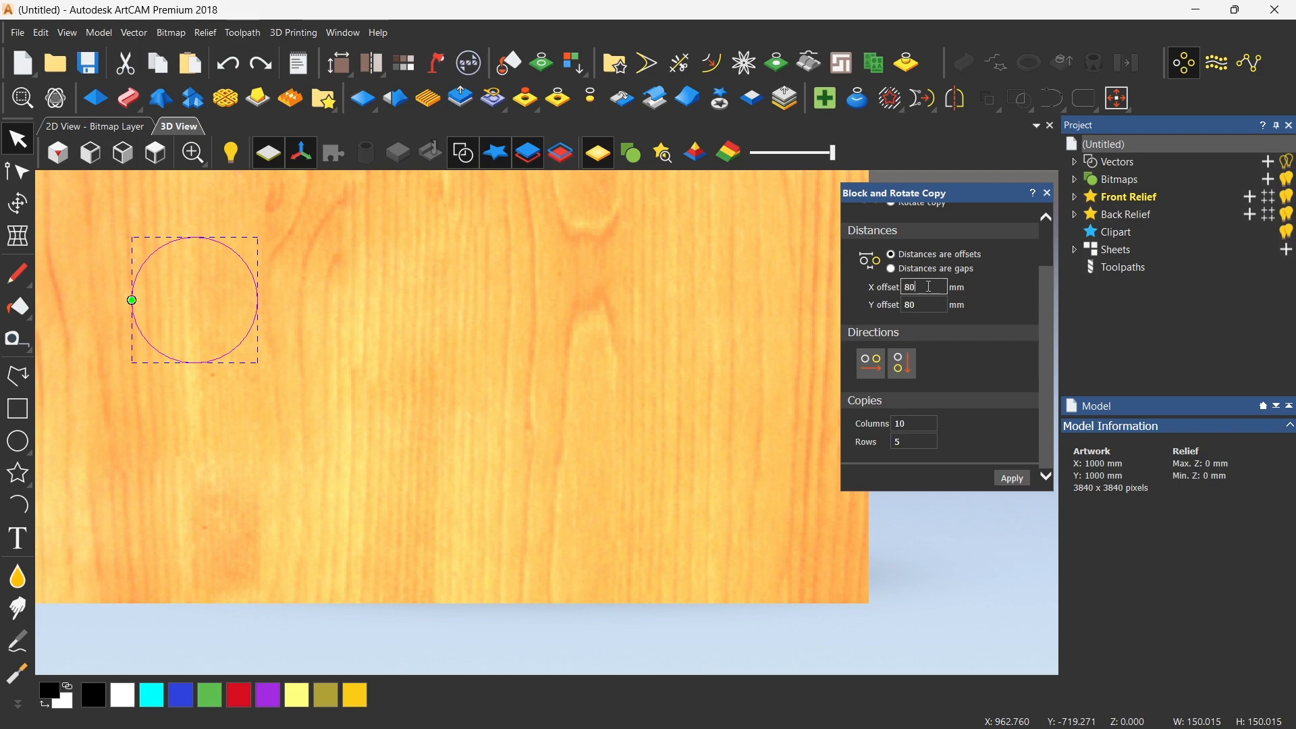
{"action": "left_click", "coordinate": [1012, 478]}
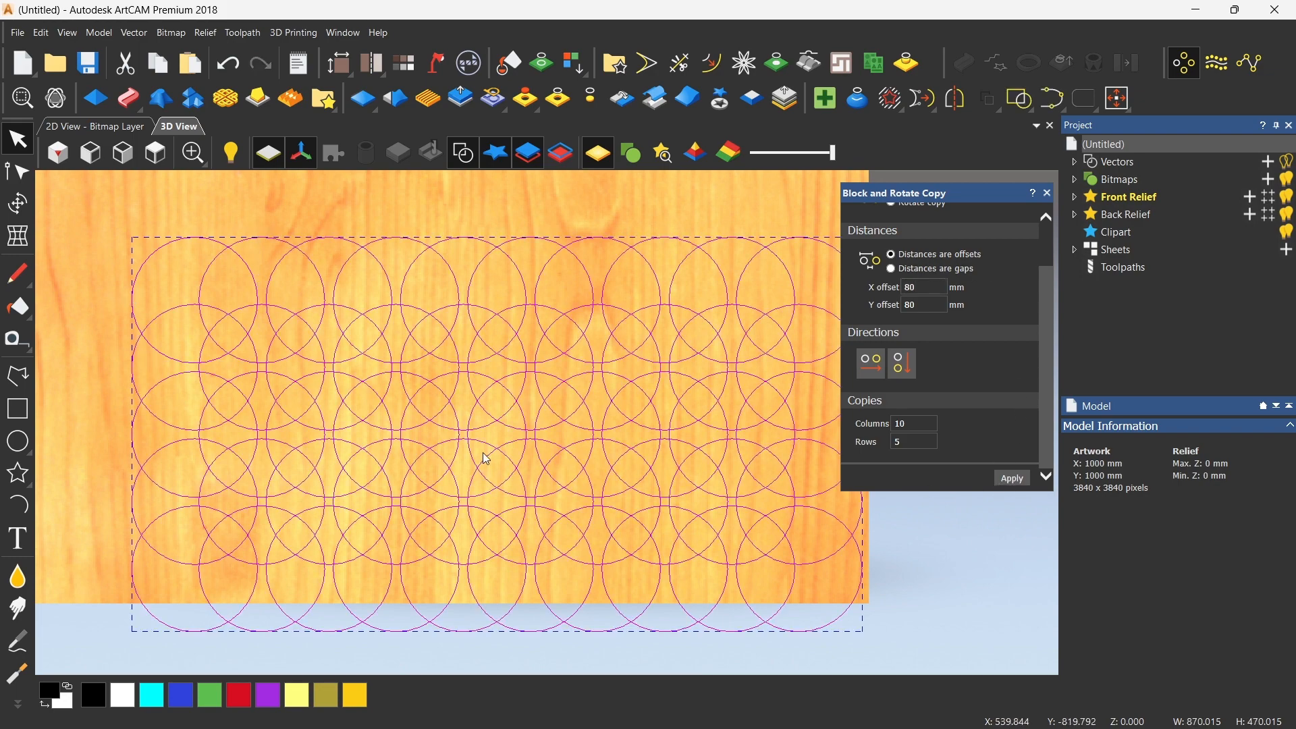
{"action": "scroll", "coordinate": [480, 454], "scroll_direction": "down", "scroll_amount": 2}
{"action": "left_click", "coordinate": [622, 273]}
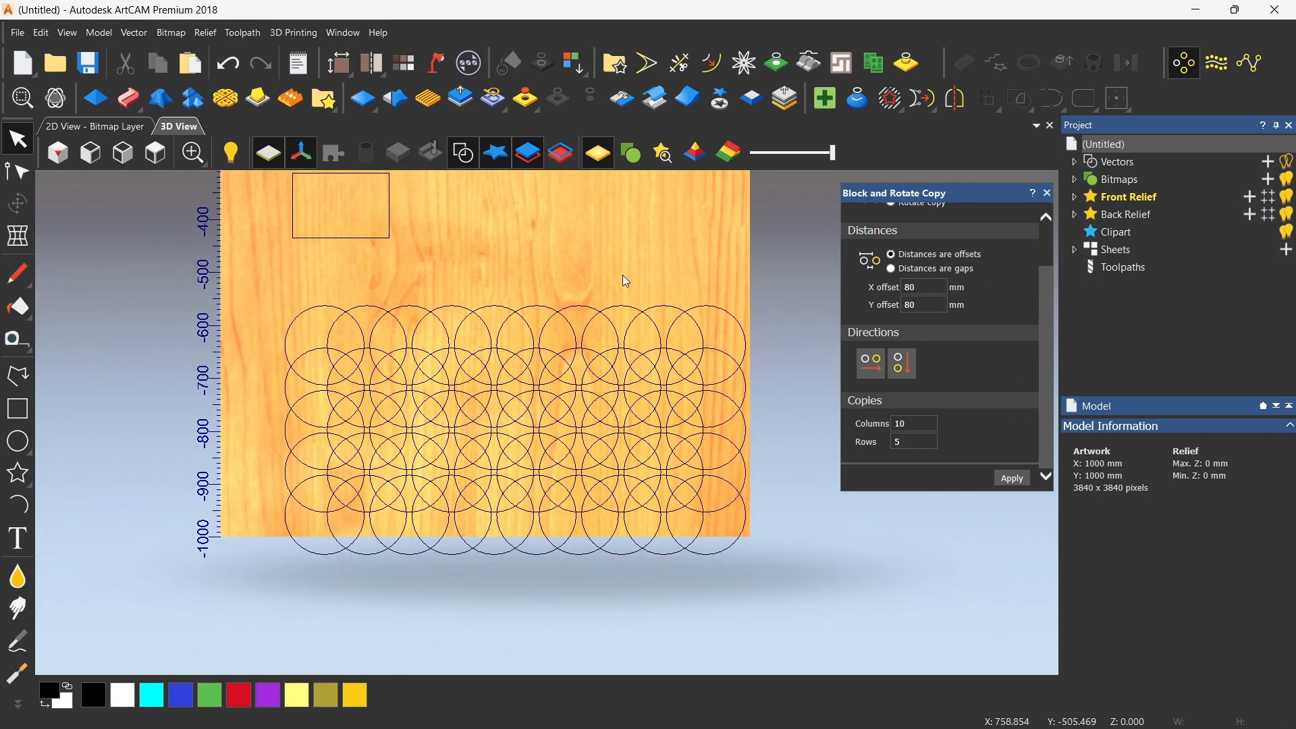
Undo the 80 mm circle copies, switch to Rotate copy and pick a rotation centre at about X 397.7, Y -777.6 mm
{"action": "key", "text": "ctrl+z"}
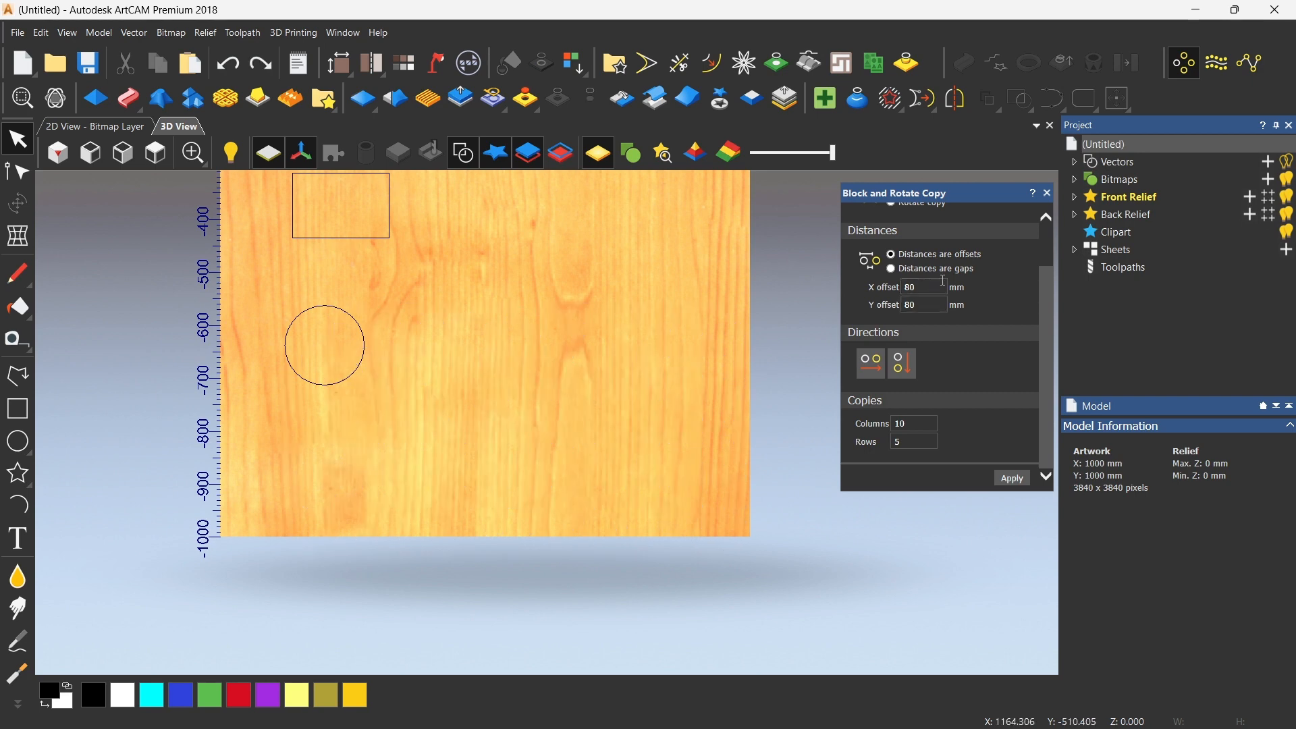
{"action": "scroll", "coordinate": [934, 270], "scroll_direction": "up", "scroll_amount": 1}
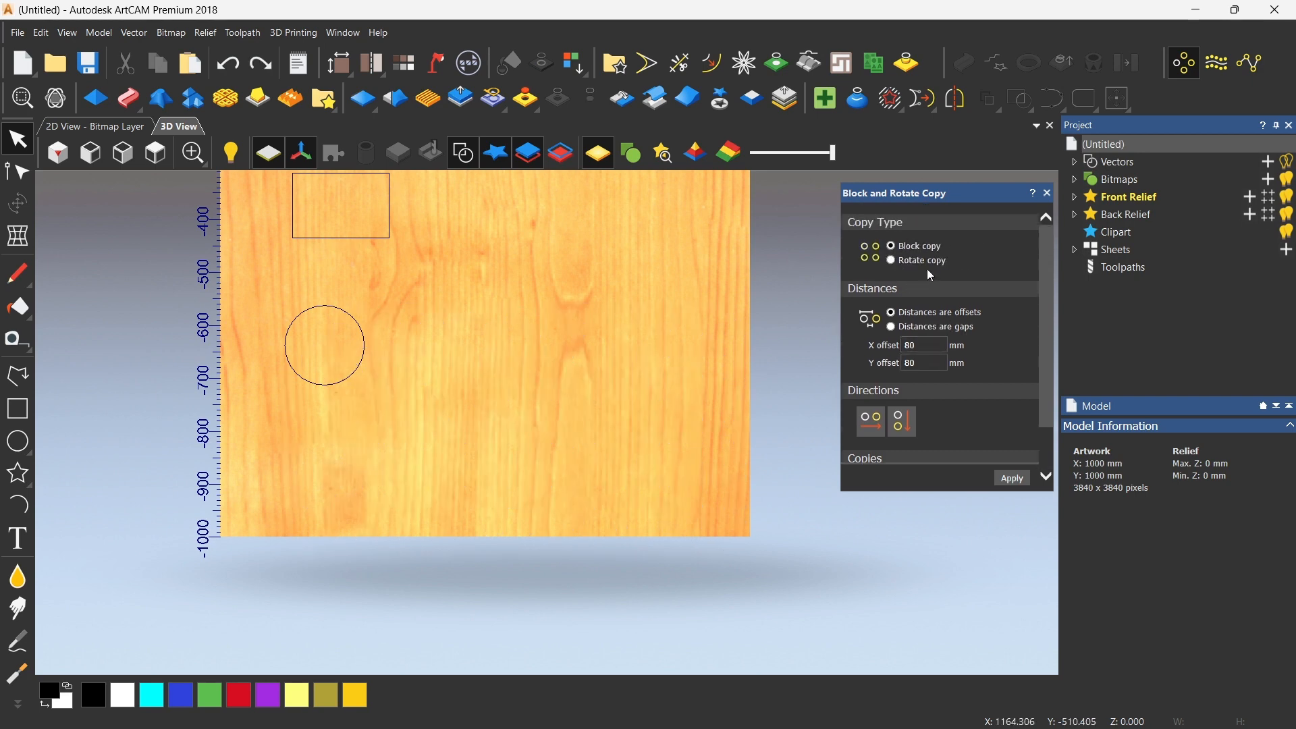
{"action": "left_click", "coordinate": [893, 262]}
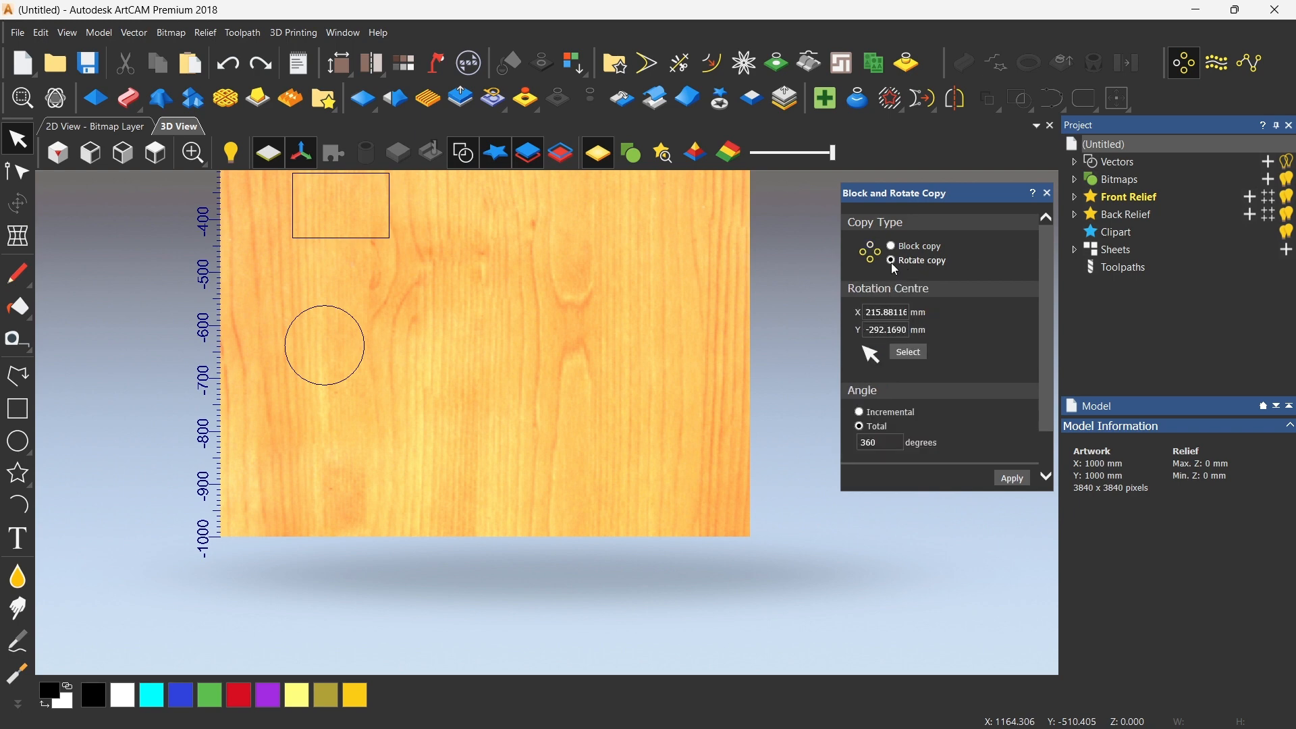
{"action": "scroll", "coordinate": [514, 302], "scroll_direction": "down", "scroll_amount": 1}
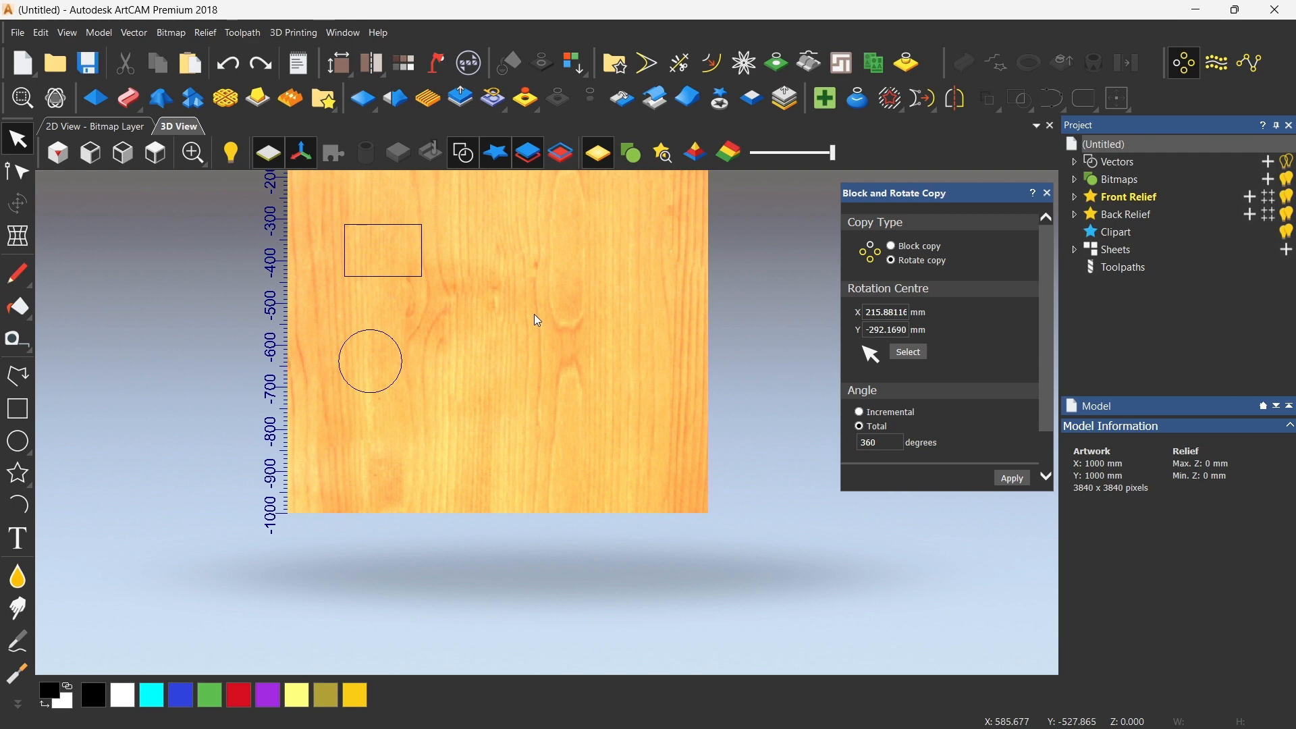
{"action": "scroll", "coordinate": [538, 321], "scroll_direction": "up", "scroll_amount": 1}
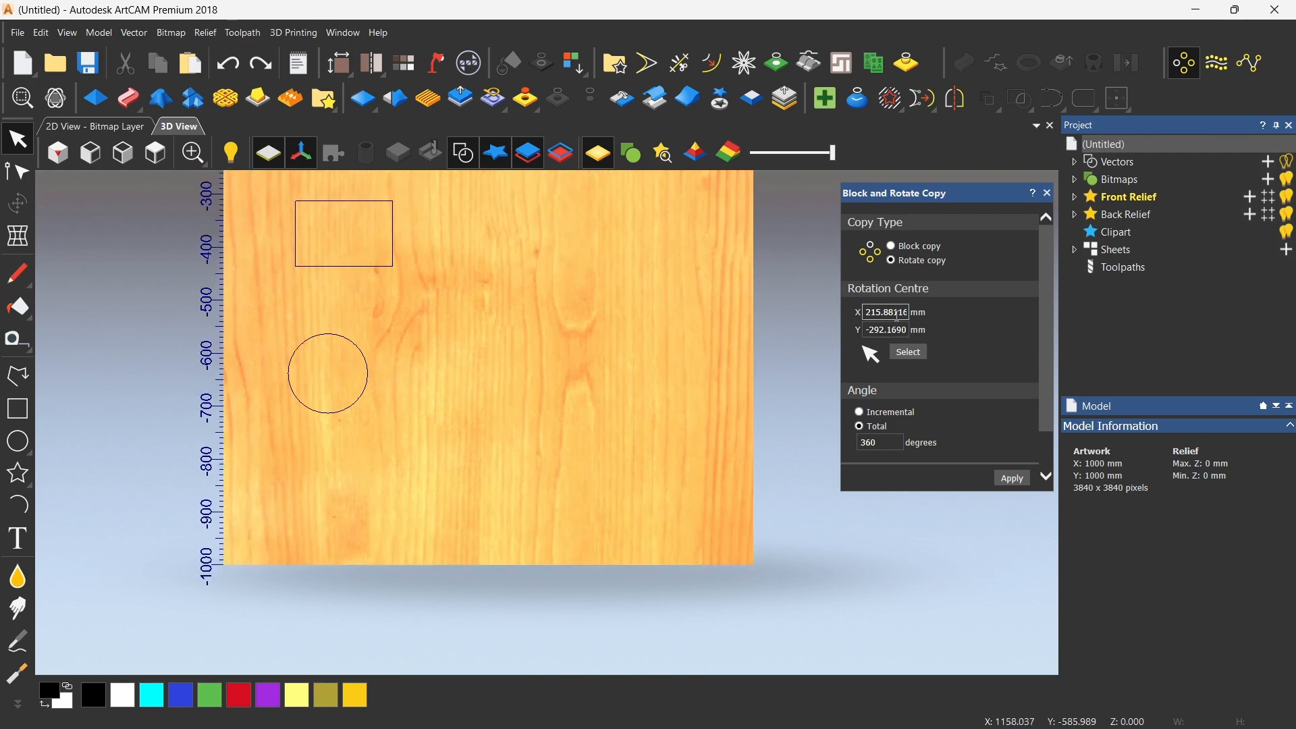
{"action": "left_click", "coordinate": [919, 359]}
{"action": "scroll", "coordinate": [484, 314], "scroll_direction": "up", "scroll_amount": 1}
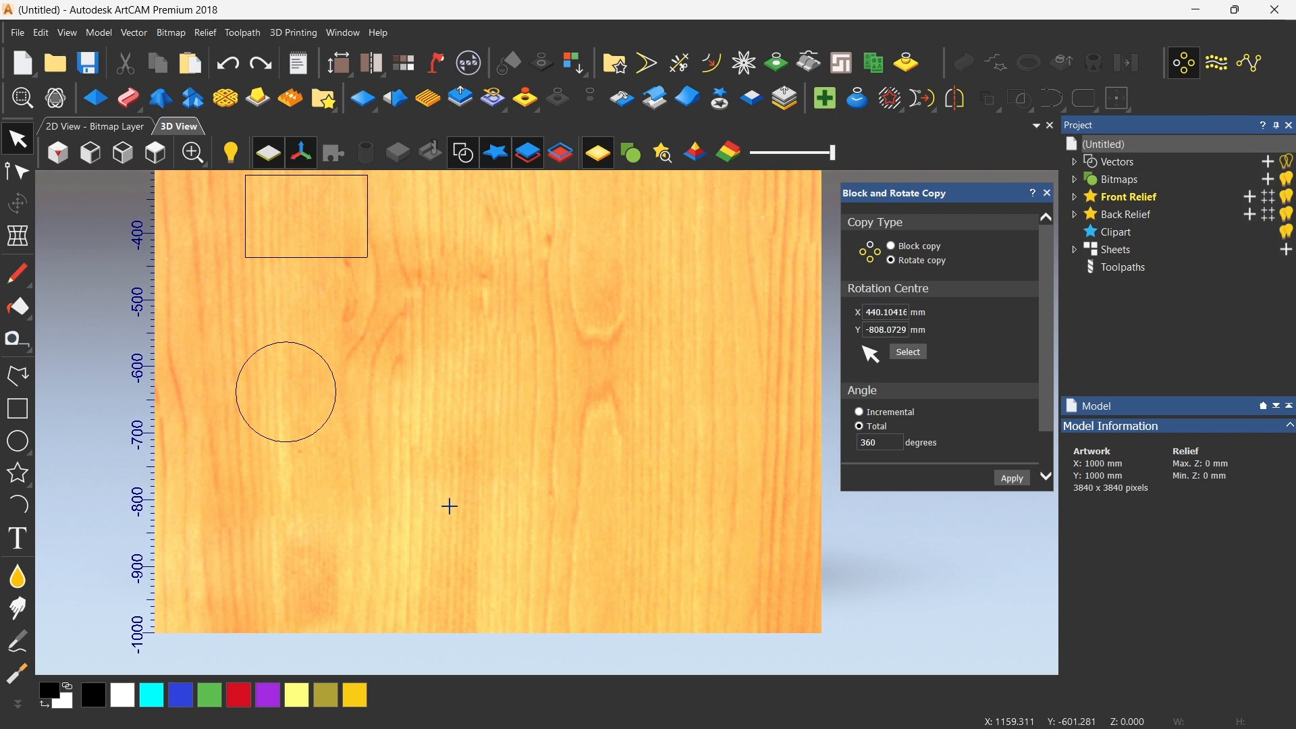
{"action": "left_click", "coordinate": [419, 485]}
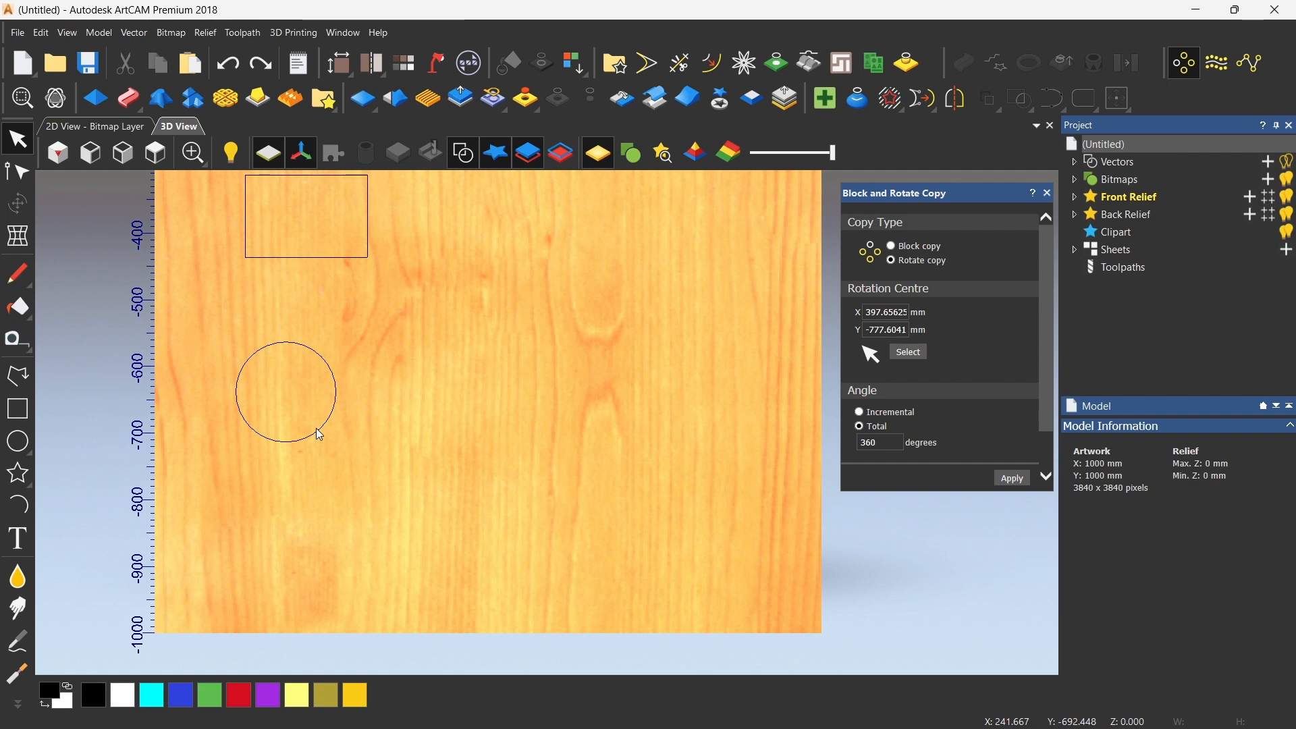
Rotate copy the circle around the picked centre into 6 objects over a total angle of 360 degrees
{"action": "scroll", "coordinate": [986, 380], "scroll_direction": "down", "scroll_amount": 2}
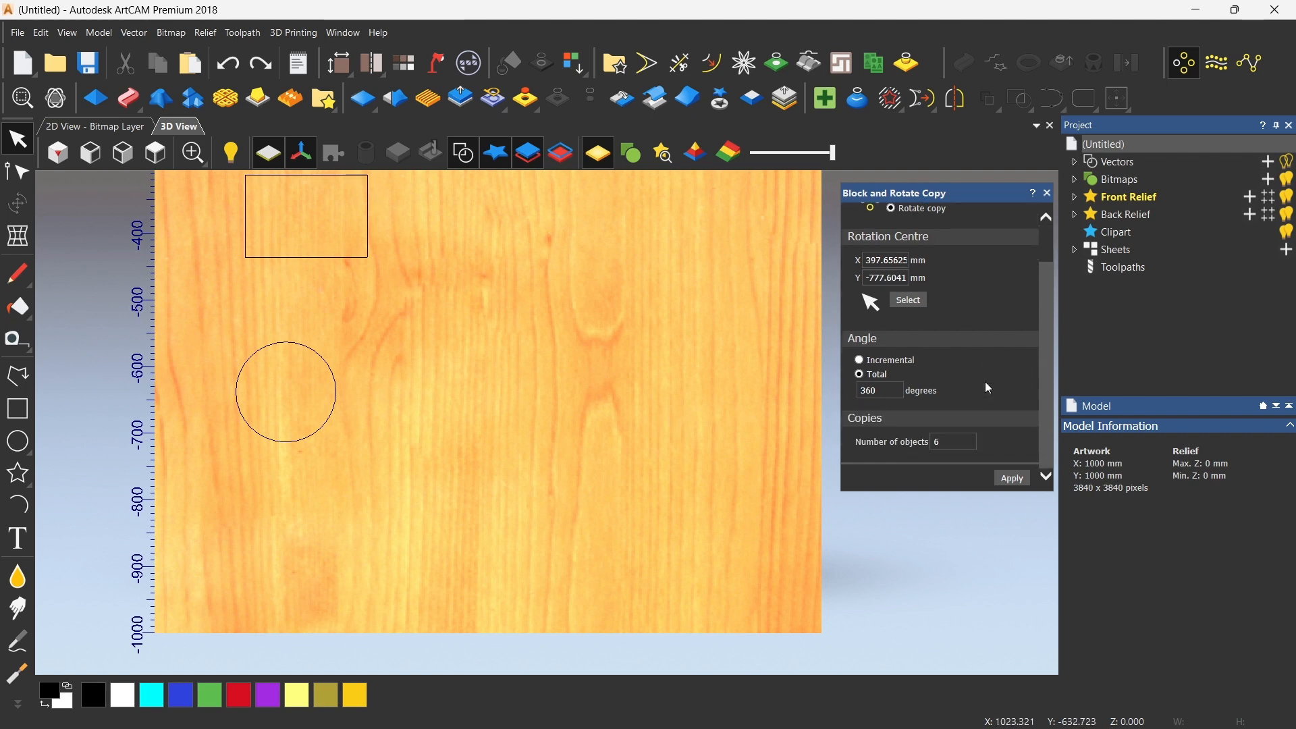
{"action": "scroll", "coordinate": [972, 372], "scroll_direction": "up", "scroll_amount": 2}
{"action": "scroll", "coordinate": [971, 372], "scroll_direction": "down", "scroll_amount": 2}
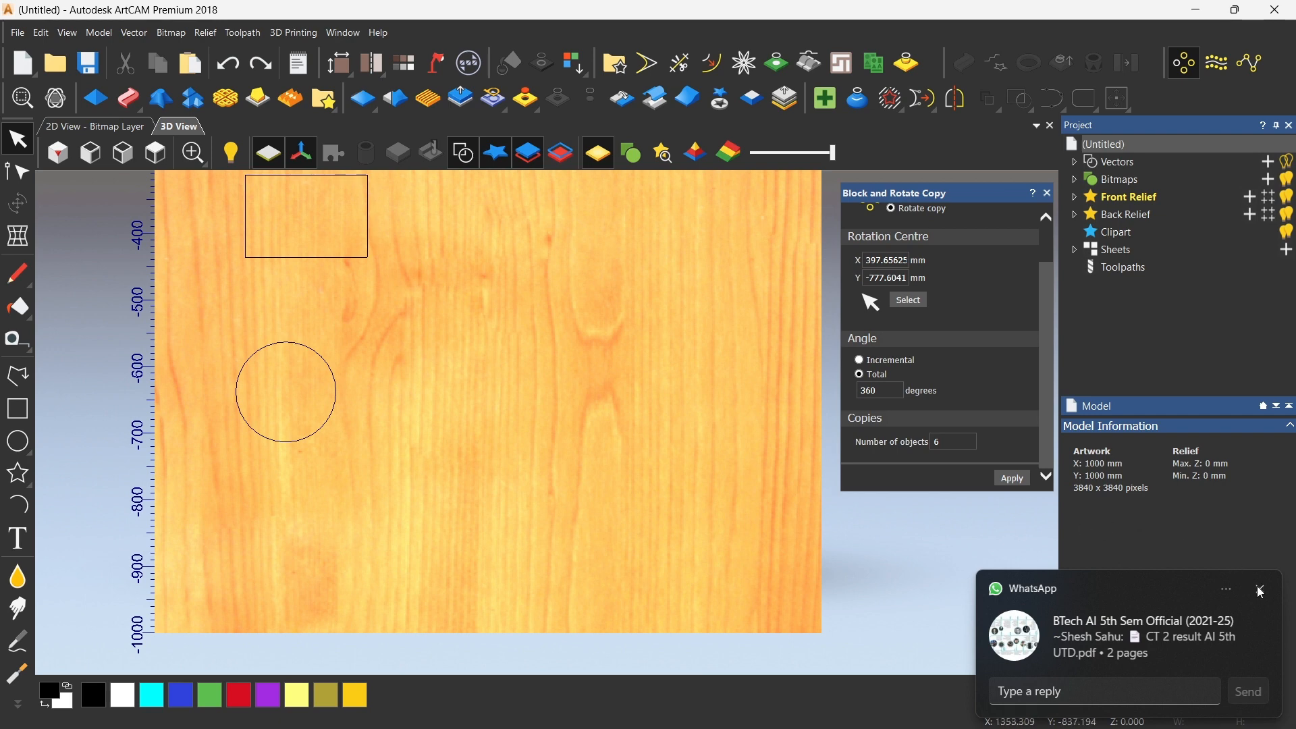
{"action": "left_click", "coordinate": [1261, 591]}
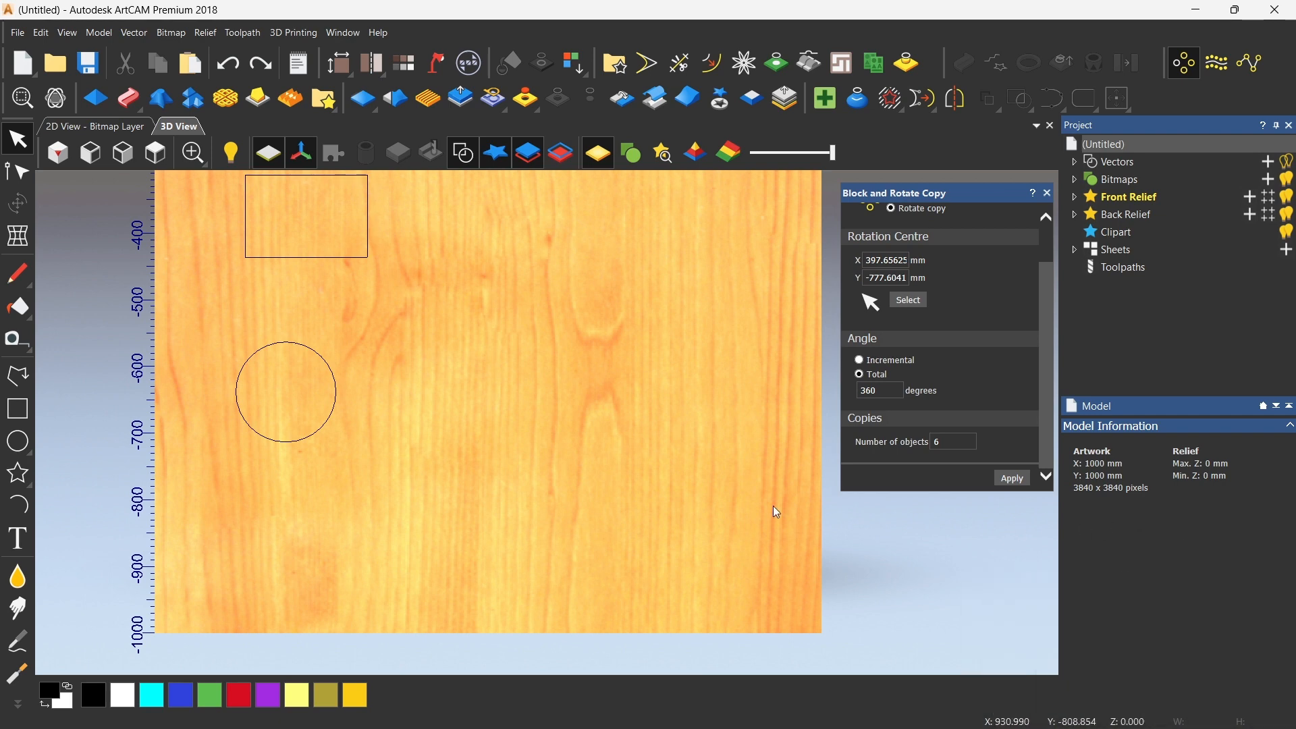
{"action": "left_click", "coordinate": [305, 352]}
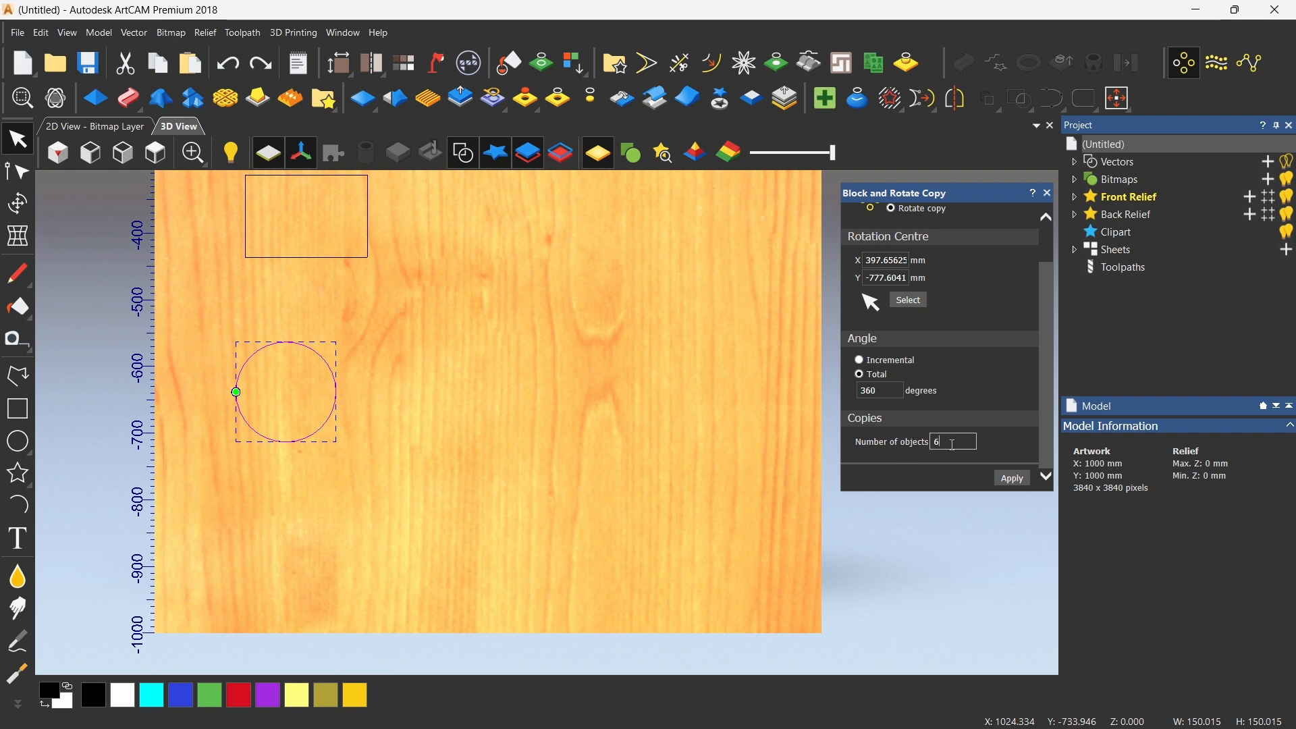
{"action": "left_click", "coordinate": [1013, 478]}
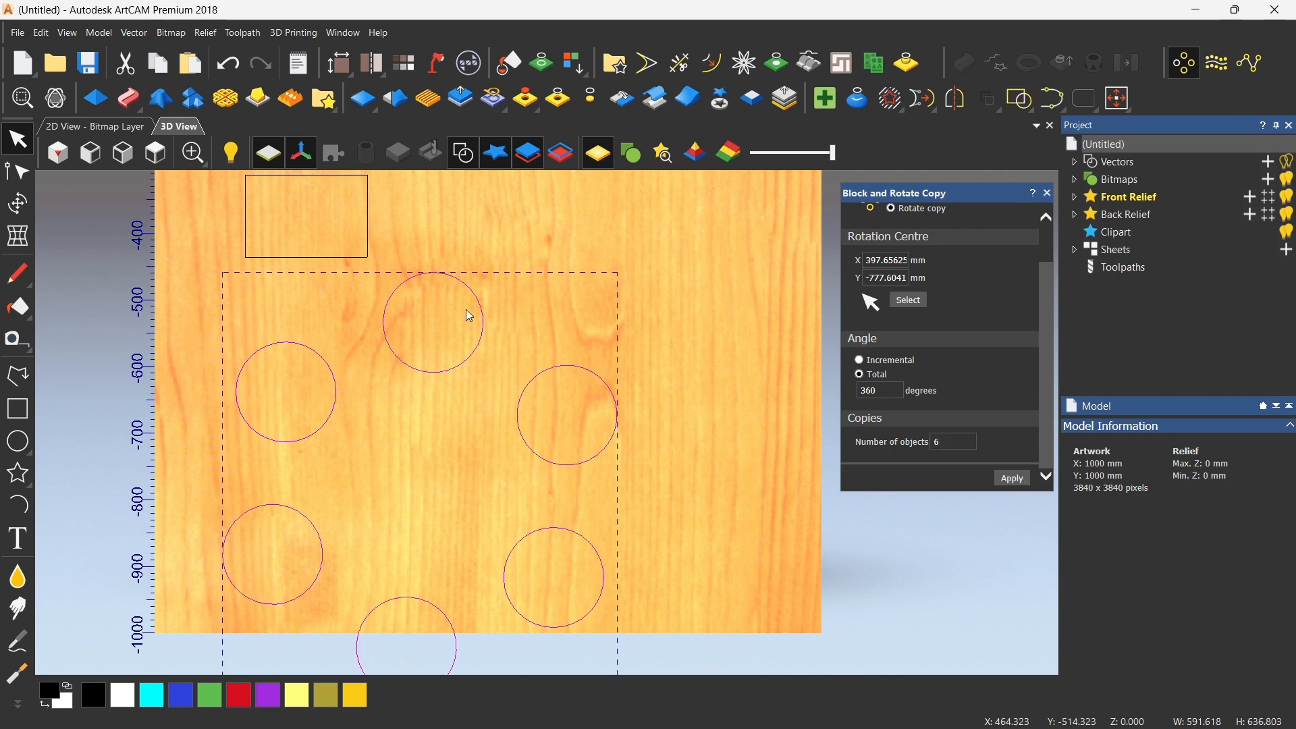
Replace the full ring with a rotate copy of 6 circles over a total angle of 180 degrees, and undo it
{"action": "key", "text": "ctrl+z"}
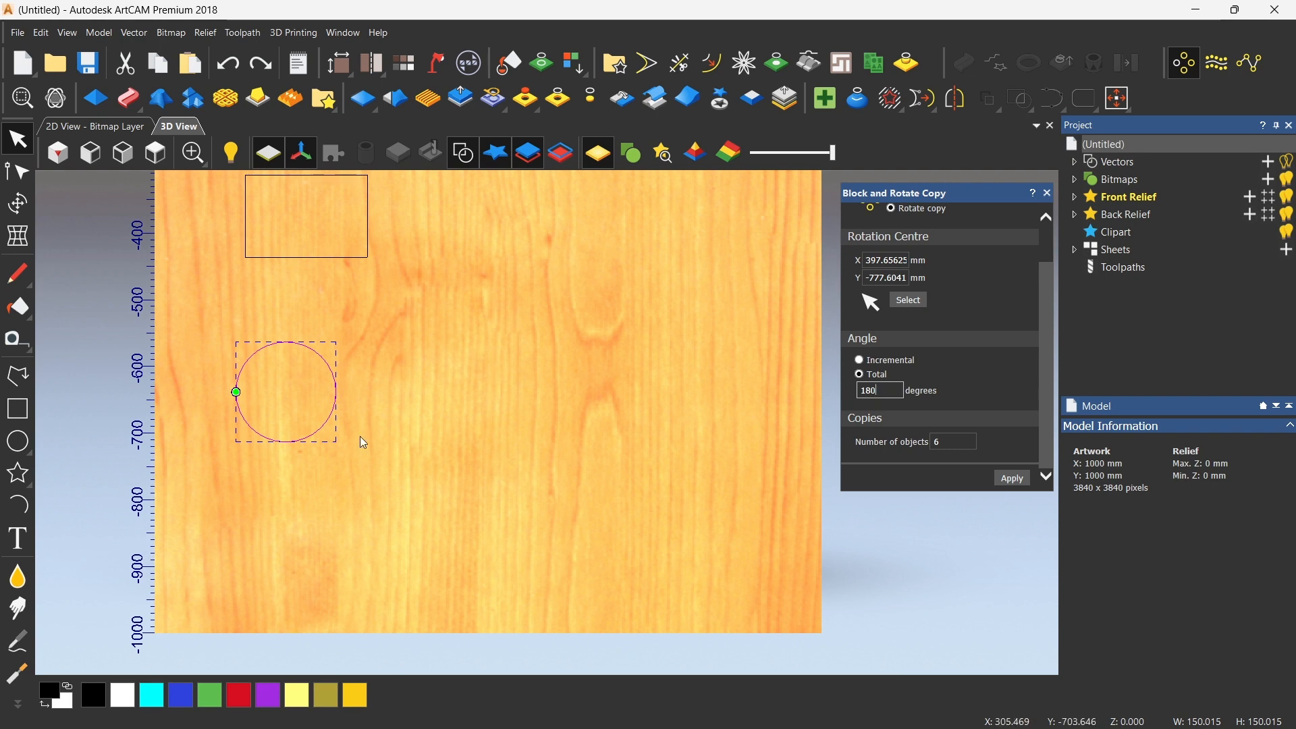
{"action": "left_click", "coordinate": [1021, 480]}
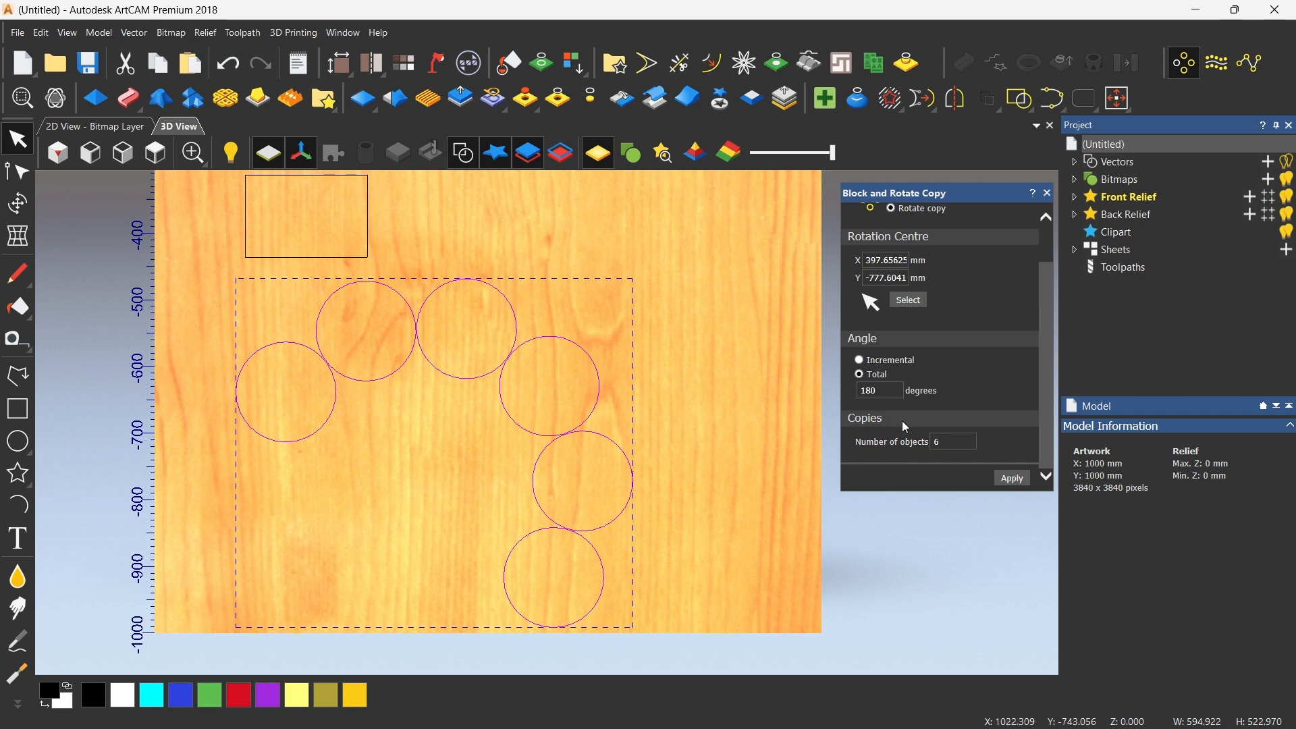
{"action": "key", "text": "ctrl+z"}
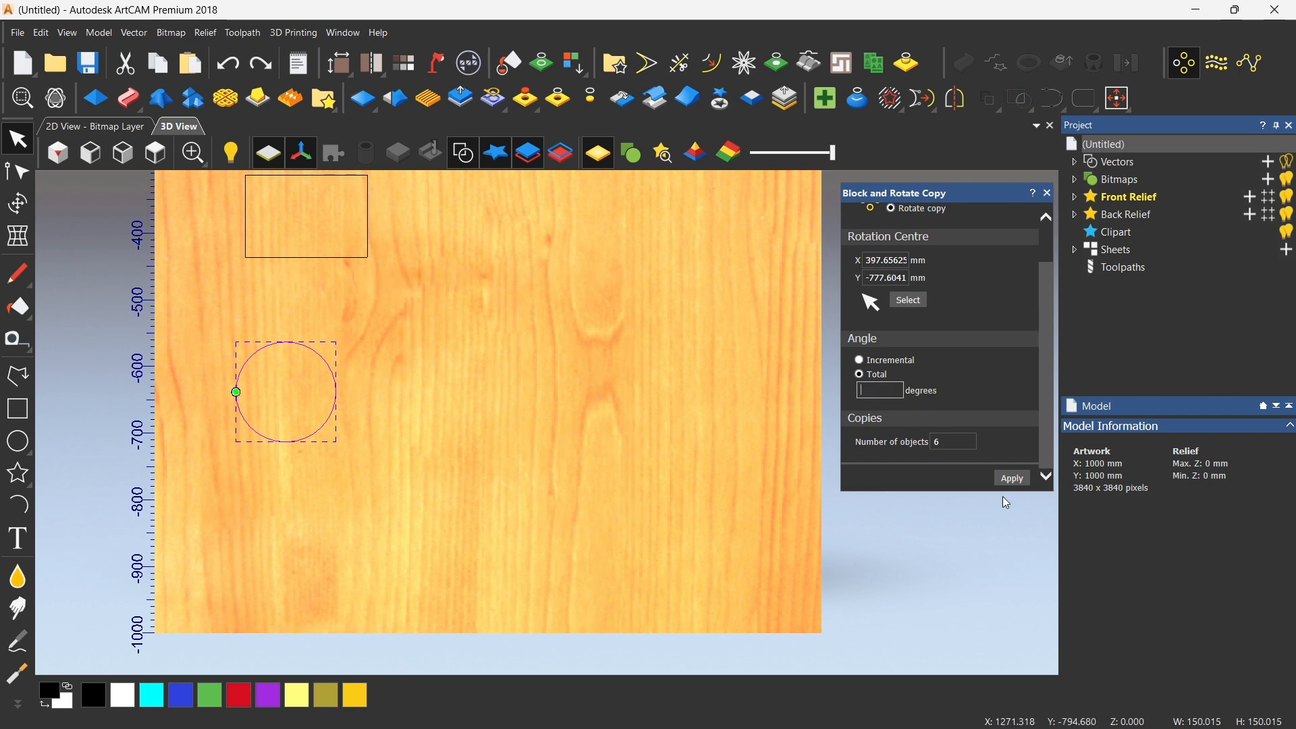
Rotate copy the circle into 10 objects over a total angle of 270 degrees
{"action": "type", "text": "270"}
{"action": "left_click", "coordinate": [972, 444]}
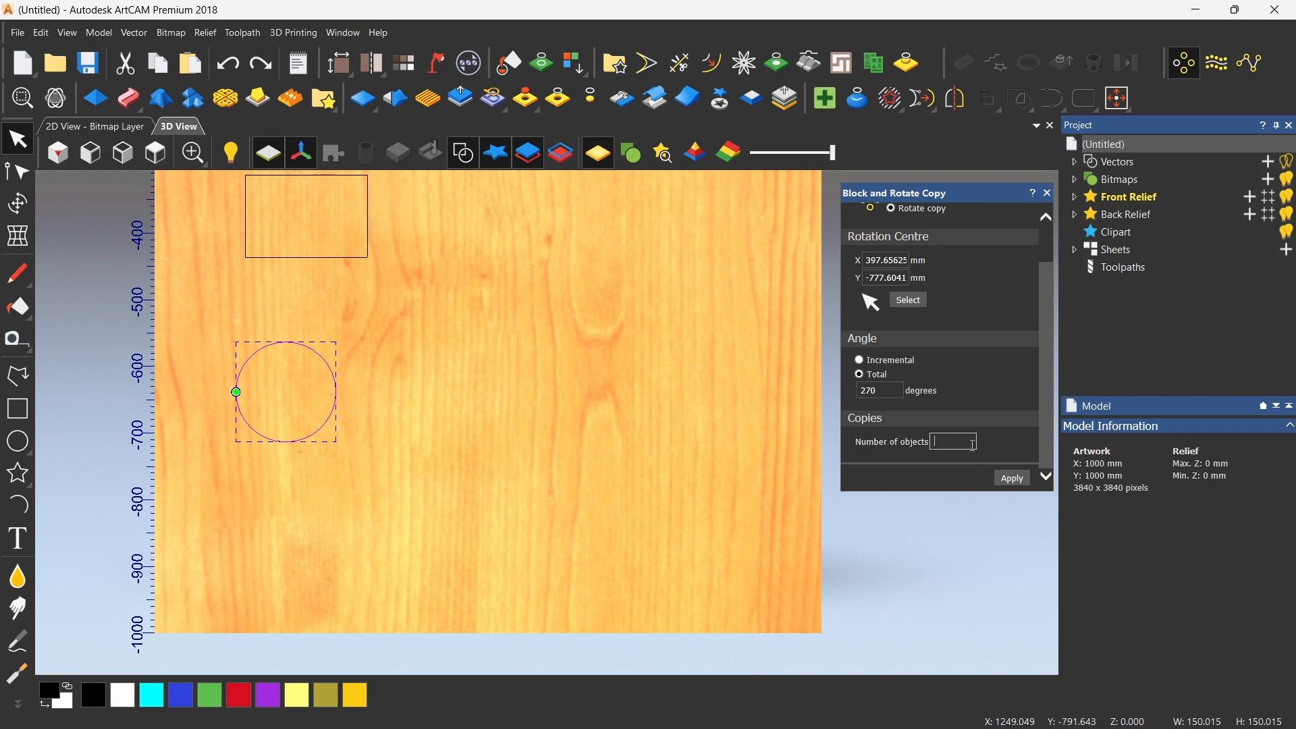
{"action": "type", "text": "10"}
{"action": "left_click", "coordinate": [1012, 479]}
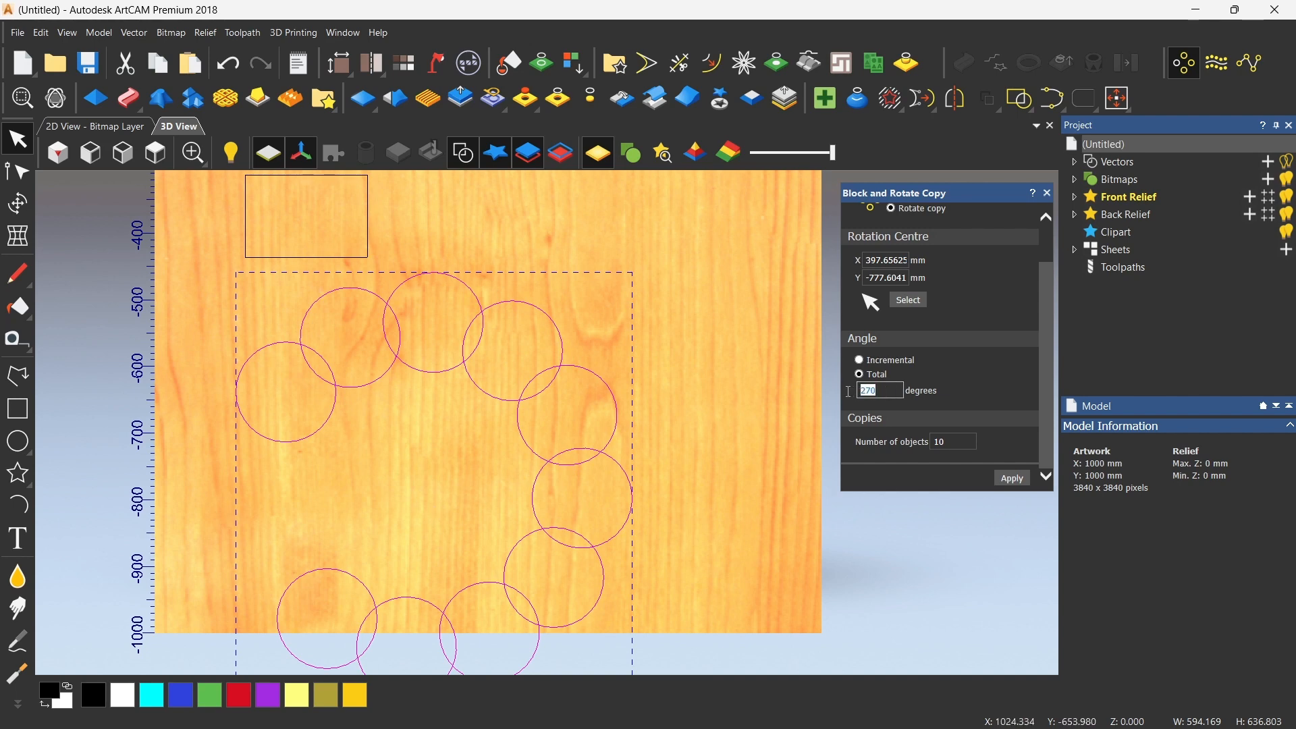
Rotate copy the circle into 10 objects over a total of 360 degrees, undo the copies and close Block and Rotate Copy
{"action": "type", "text": "360"}
{"action": "left_click", "coordinate": [1012, 478]}
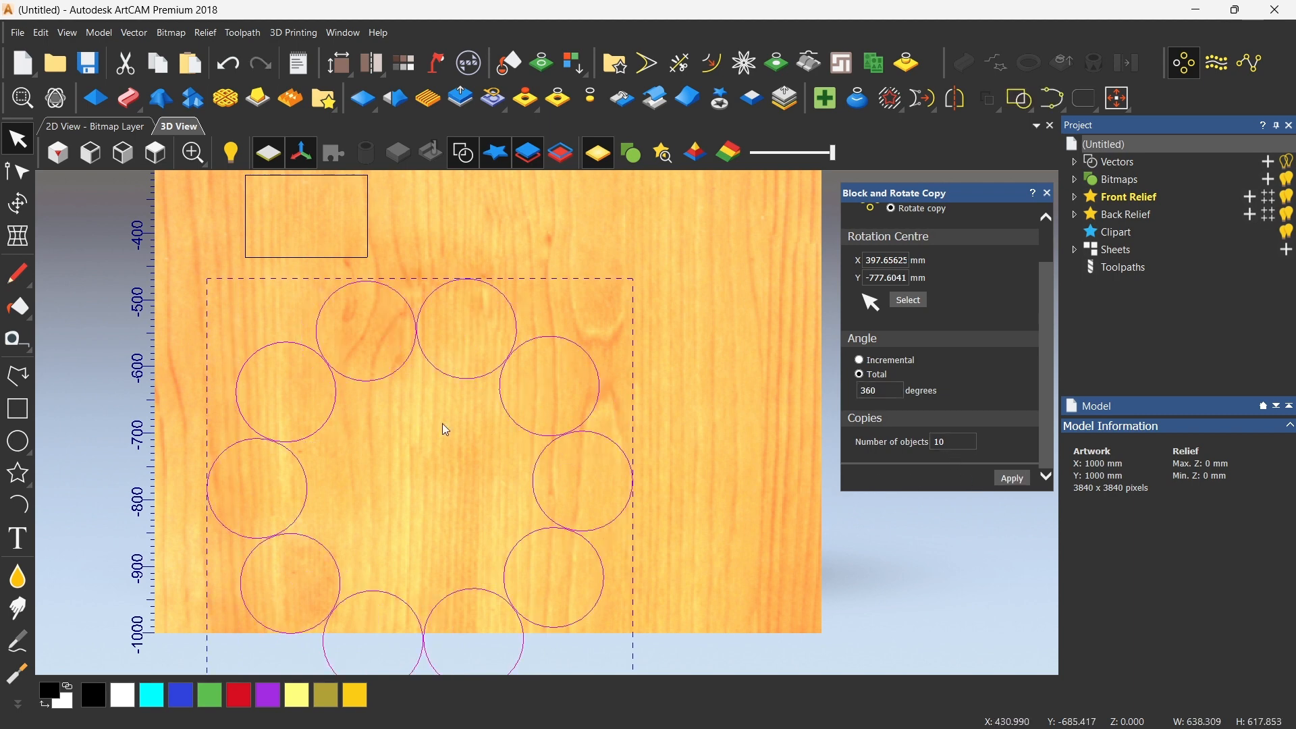
{"action": "key", "text": "ctrl+z"}
{"action": "scroll", "coordinate": [442, 423], "scroll_direction": "up", "scroll_amount": 2}
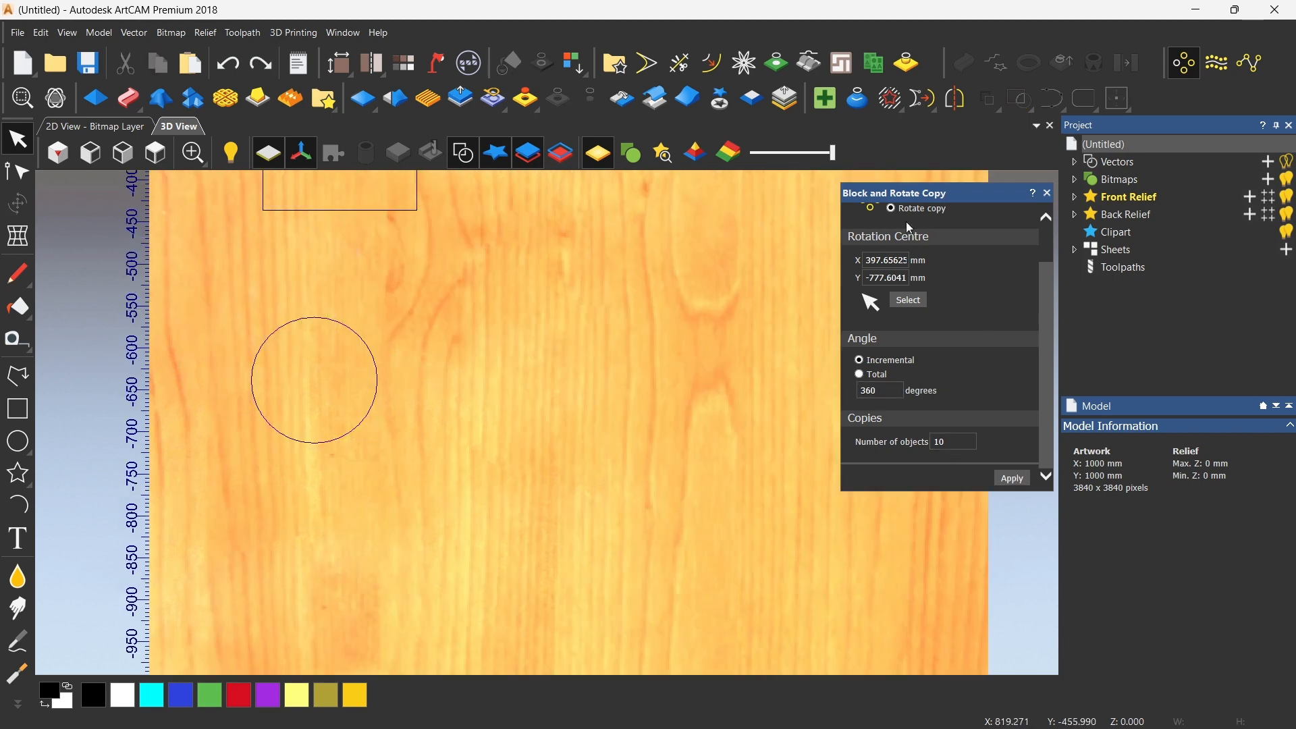
{"action": "left_click", "coordinate": [1048, 194]}
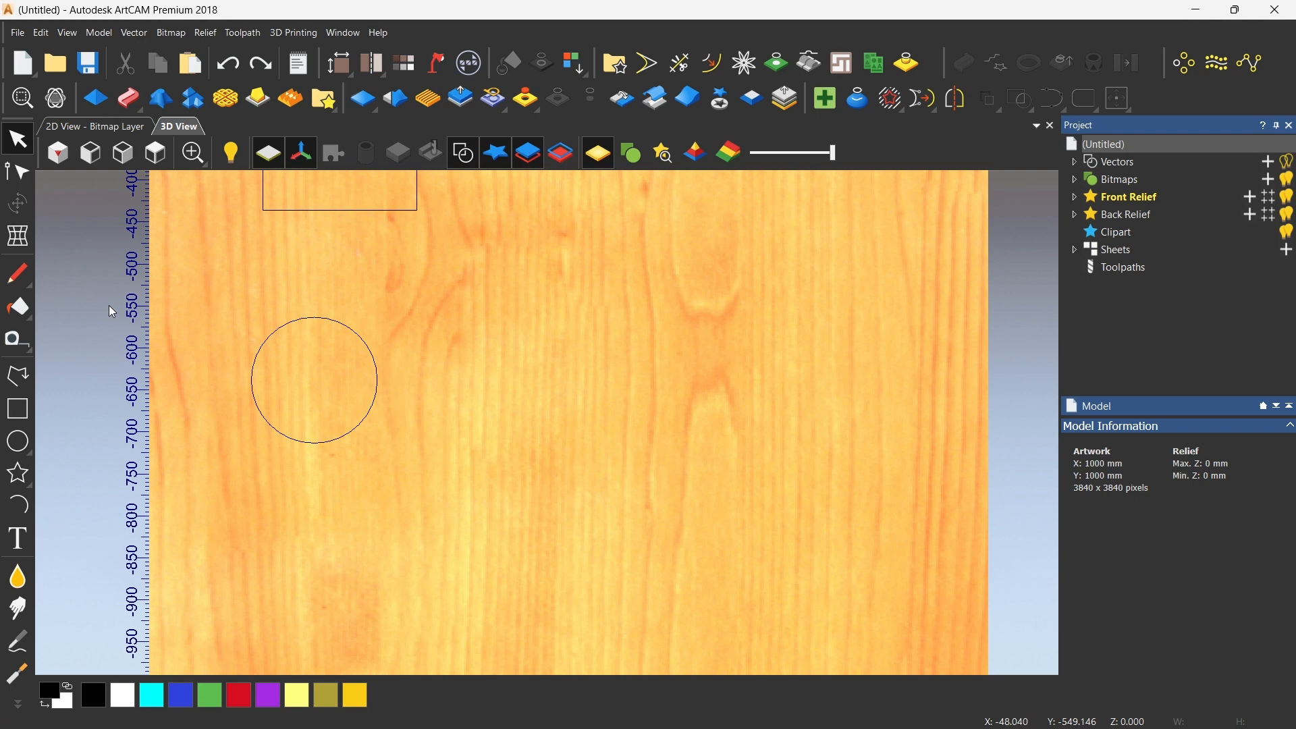
Draw an upward-bulging Start - End - Point On Arc arc beside the circle, about 613 mm wide with a radius of about 360 mm
{"action": "left_click", "coordinate": [16, 517]}
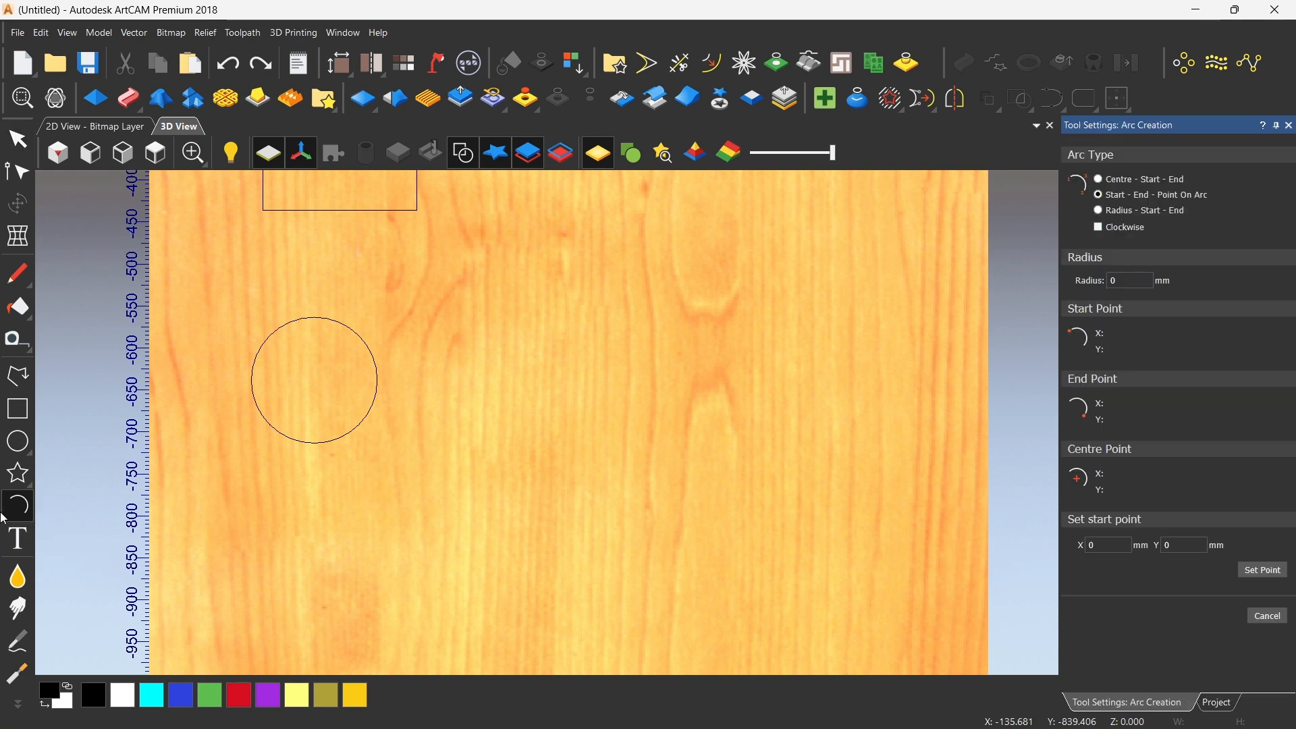
{"action": "left_click", "coordinate": [434, 513]}
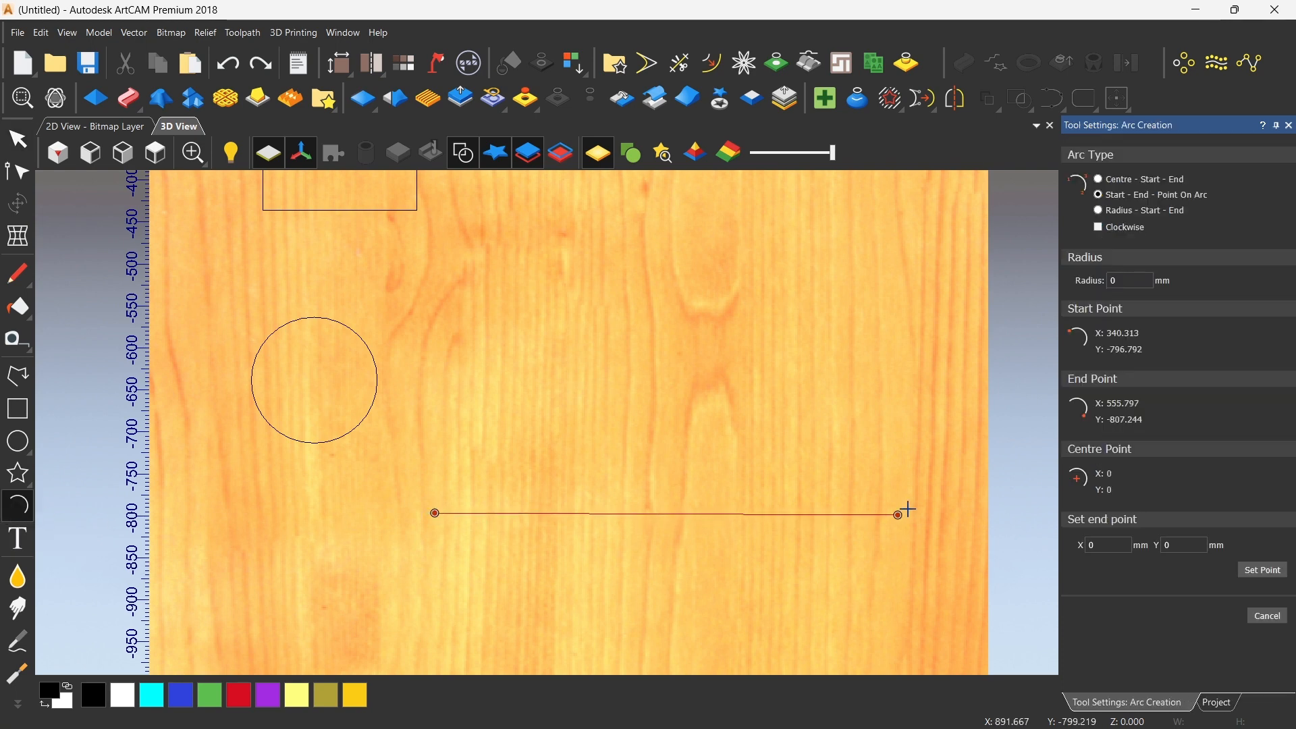
{"action": "left_click", "coordinate": [949, 514]}
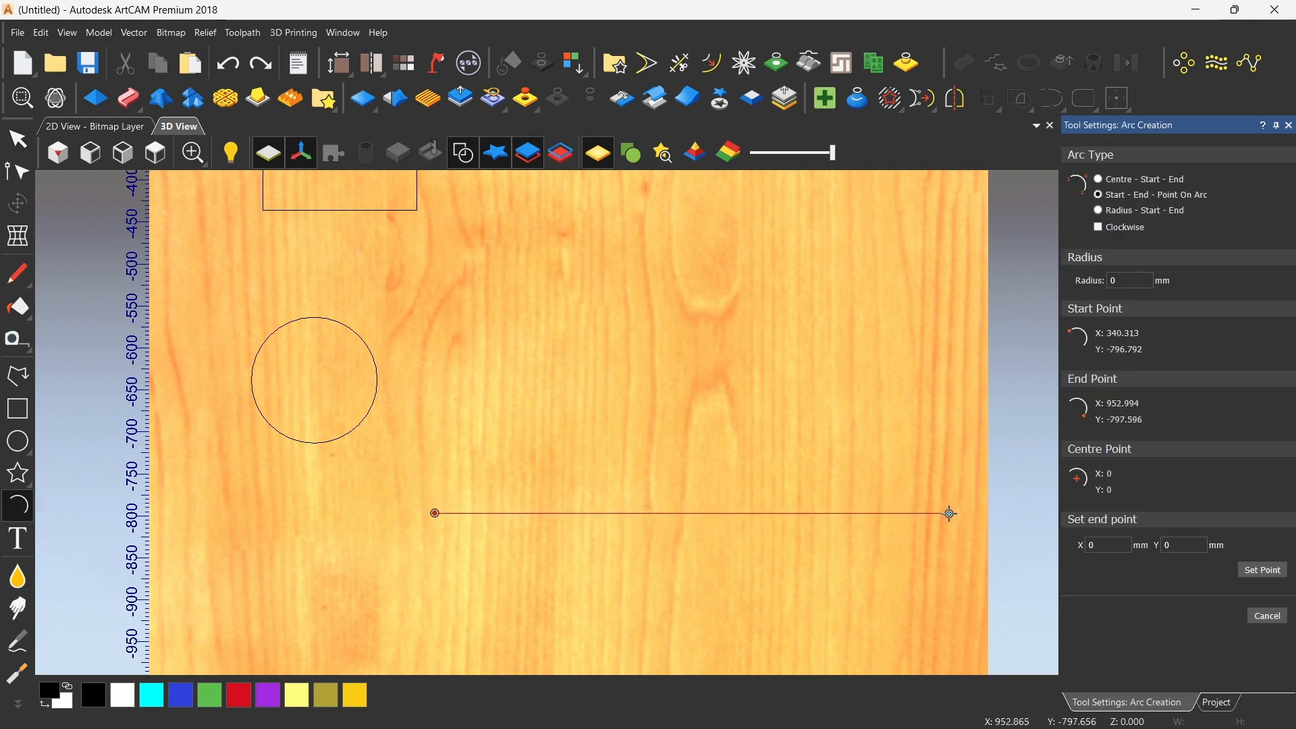
{"action": "left_click", "coordinate": [705, 366]}
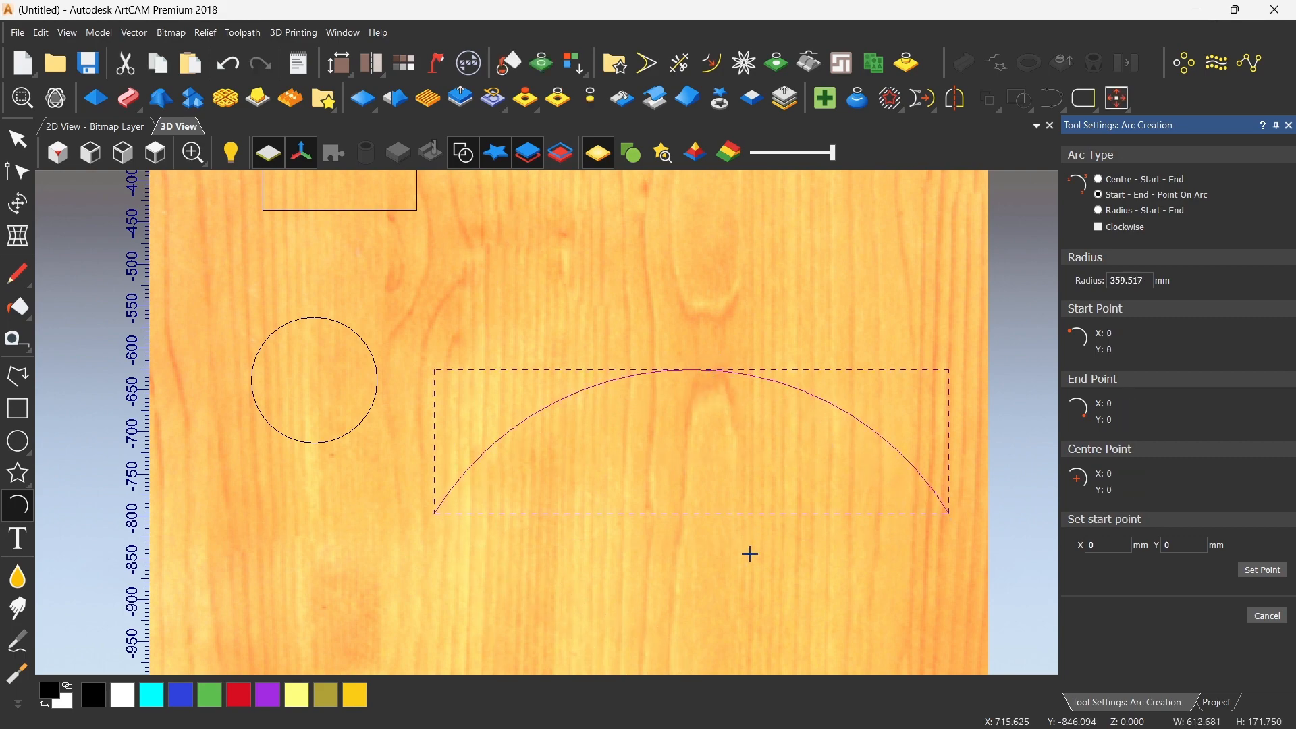
{"action": "scroll", "coordinate": [749, 553], "scroll_direction": "up", "scroll_amount": 2}
{"action": "scroll", "coordinate": [795, 454], "scroll_direction": "down", "scroll_amount": 2}
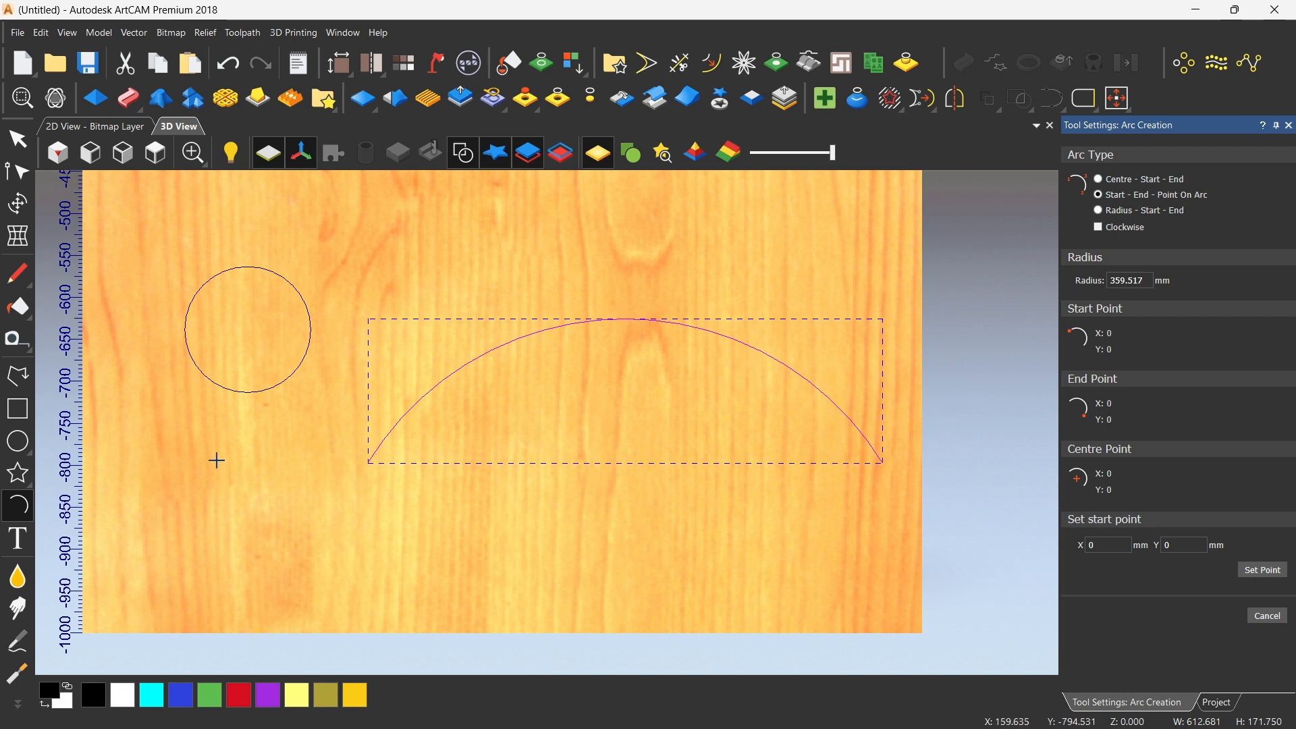
Create a small rectangle about 51 × 55 mm below the arc's left end
{"action": "left_click", "coordinate": [18, 408]}
{"action": "left_click_drag", "start_coordinate": [303, 503], "coordinate": [347, 549]}
{"action": "left_click", "coordinate": [1219, 501]}
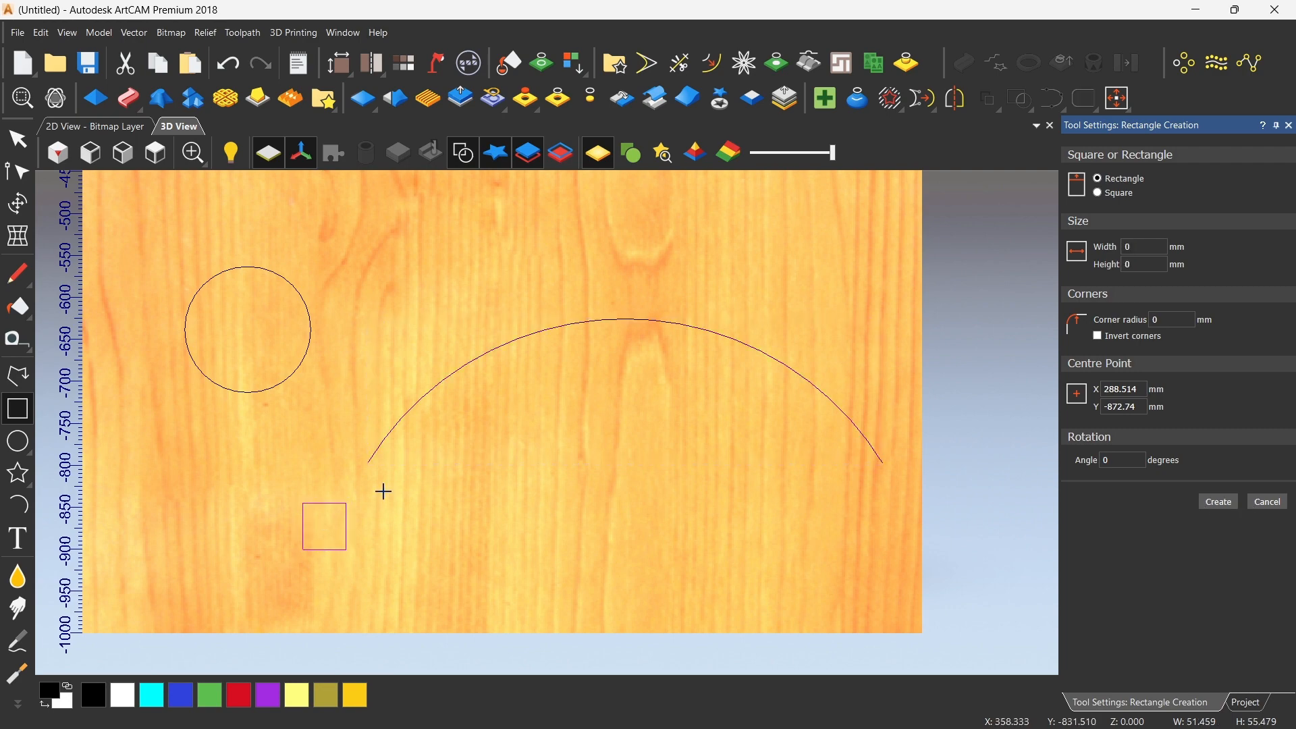
{"action": "scroll", "coordinate": [382, 492], "scroll_direction": "up", "scroll_amount": 1}
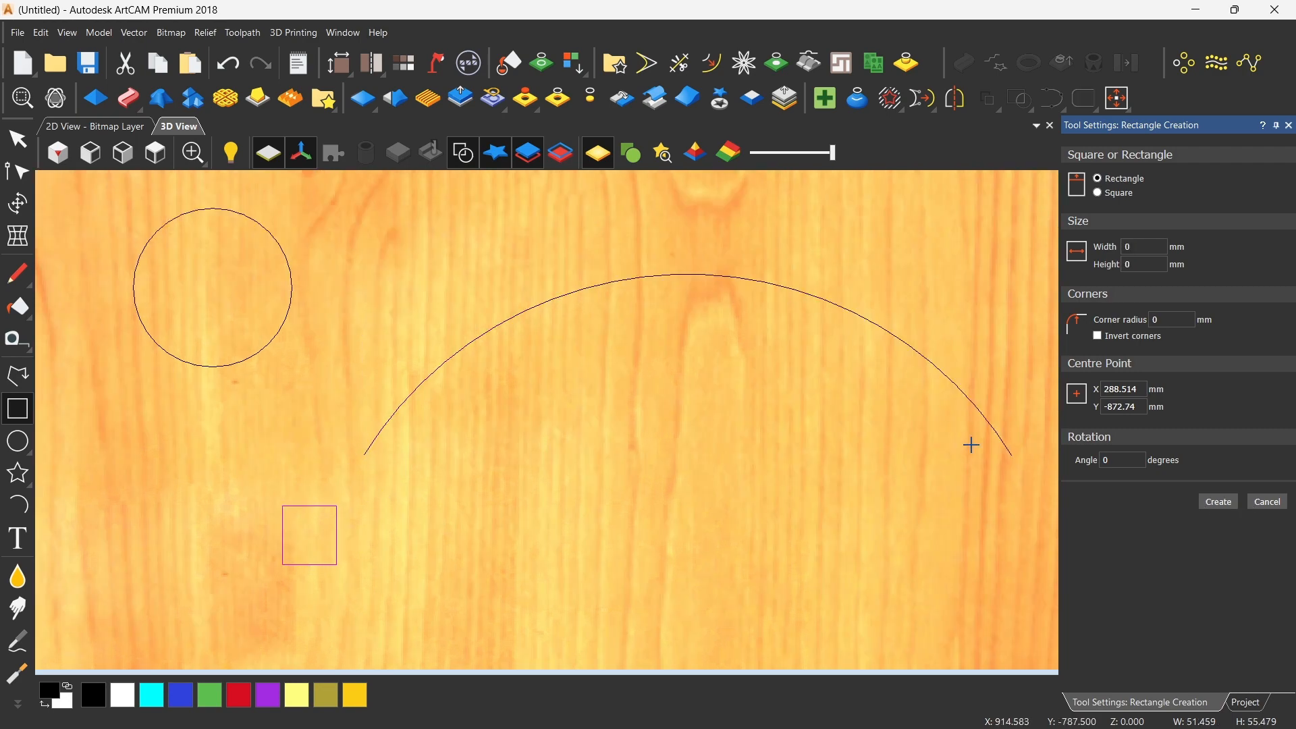
{"action": "scroll", "coordinate": [800, 429], "scroll_direction": "down", "scroll_amount": 1}
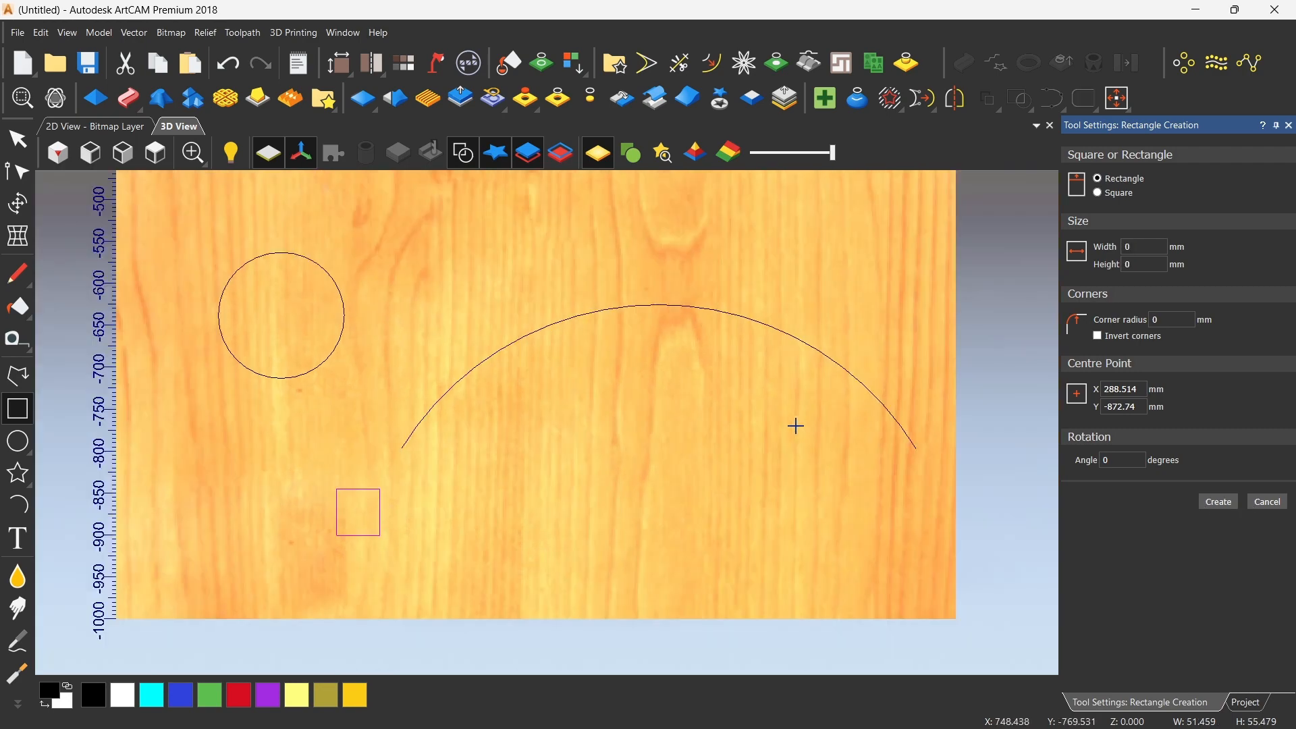
Start Paste Along a Curve and add the arc to the selection with the small rectangle
{"action": "left_click", "coordinate": [1253, 75]}
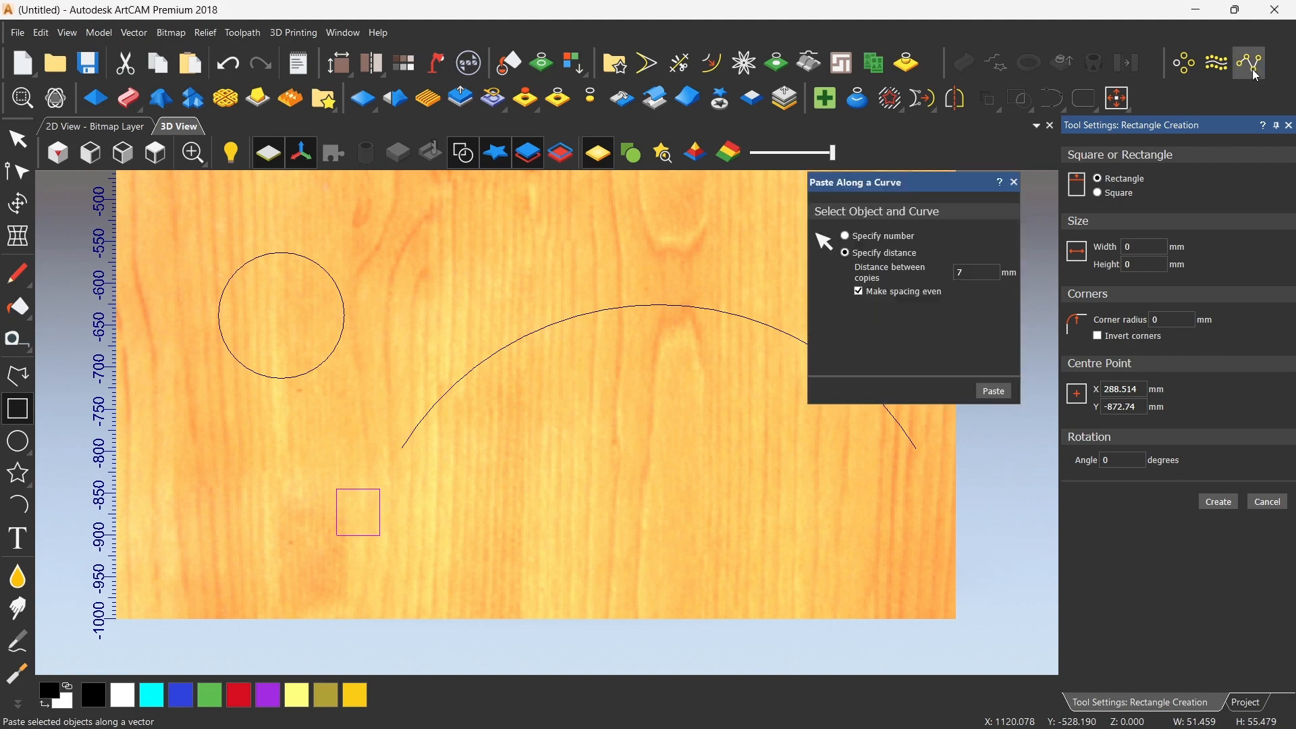
{"action": "scroll", "coordinate": [652, 365], "scroll_direction": "down", "scroll_amount": 2}
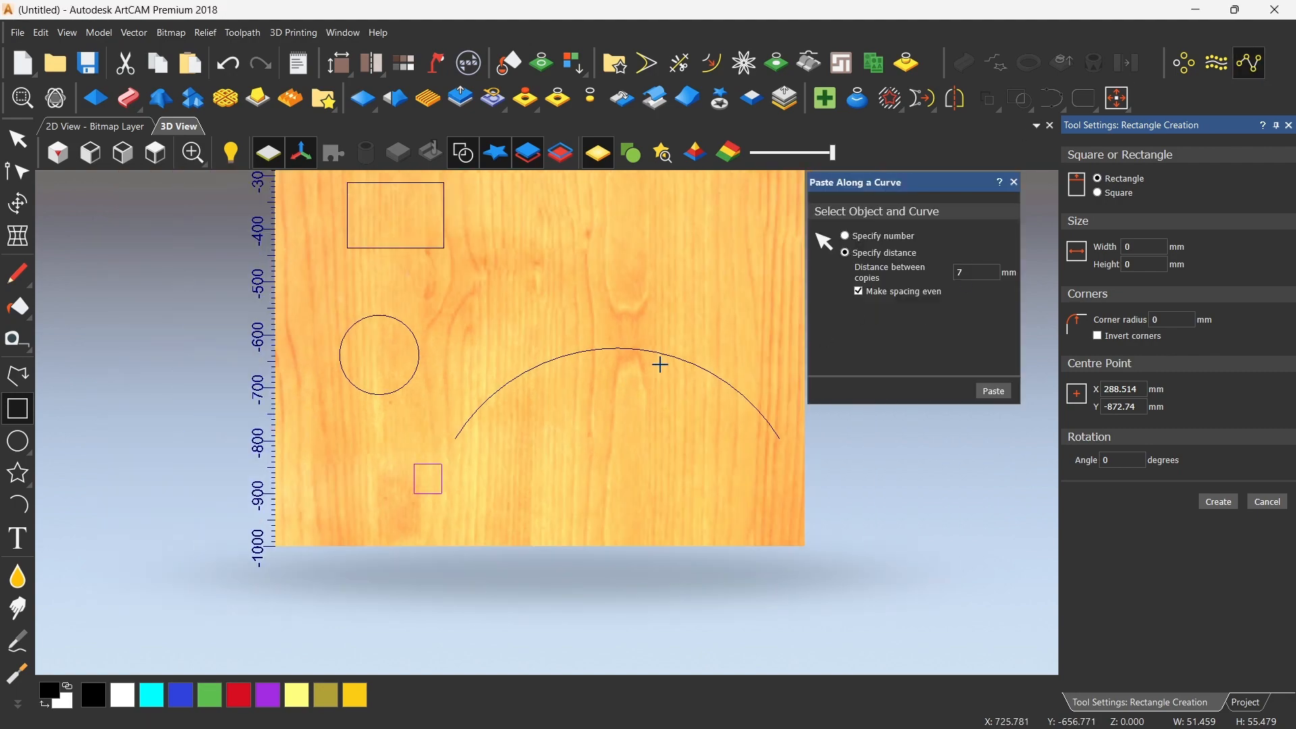
{"action": "scroll", "coordinate": [686, 365], "scroll_direction": "up", "scroll_amount": 2}
{"action": "left_click", "coordinate": [681, 360], "text": "shift"}
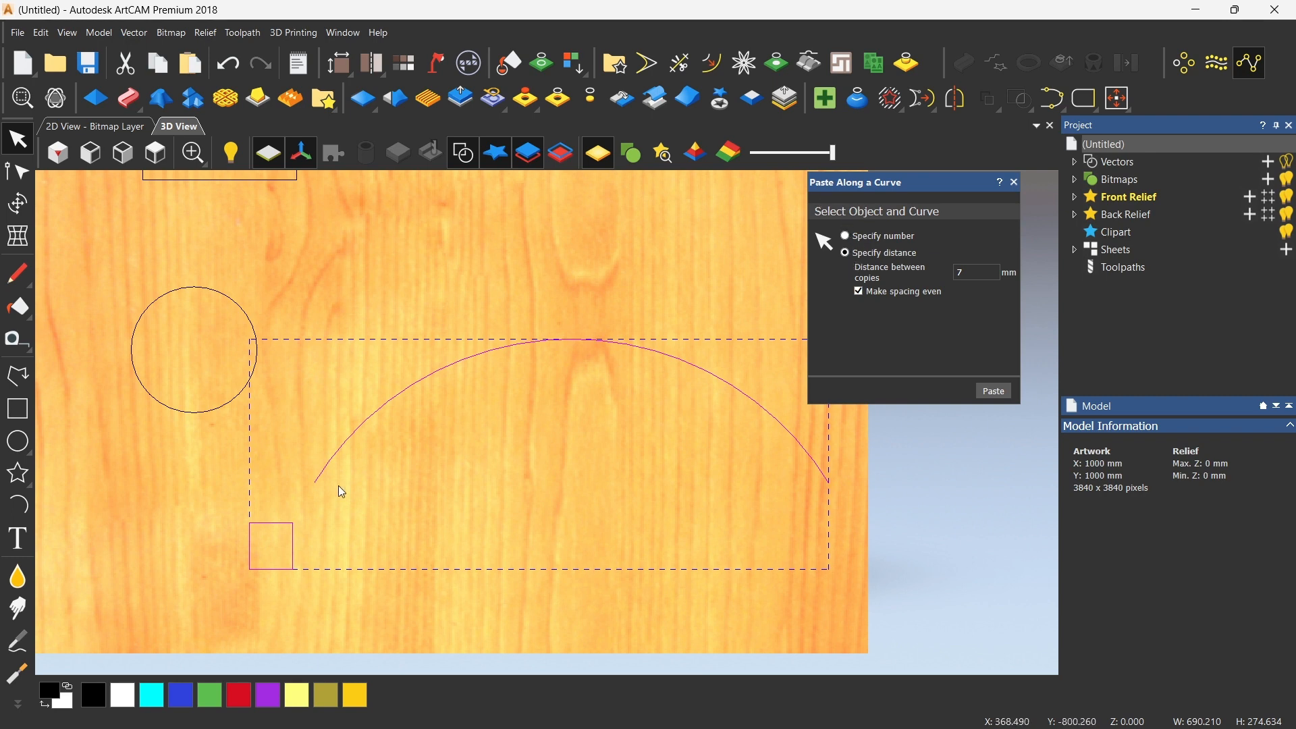
Paste 5 copies of the small rectangle along the arc using Specify number, undoing and repeating the paste with both vectors reselected
{"action": "left_click", "coordinate": [845, 237]}
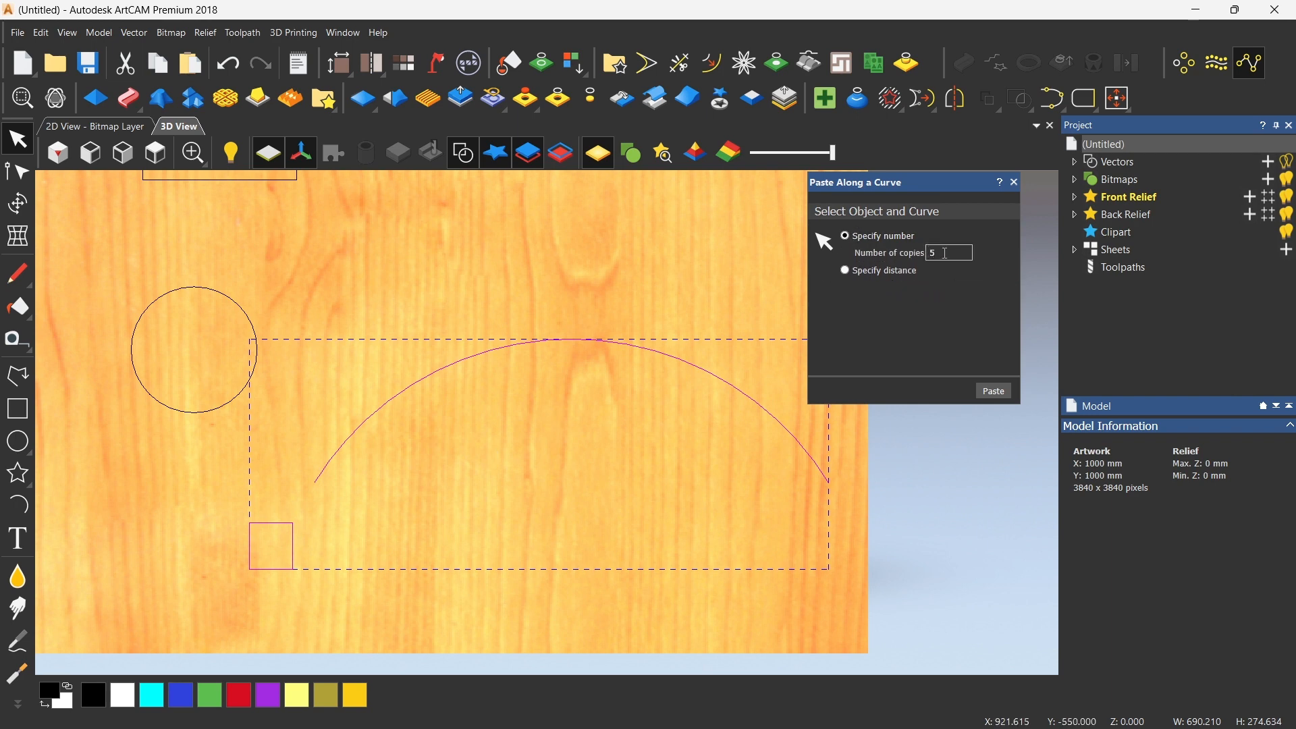
{"action": "left_click", "coordinate": [996, 392]}
{"action": "key", "text": "ctrl+z"}
{"action": "left_click", "coordinate": [598, 485]}
{"action": "left_click", "coordinate": [278, 532]}
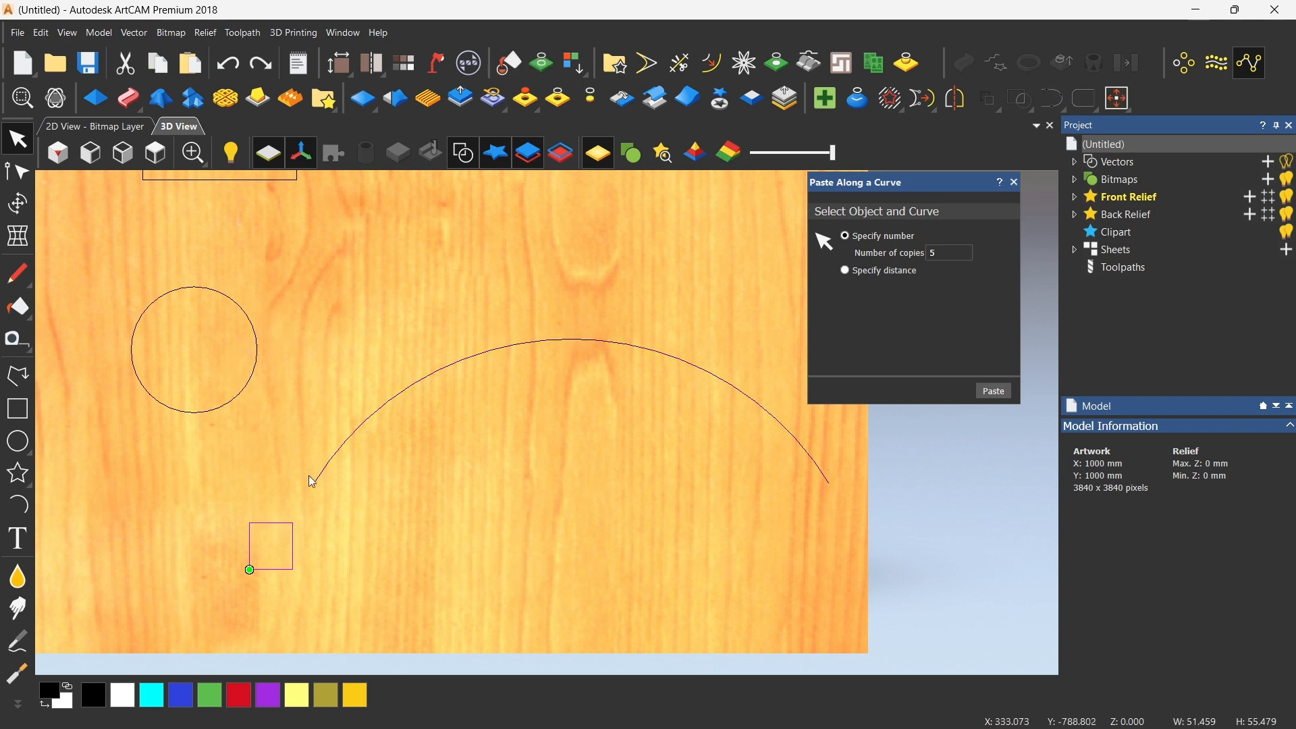
{"action": "left_click", "coordinate": [339, 455], "text": "shift"}
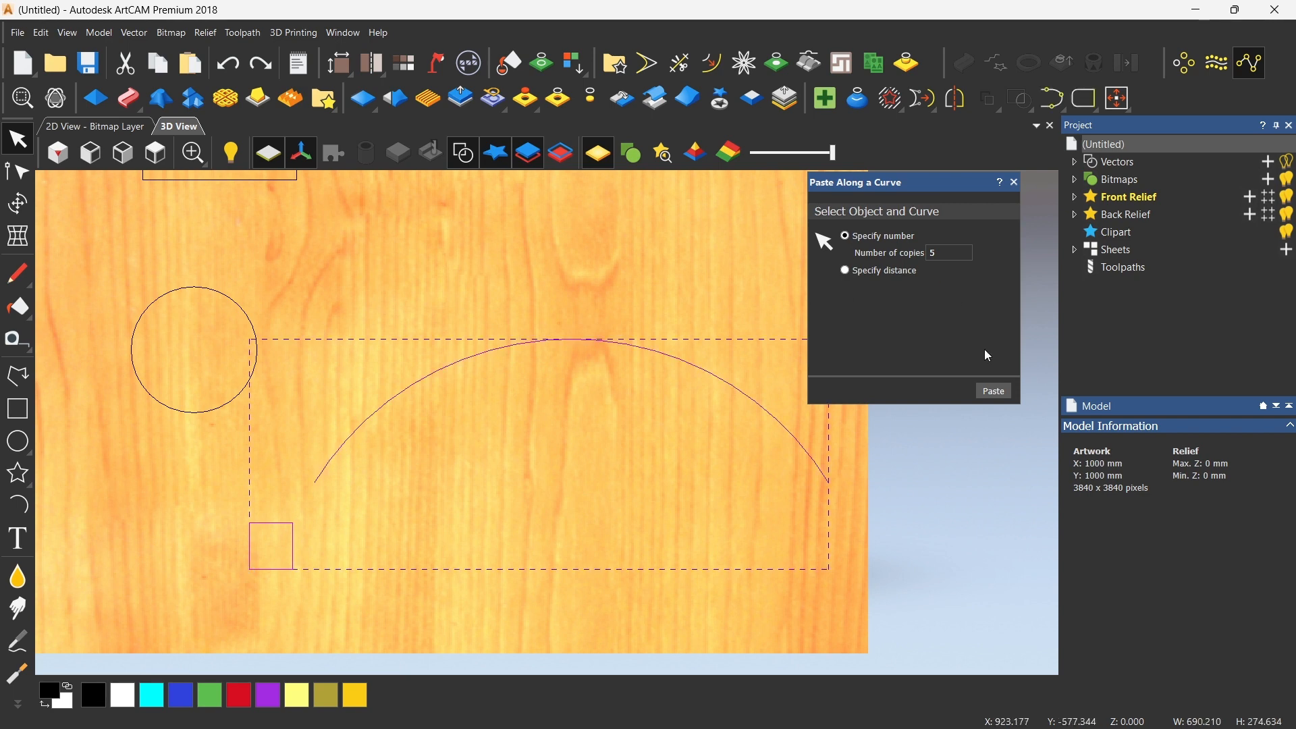
{"action": "left_click", "coordinate": [1000, 392]}
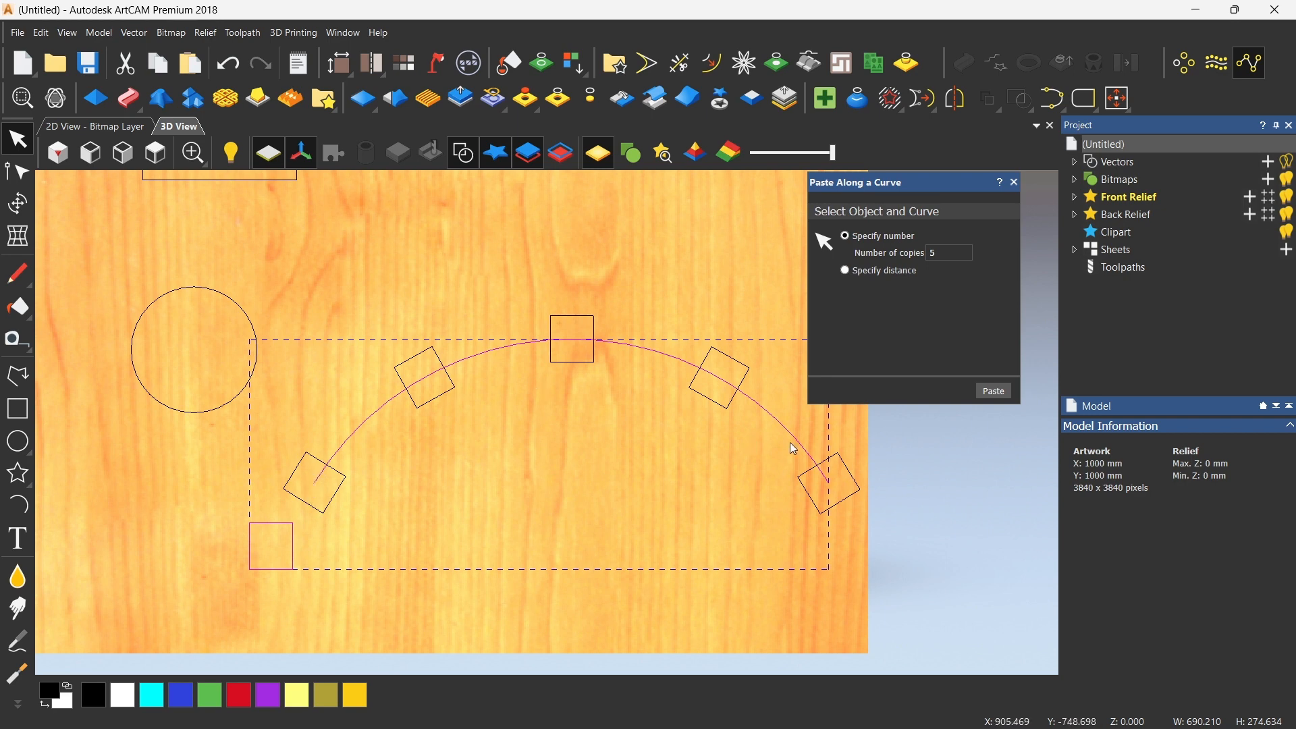
Paste the small rectangle along the arc by distance at an even 20 mm spacing, and undo the copies
{"action": "left_click", "coordinate": [845, 269]}
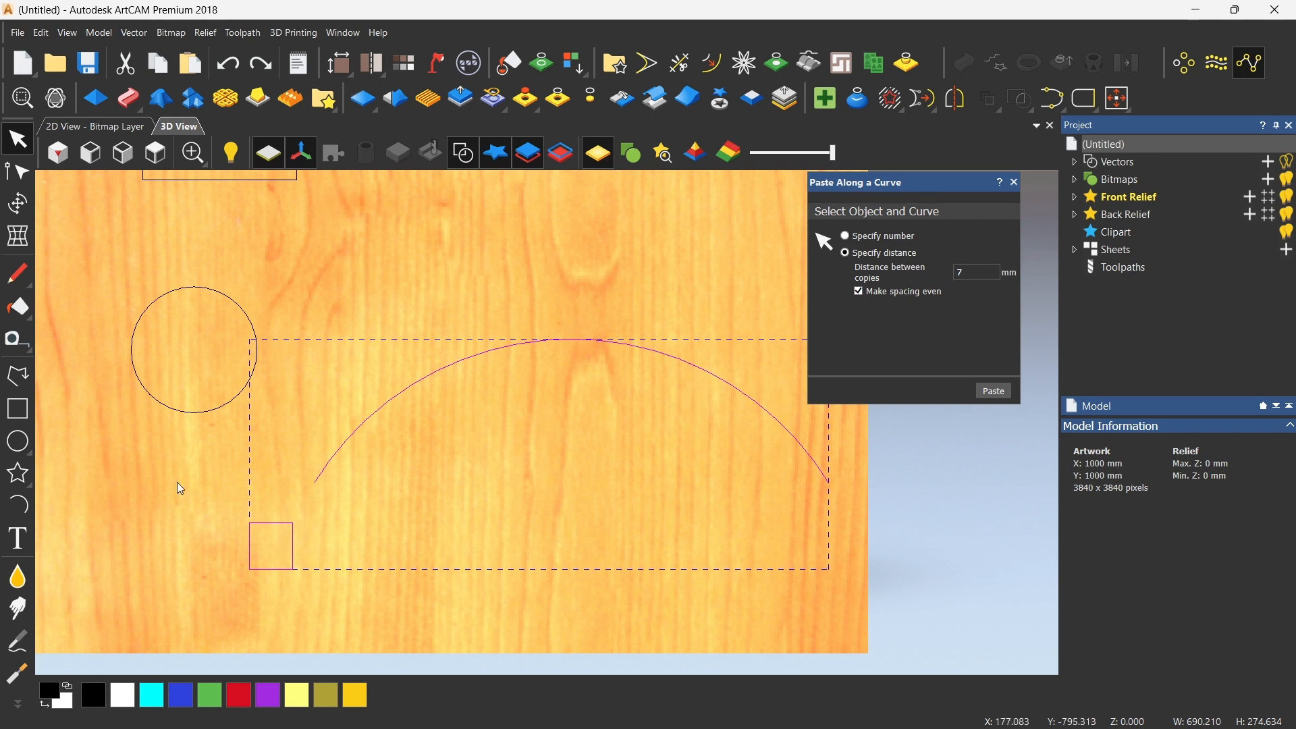
{"action": "left_click", "coordinate": [994, 392]}
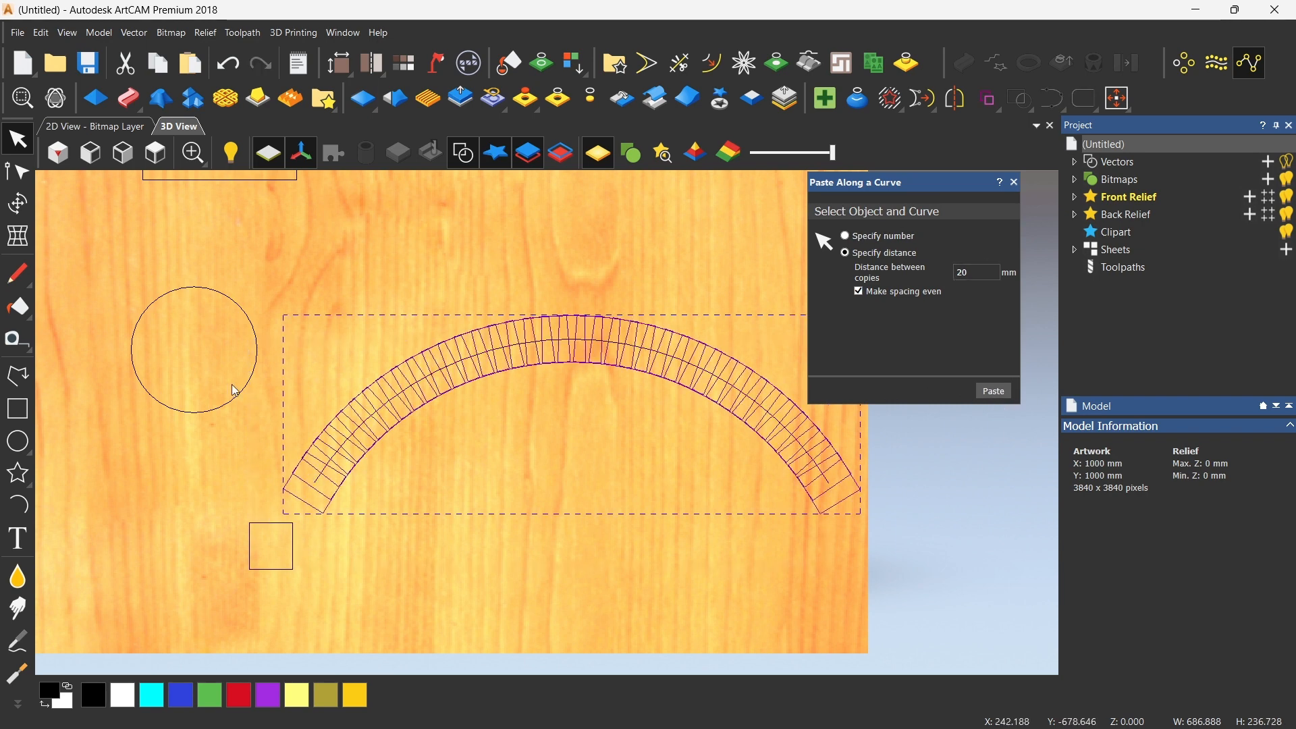
{"action": "scroll", "coordinate": [366, 532], "scroll_direction": "up", "scroll_amount": 2}
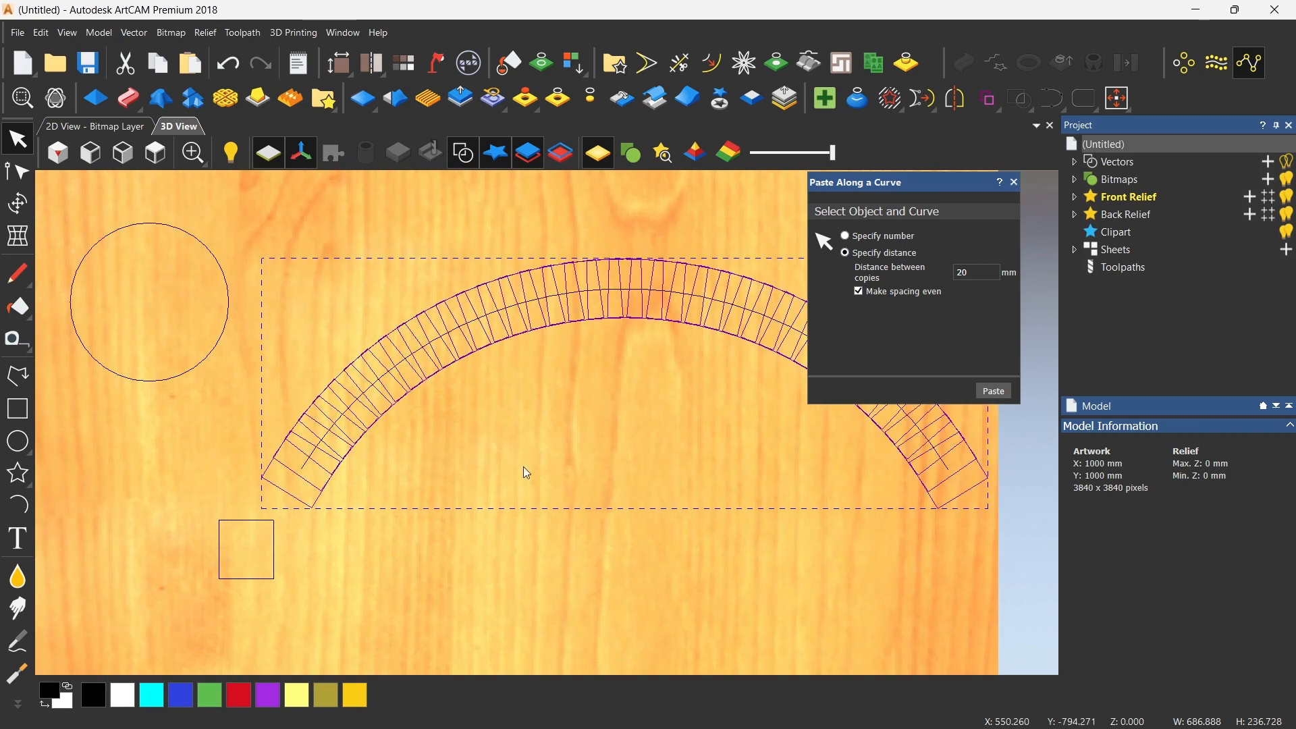
{"action": "key", "text": "ctrl+z"}
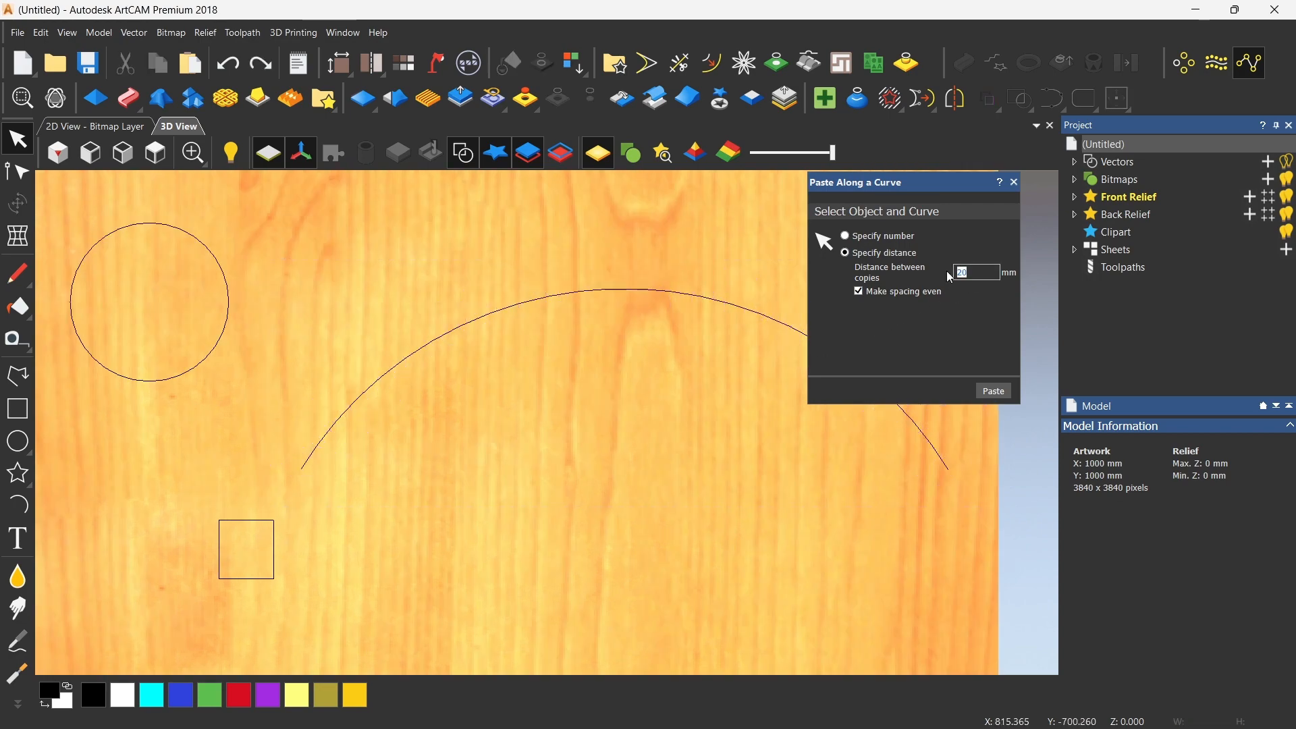
Set the distance between copies to 100 mm and paste the small rectangle along the arc with Make spacing even on
{"action": "left_click", "coordinate": [991, 390]}
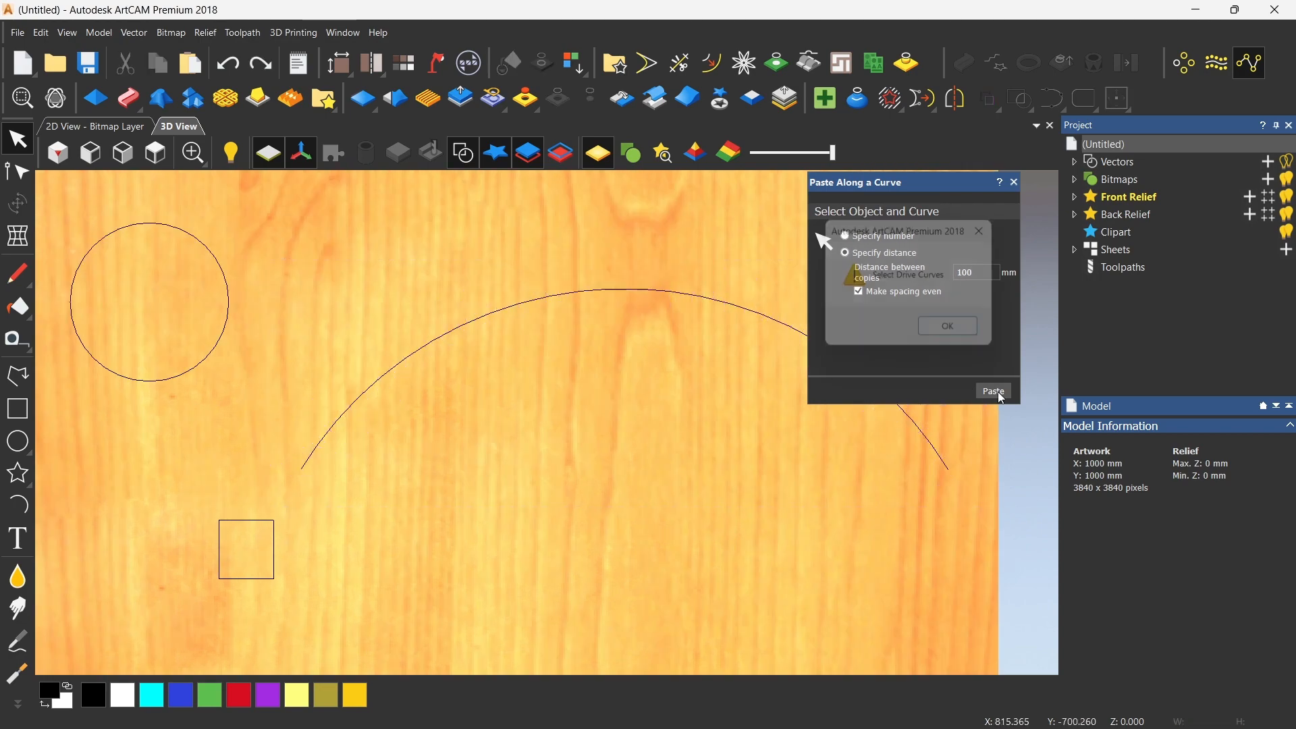
{"action": "left_click", "coordinate": [991, 228]}
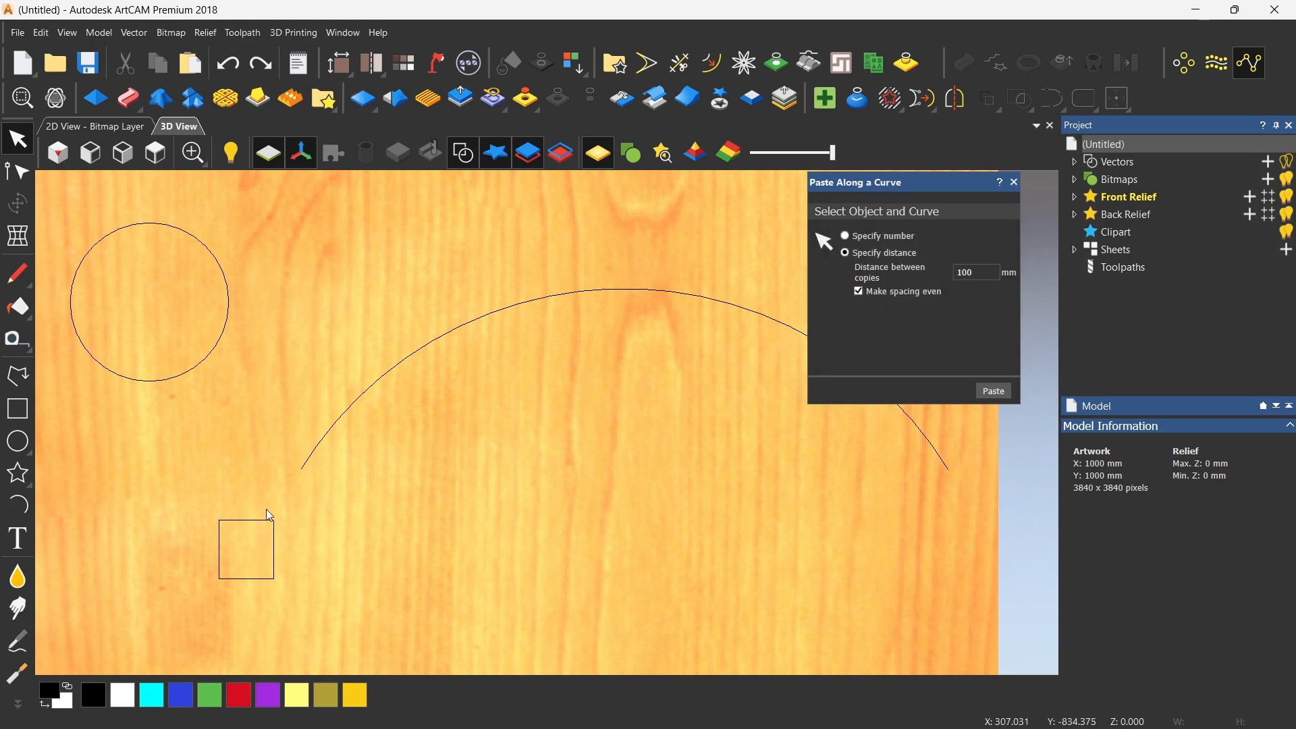
{"action": "left_click", "coordinate": [252, 525], "text": "shift"}
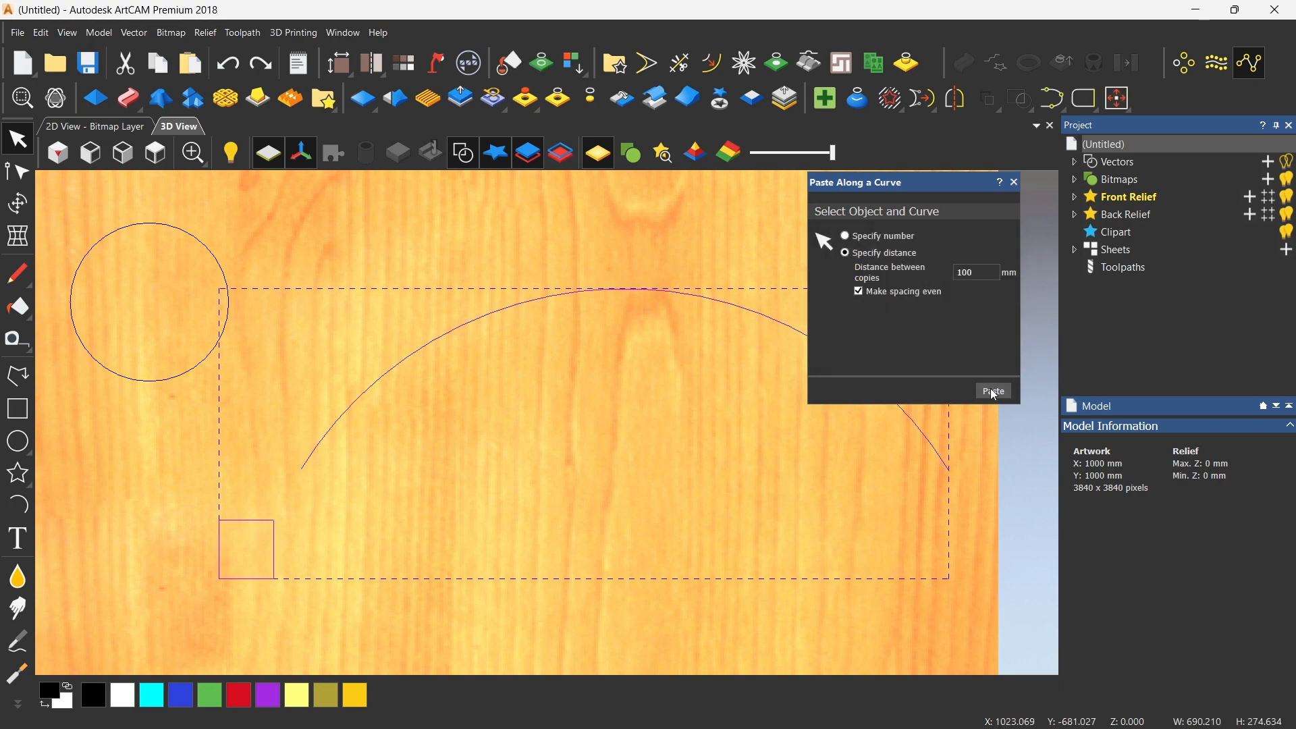
{"action": "left_click", "coordinate": [994, 390]}
{"action": "scroll", "coordinate": [702, 392], "scroll_direction": "down", "scroll_amount": 2}
{"action": "scroll", "coordinate": [702, 393], "scroll_direction": "up", "scroll_amount": 2}
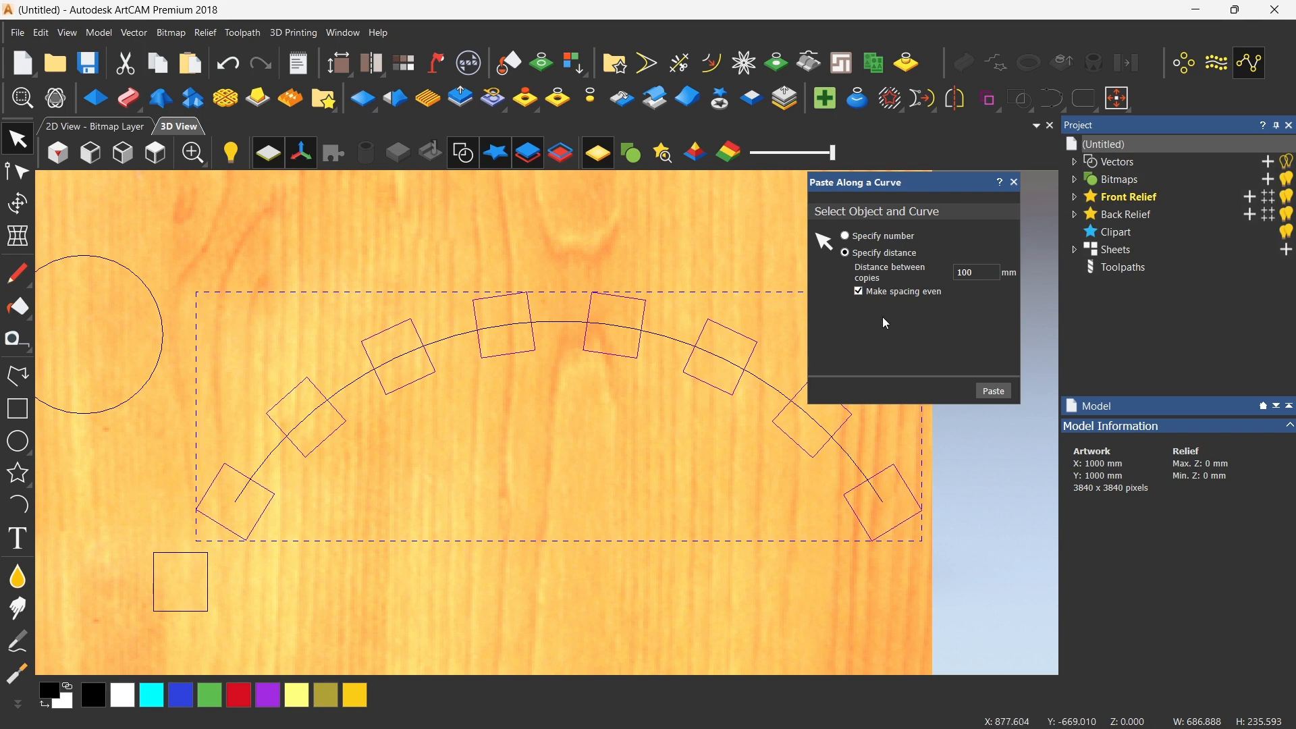
Turn off Make spacing even and paste the small rectangle along the arc at 100 mm distances
{"action": "left_click", "coordinate": [859, 292]}
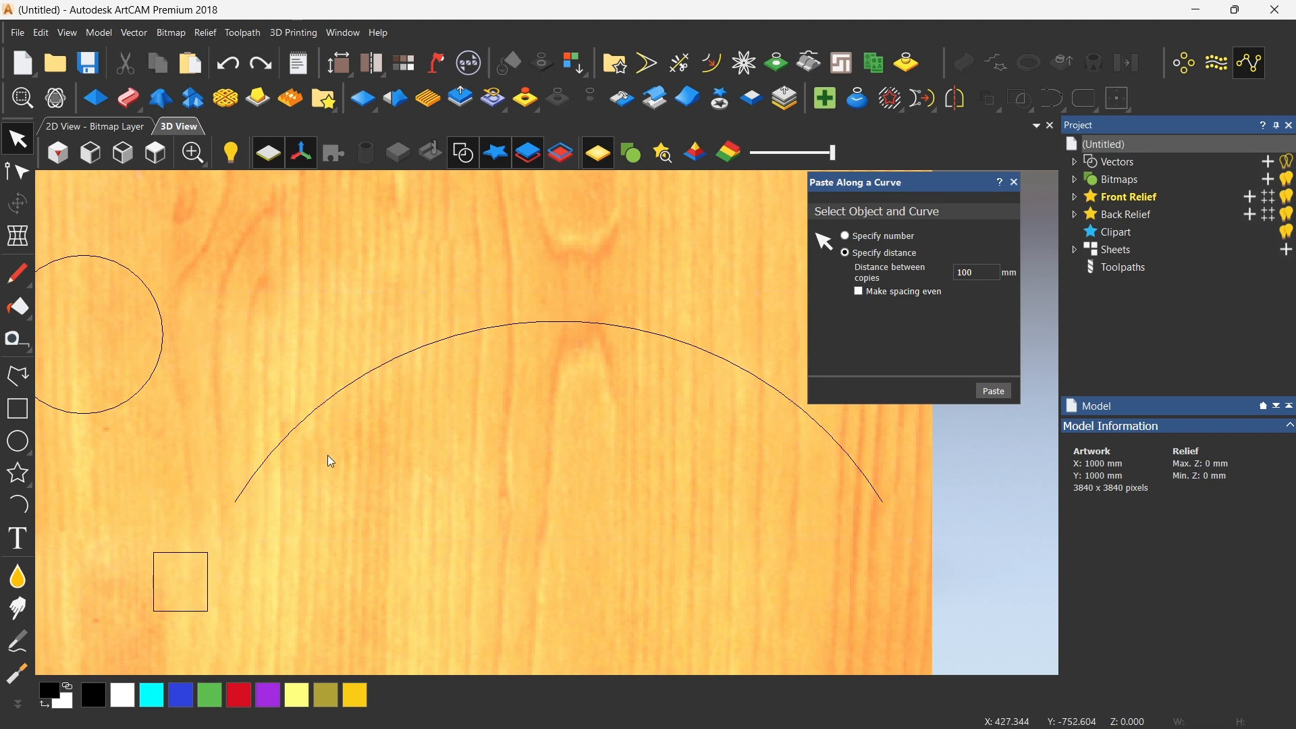
{"action": "left_click", "coordinate": [171, 552]}
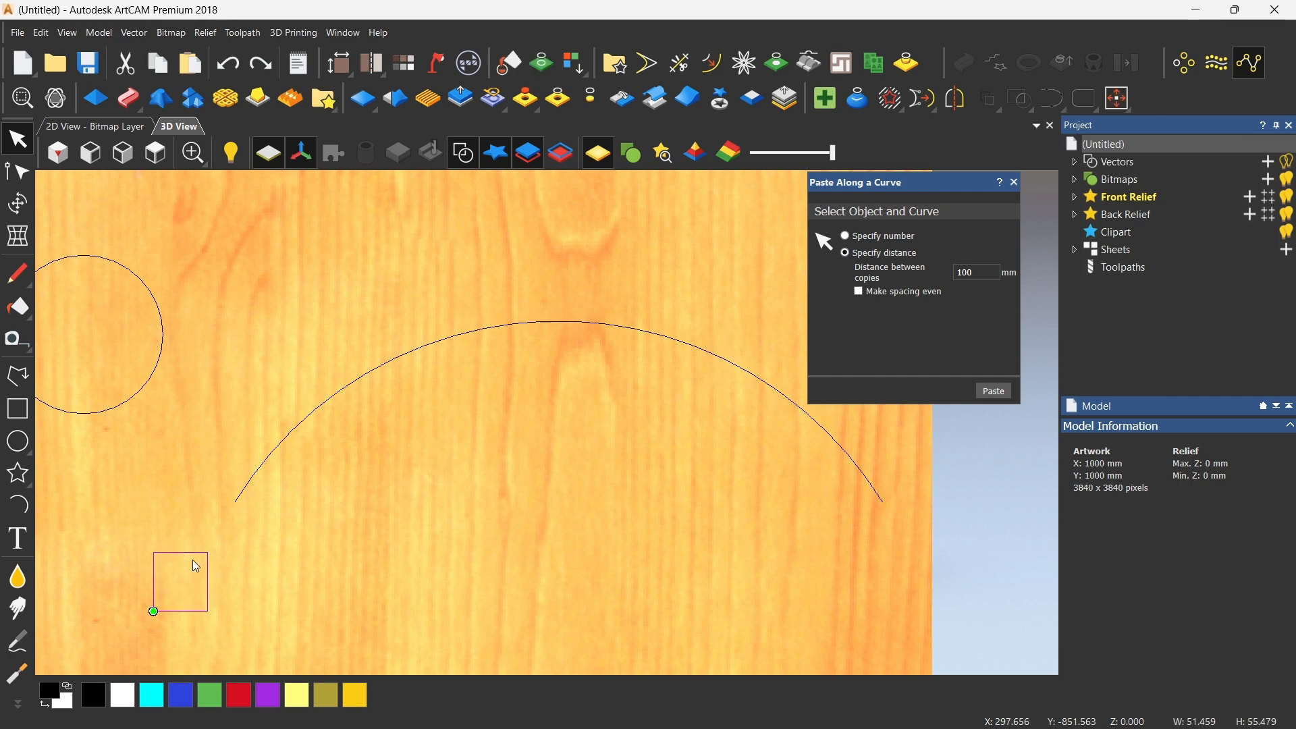
{"action": "left_click", "coordinate": [246, 486], "text": "shift"}
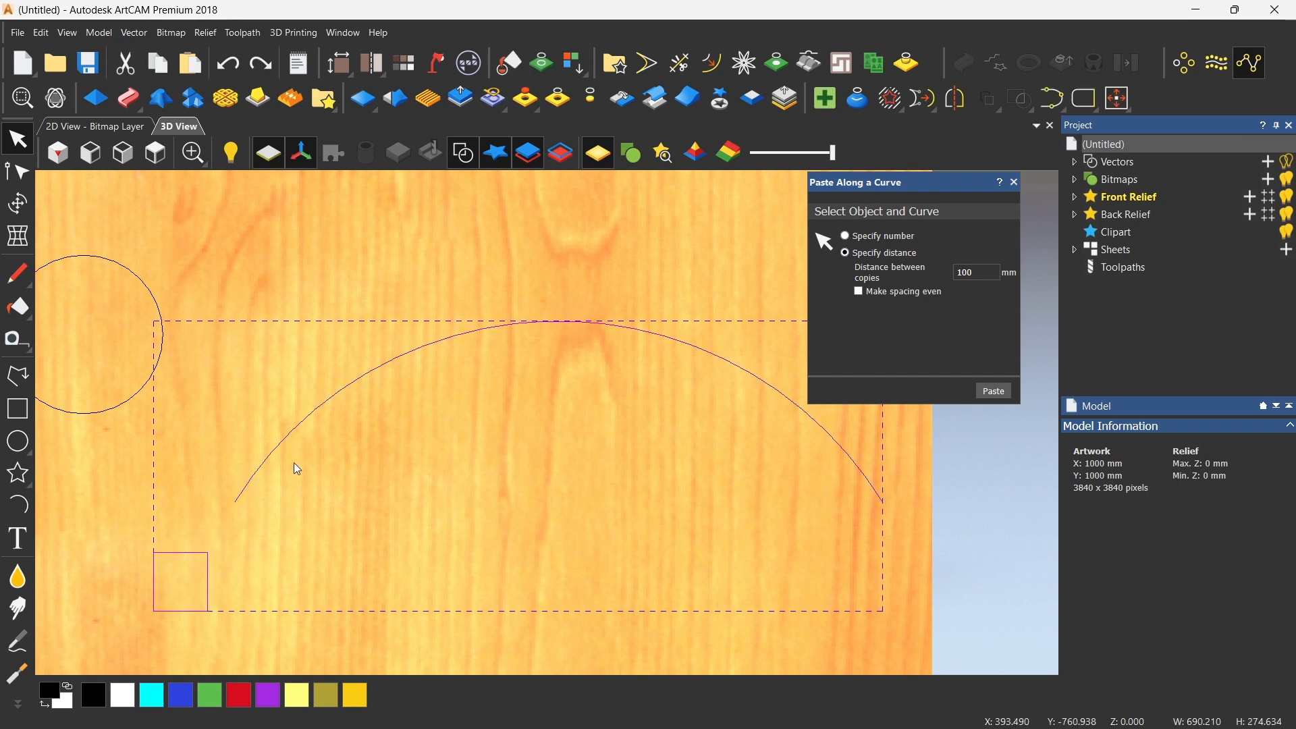
{"action": "left_click", "coordinate": [994, 392]}
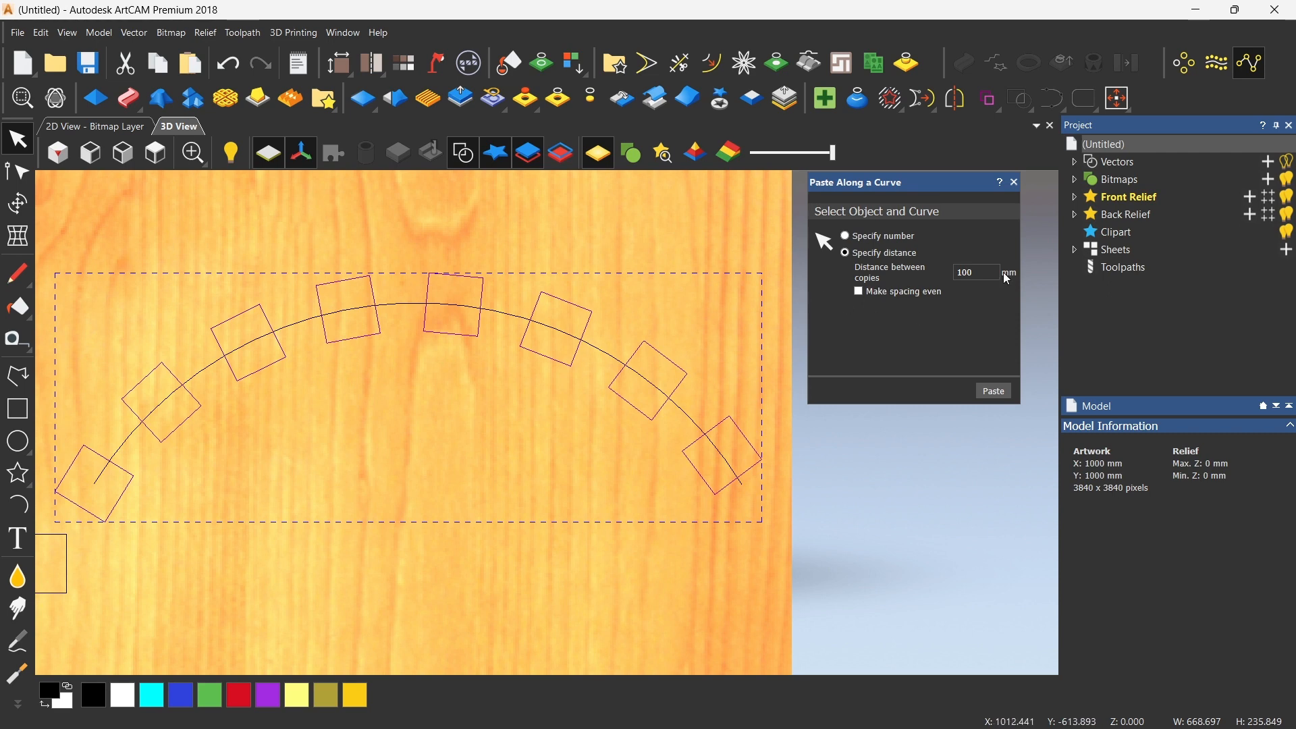
Turn Make spacing even back on and undo the unevenly spaced copies on the arc
{"action": "left_click_drag", "start_coordinate": [992, 273], "coordinate": [953, 272]}
{"action": "left_click", "coordinate": [860, 291]}
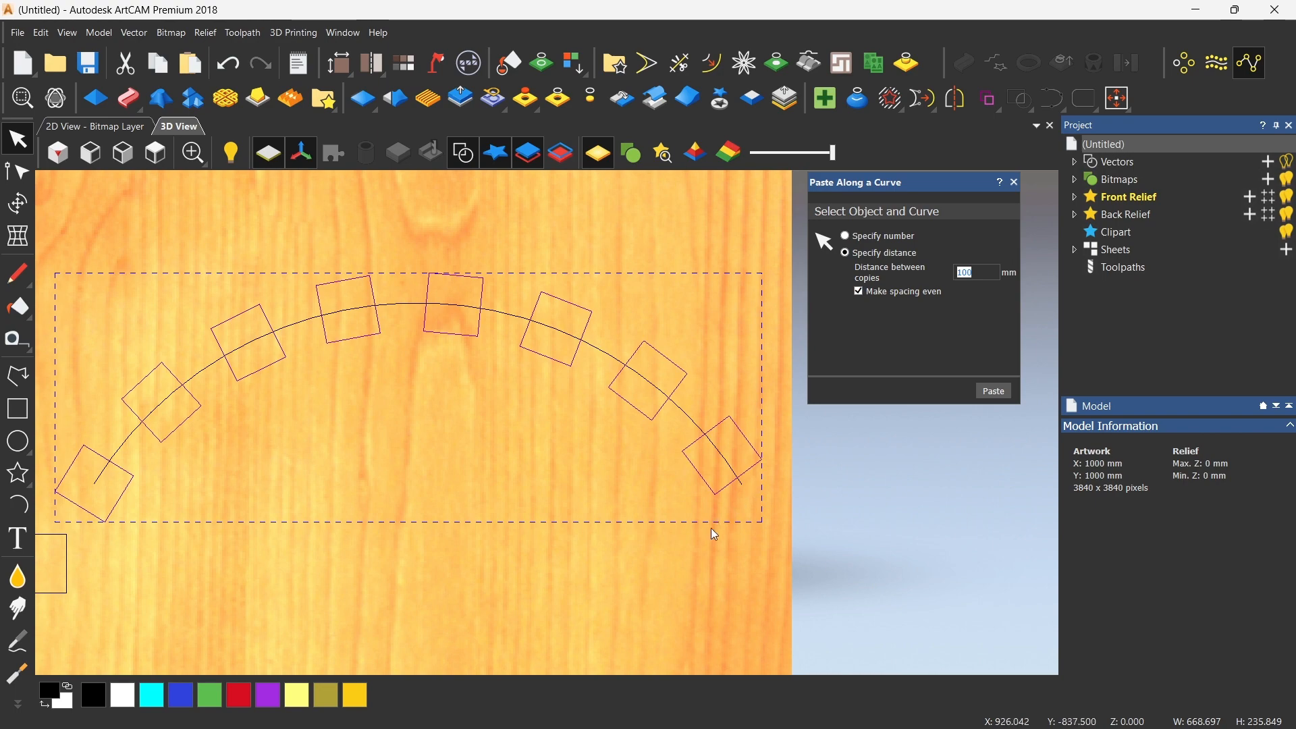
{"action": "key", "text": "ctrl+z"}
Paste the small rectangle along the arc at evenly spaced 100 mm distances and close Paste Along a Curve
{"action": "scroll", "coordinate": [337, 541], "scroll_direction": "down", "scroll_amount": 3}
{"action": "scroll", "coordinate": [310, 486], "scroll_direction": "up", "scroll_amount": 2}
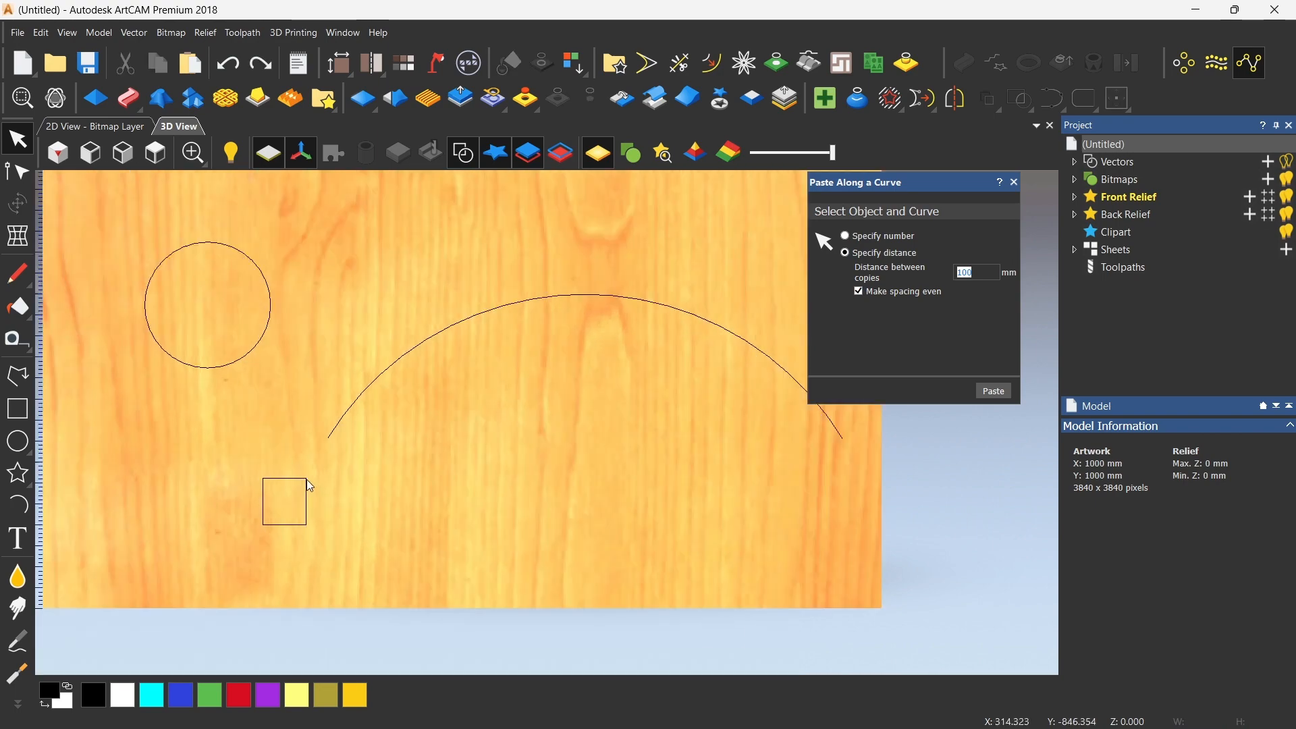
{"action": "scroll", "coordinate": [309, 486], "scroll_direction": "up", "scroll_amount": 1}
{"action": "left_click", "coordinate": [306, 479]}
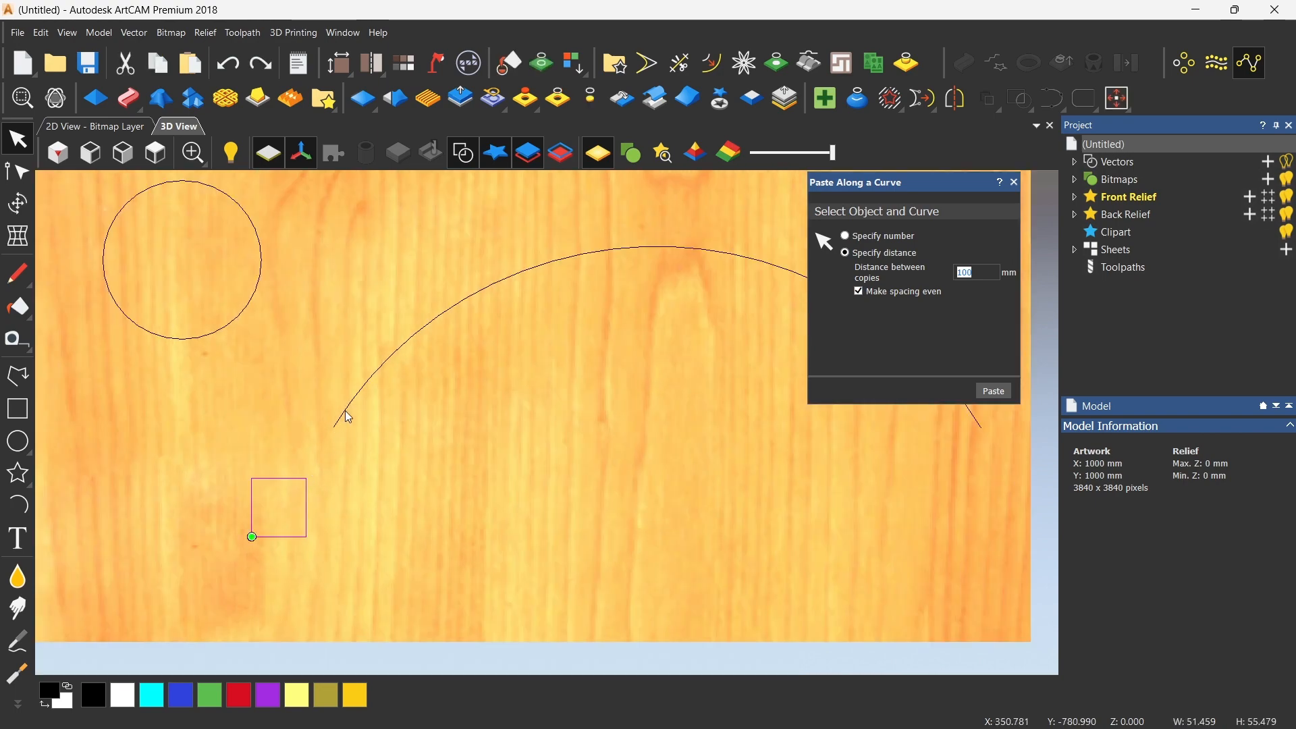
{"action": "left_click", "coordinate": [348, 417], "text": "shift"}
{"action": "left_click", "coordinate": [994, 391]}
{"action": "scroll", "coordinate": [683, 435], "scroll_direction": "down", "scroll_amount": 2}
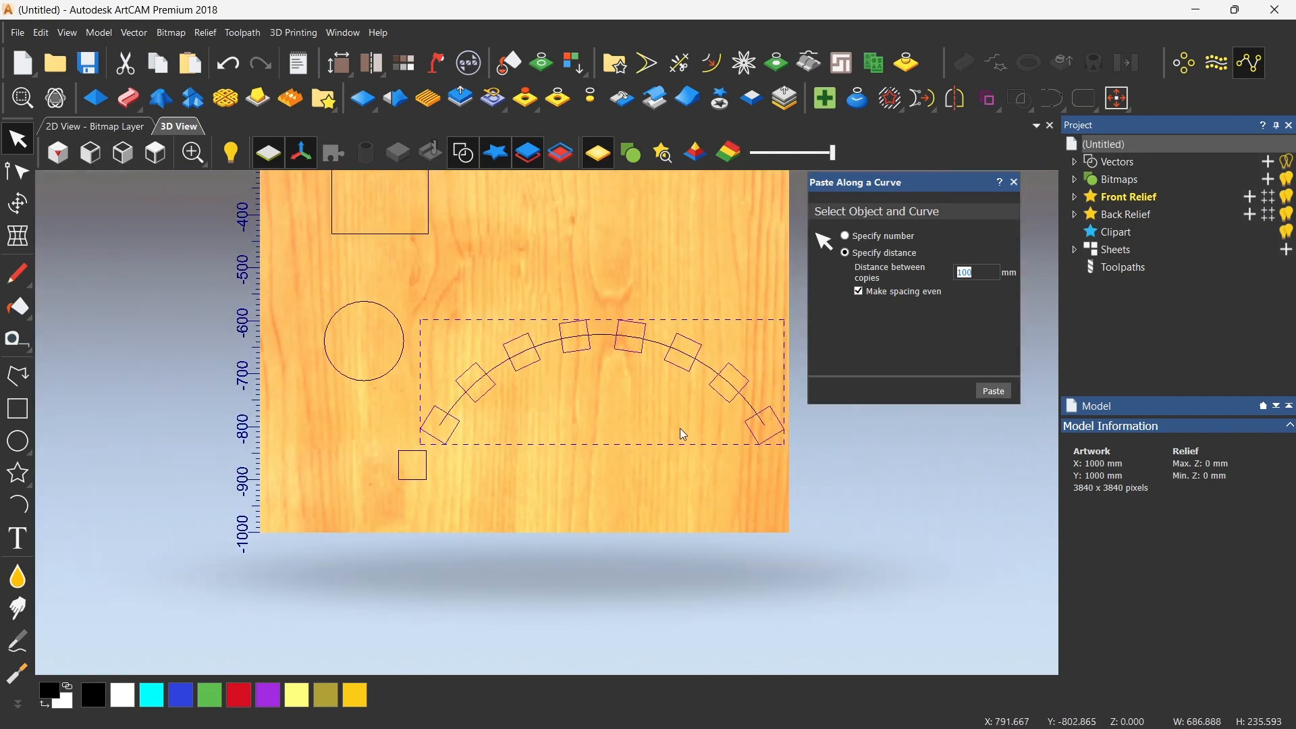
{"action": "scroll", "coordinate": [746, 435], "scroll_direction": "up", "scroll_amount": 2}
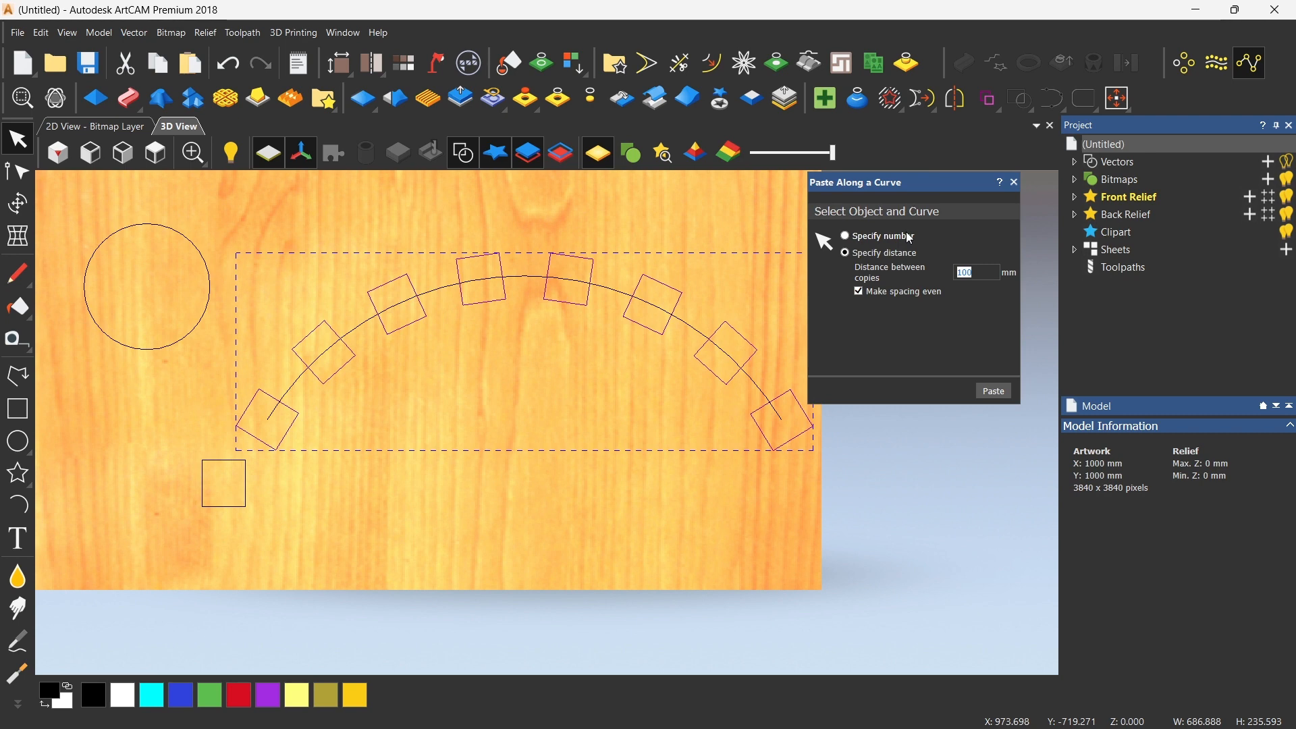
{"action": "left_click", "coordinate": [1015, 182]}
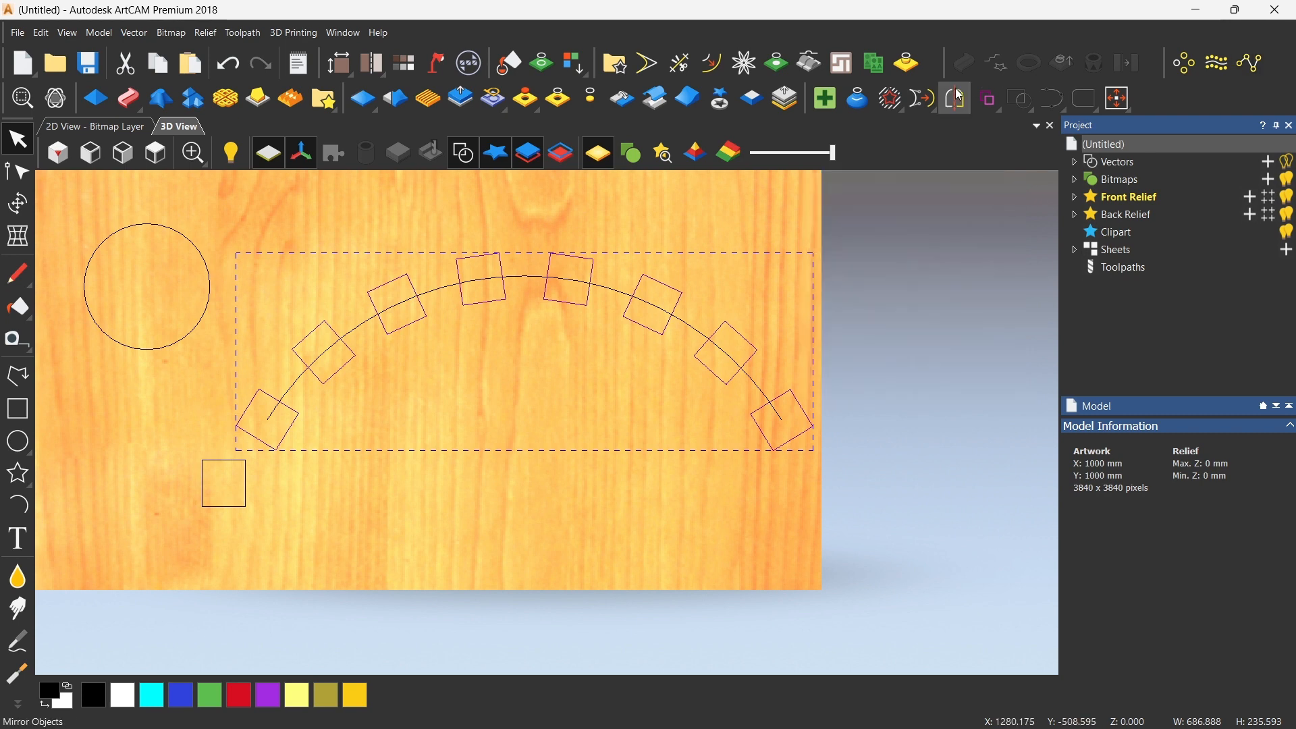